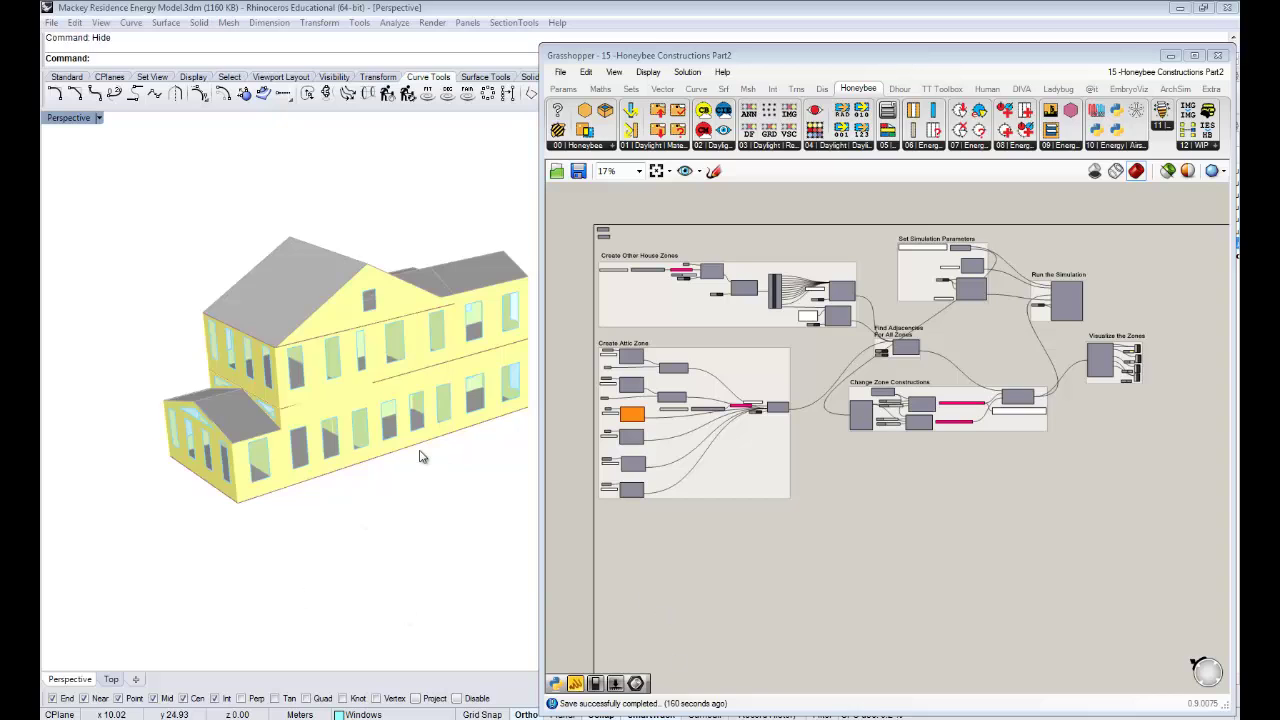
Step: Examine the house model and the EPConstructions output of the library component in the Change Zone Constructions section
{"action": "right_click_drag", "start_coordinate": [434, 446], "coordinate": [366, 482], "text": "shift"}
{"action": "scroll", "coordinate": [330, 412], "scroll_direction": "up", "scroll_amount": 3}
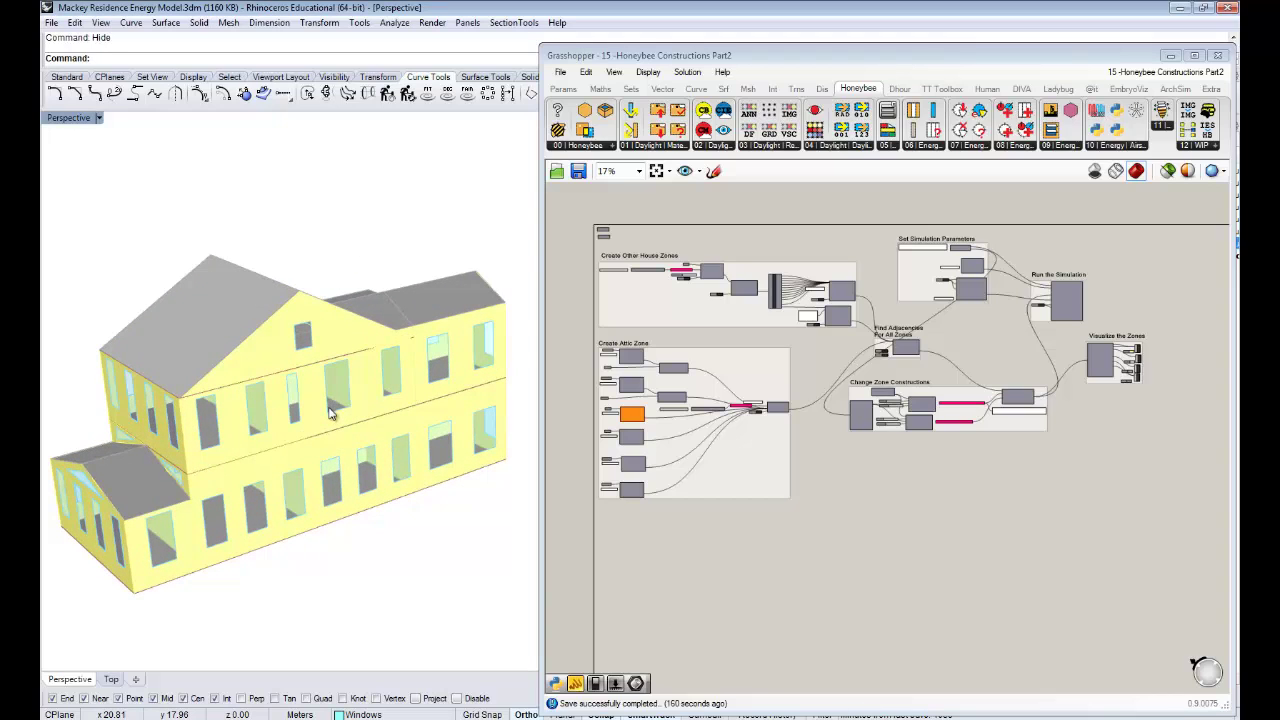
{"action": "left_click", "coordinate": [946, 434]}
{"action": "scroll", "coordinate": [946, 434], "scroll_direction": "up", "scroll_amount": 8}
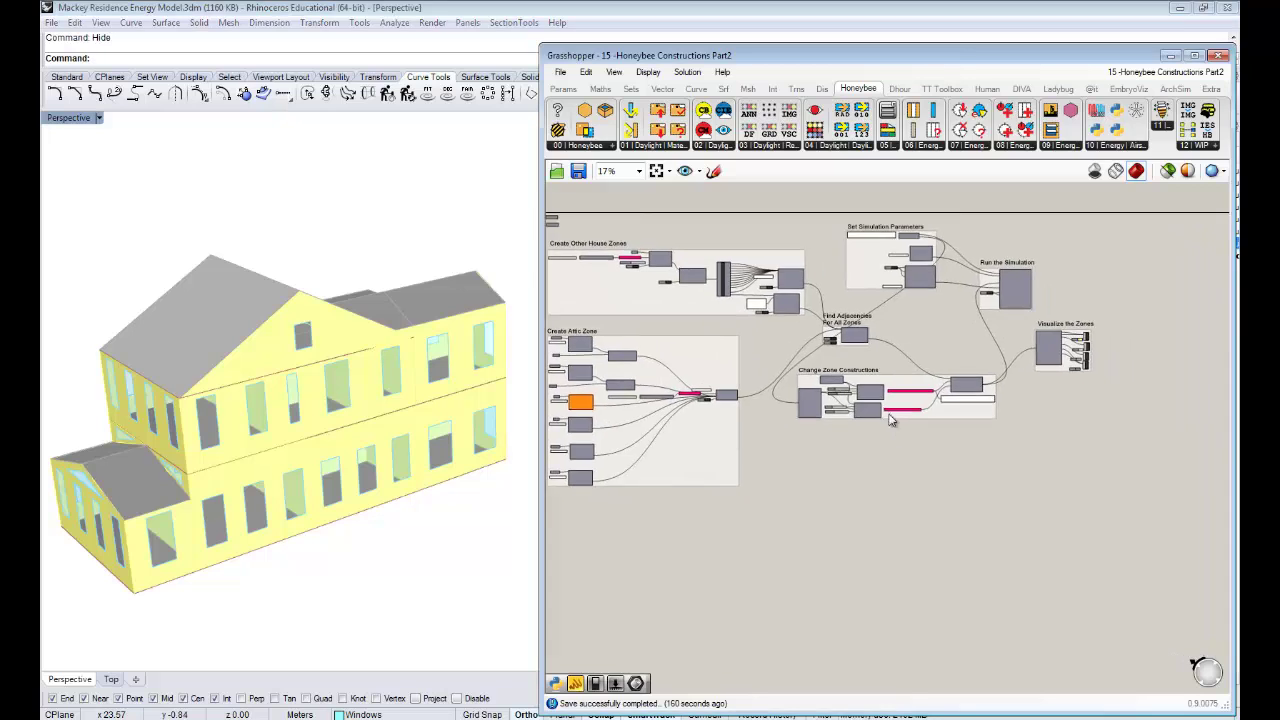
{"action": "right_click_drag", "start_coordinate": [804, 372], "coordinate": [904, 358]}
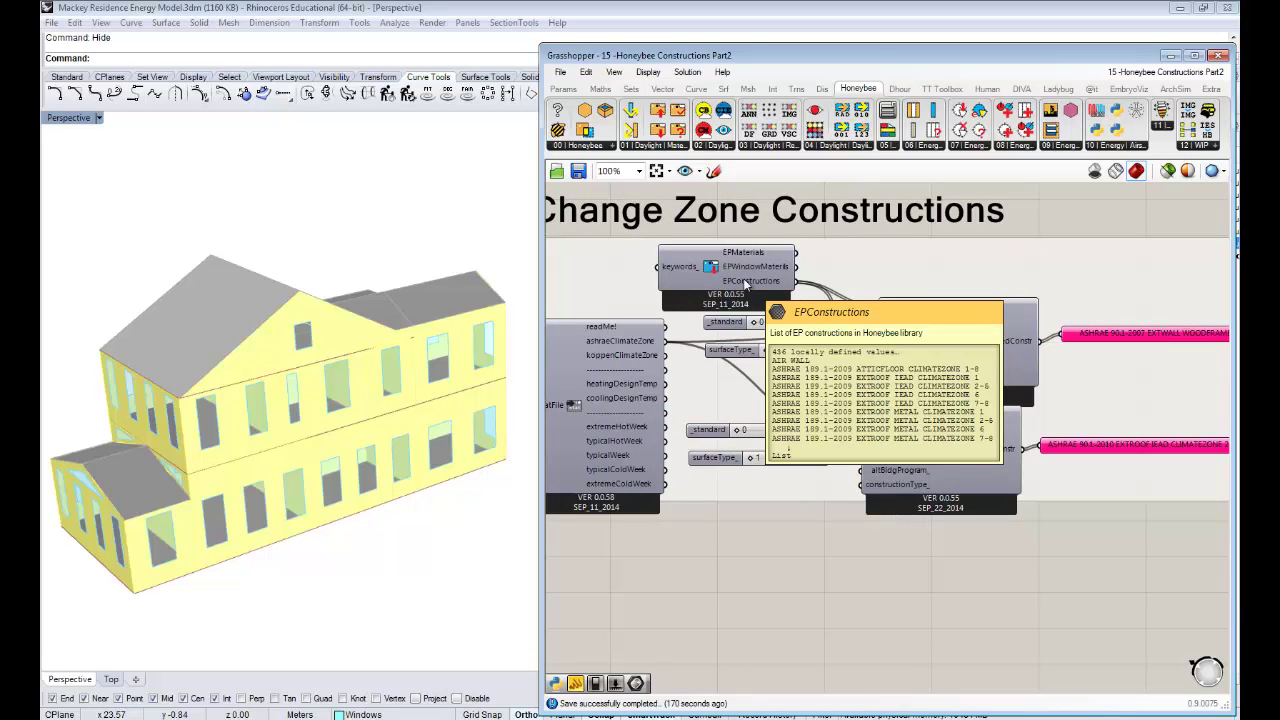
{"action": "left_click_drag", "start_coordinate": [698, 268], "coordinate": [693, 270]}
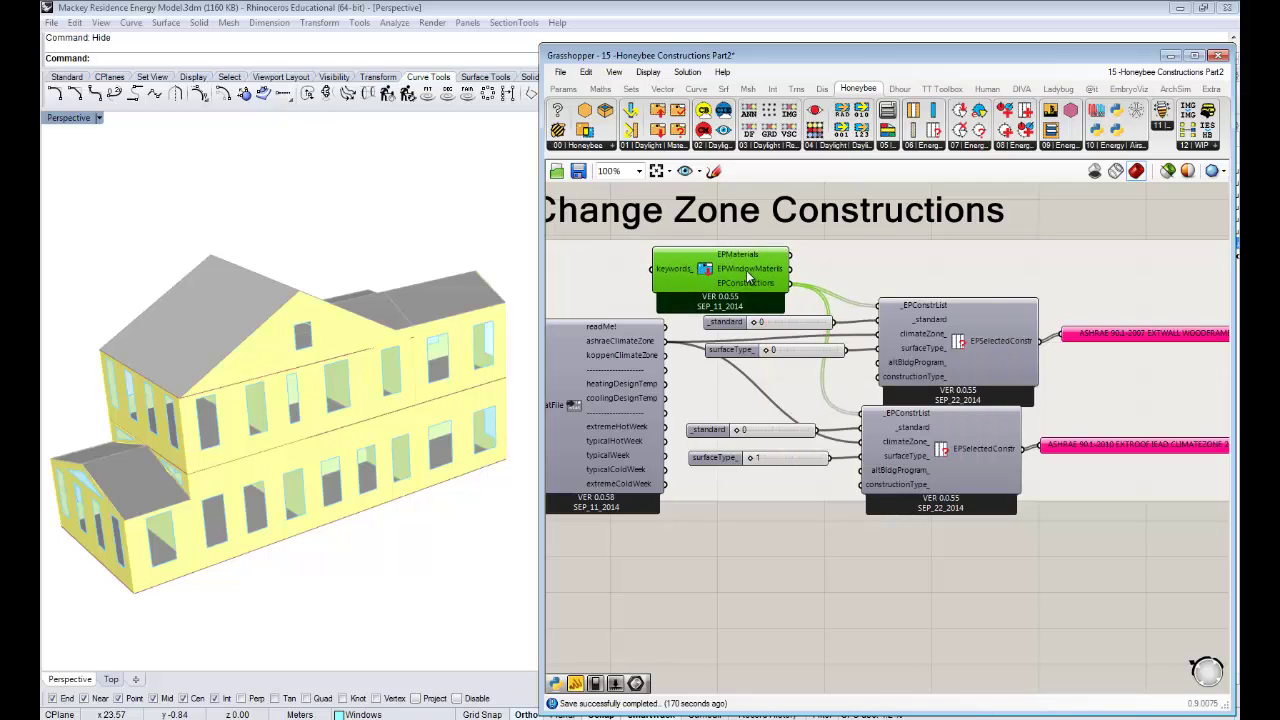
{"action": "mouse_move", "coordinate": [749, 284]}
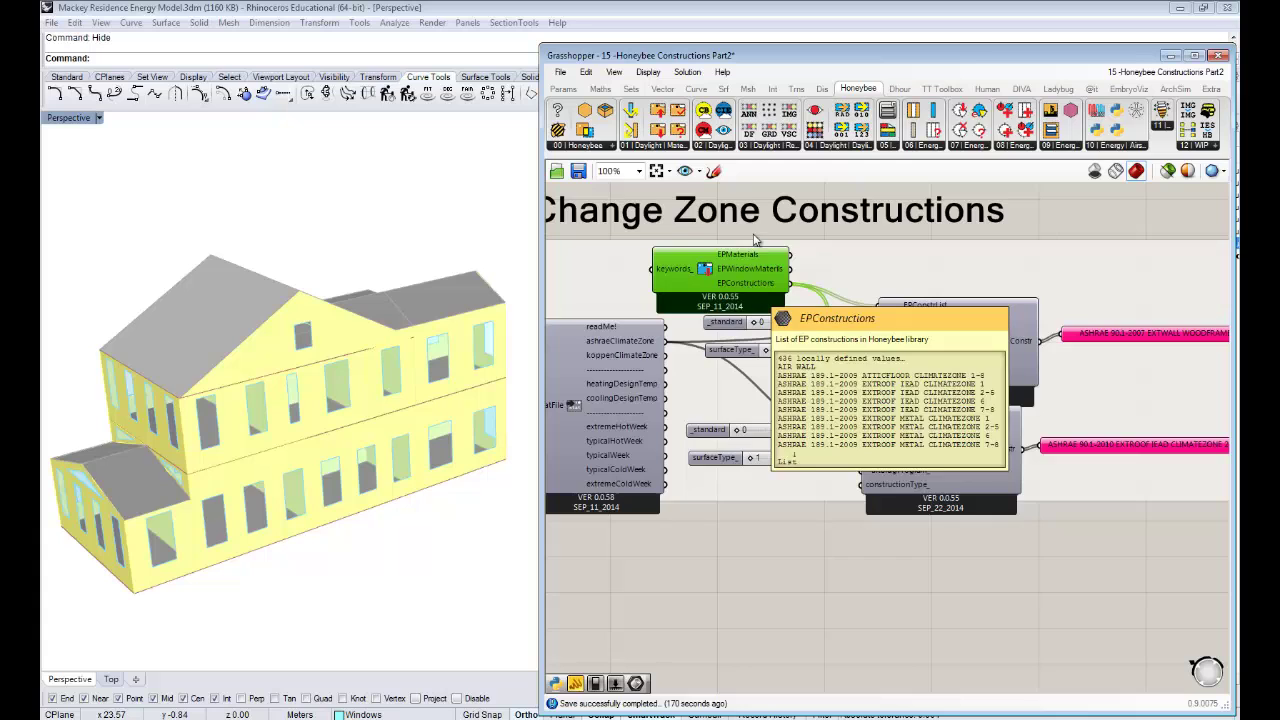
{"action": "right_click_drag", "start_coordinate": [977, 344], "coordinate": [880, 347]}
{"action": "right_click_drag", "start_coordinate": [963, 341], "coordinate": [837, 331]}
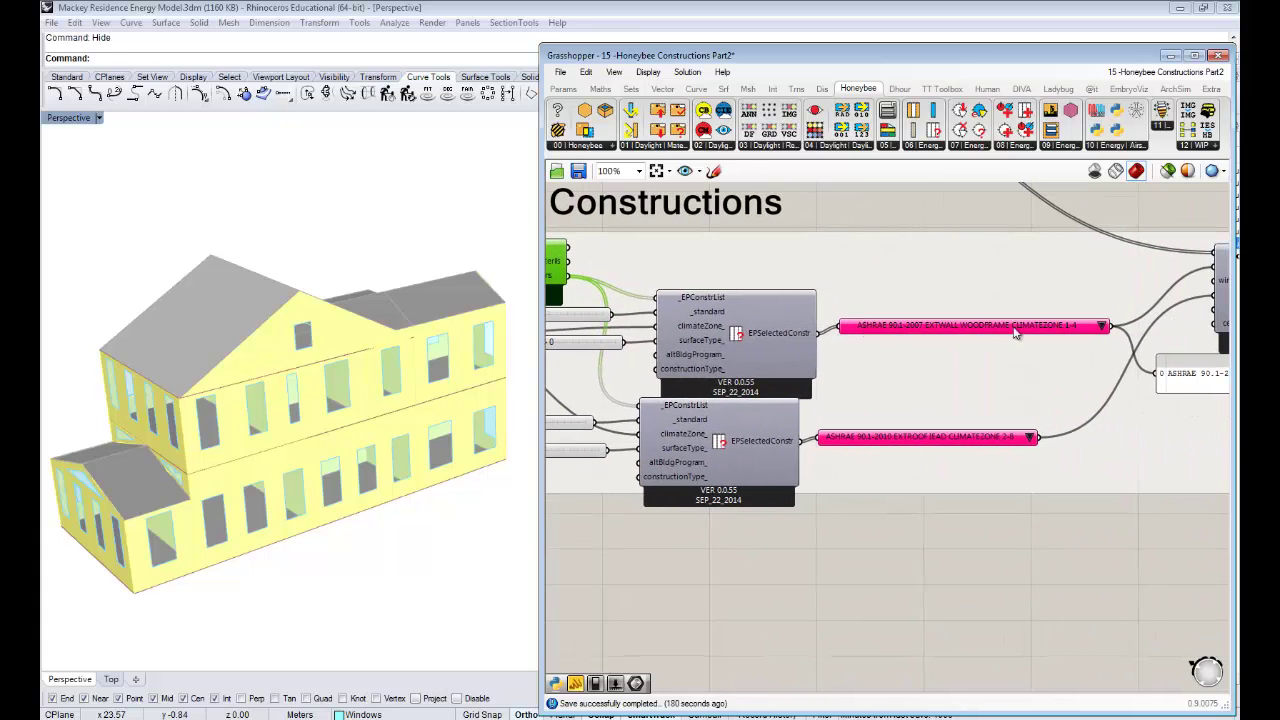
Step: Examine the selected wall and roof construction lists and the construction search components feeding them
{"action": "left_click", "coordinate": [1010, 328]}
{"action": "right_click_drag", "start_coordinate": [987, 436], "coordinate": [941, 448]}
{"action": "left_click", "coordinate": [918, 447]}
{"action": "scroll", "coordinate": [941, 443], "scroll_direction": "down", "scroll_amount": 1}
{"action": "right_click_drag", "start_coordinate": [788, 451], "coordinate": [910, 443]}
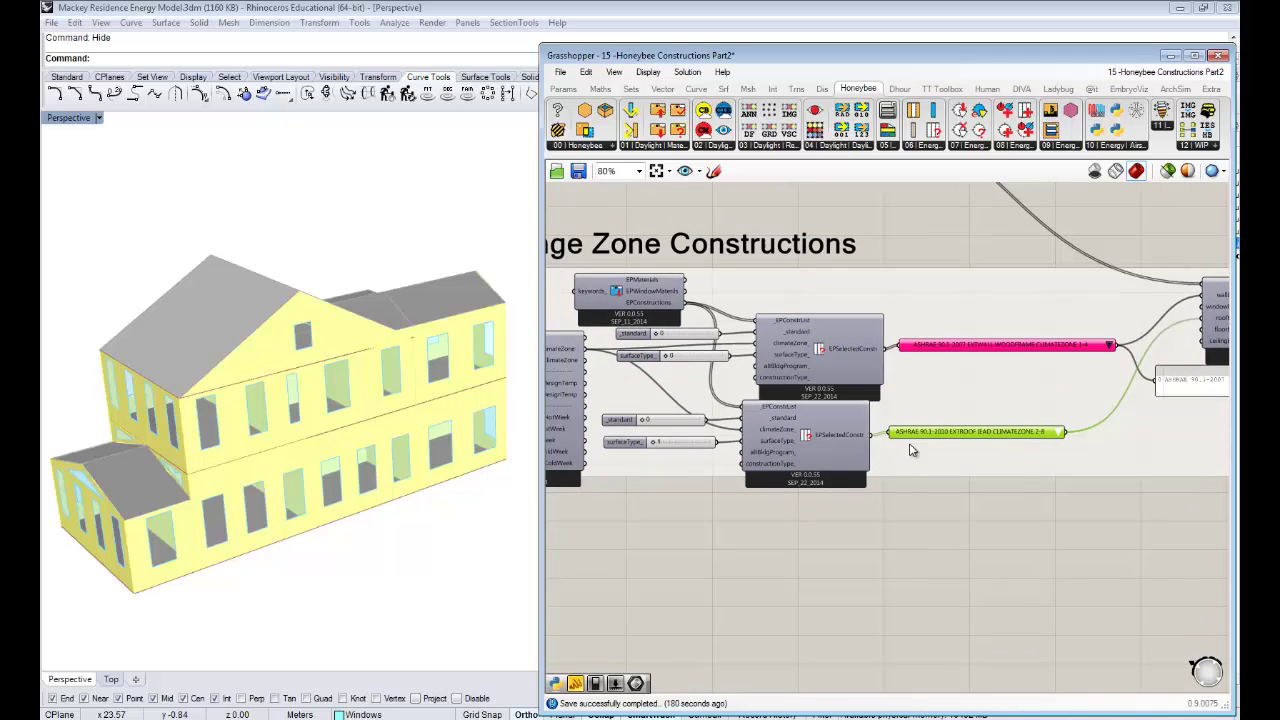
{"action": "left_click", "coordinate": [802, 437]}
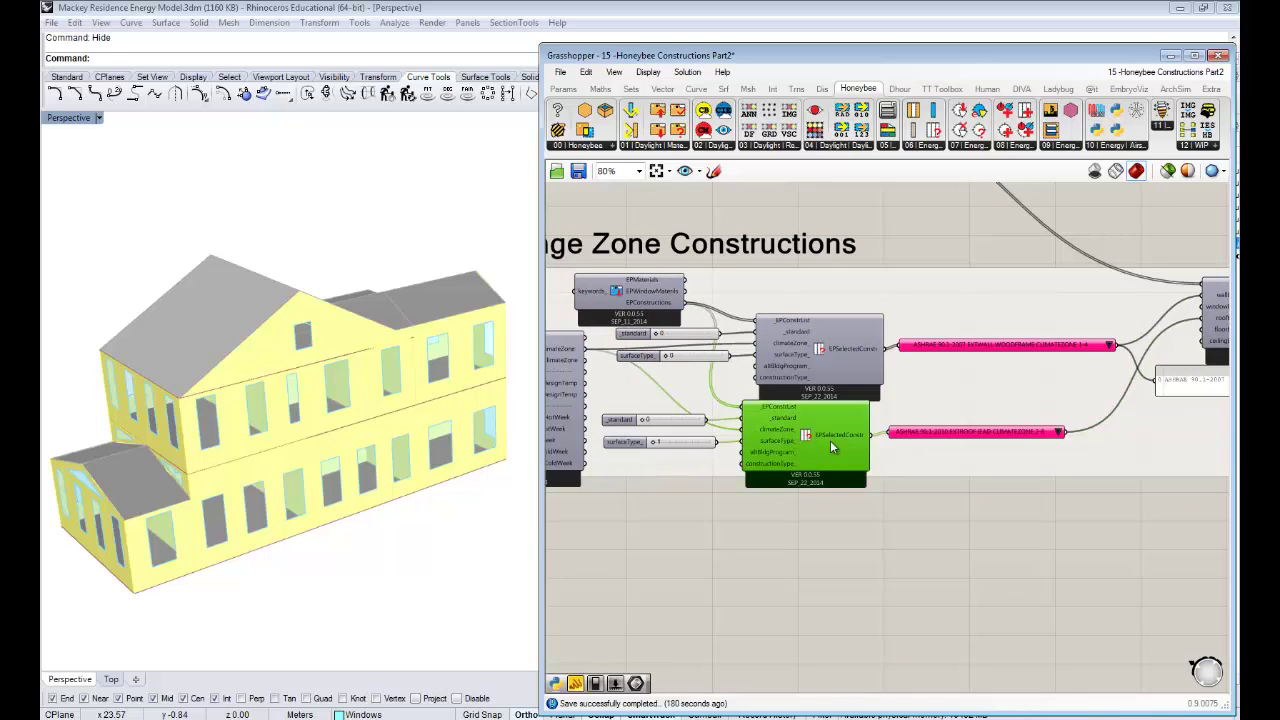
{"action": "left_click", "coordinate": [912, 475]}
{"action": "scroll", "coordinate": [966, 440], "scroll_direction": "up", "scroll_amount": 1}
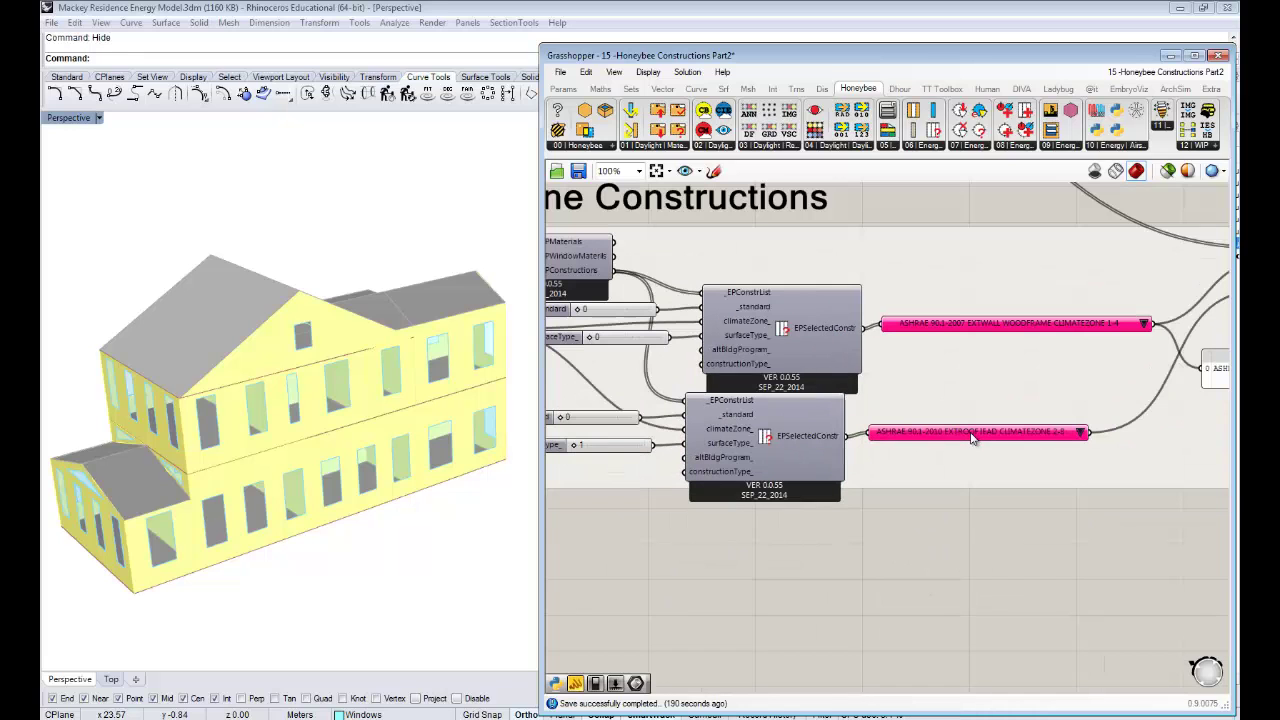
{"action": "scroll", "coordinate": [980, 436], "scroll_direction": "down", "scroll_amount": 1}
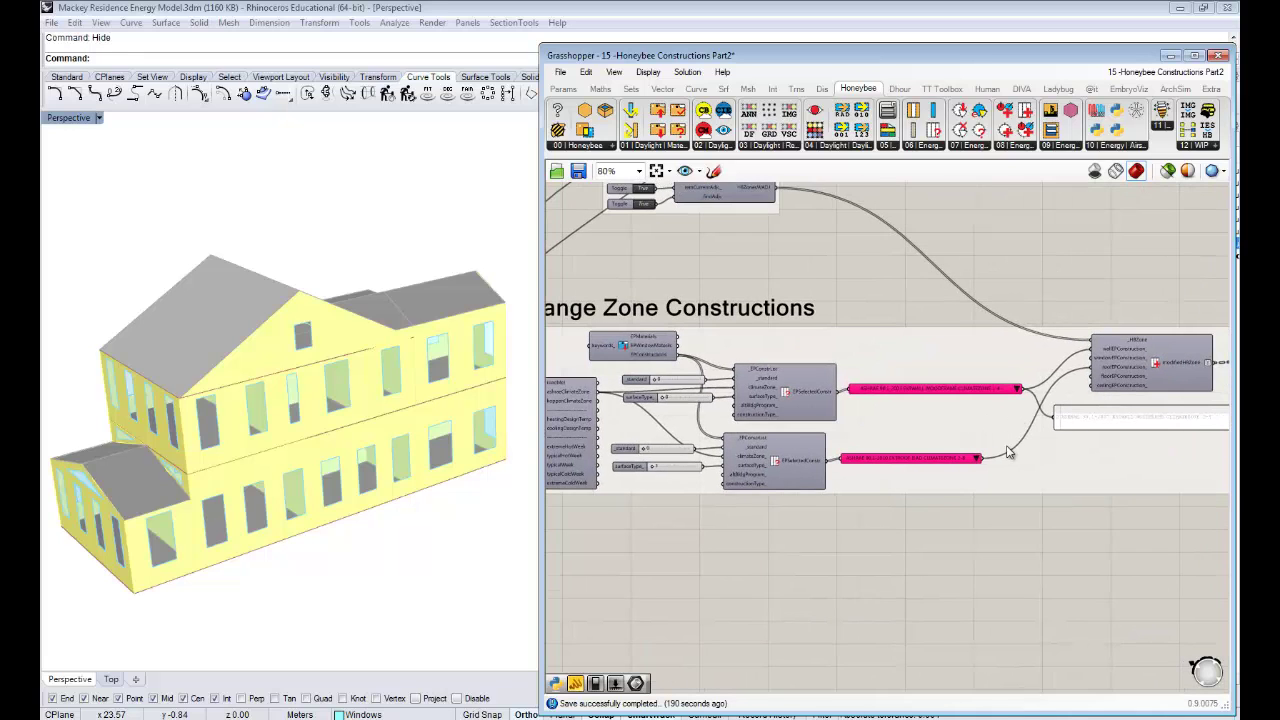
{"action": "scroll", "coordinate": [1008, 452], "scroll_direction": "up", "scroll_amount": 1}
{"action": "left_click", "coordinate": [884, 362]}
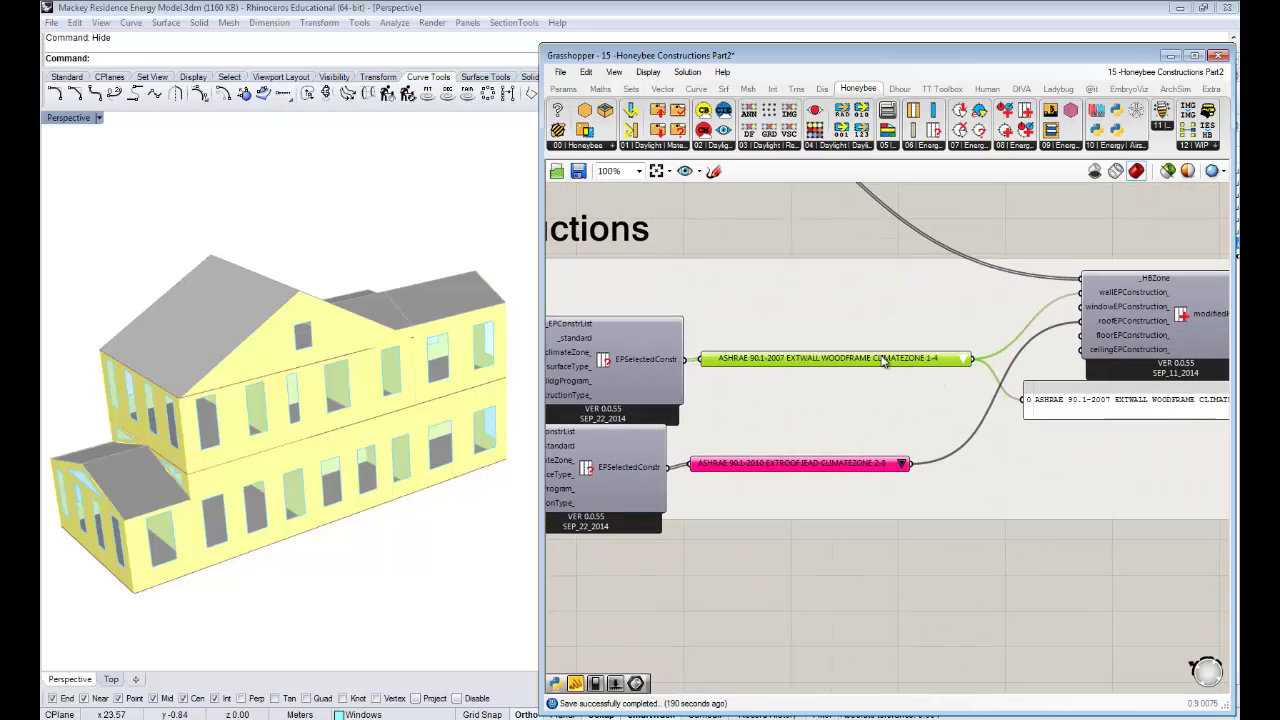
{"action": "left_click_drag", "start_coordinate": [881, 356], "coordinate": [881, 360]}
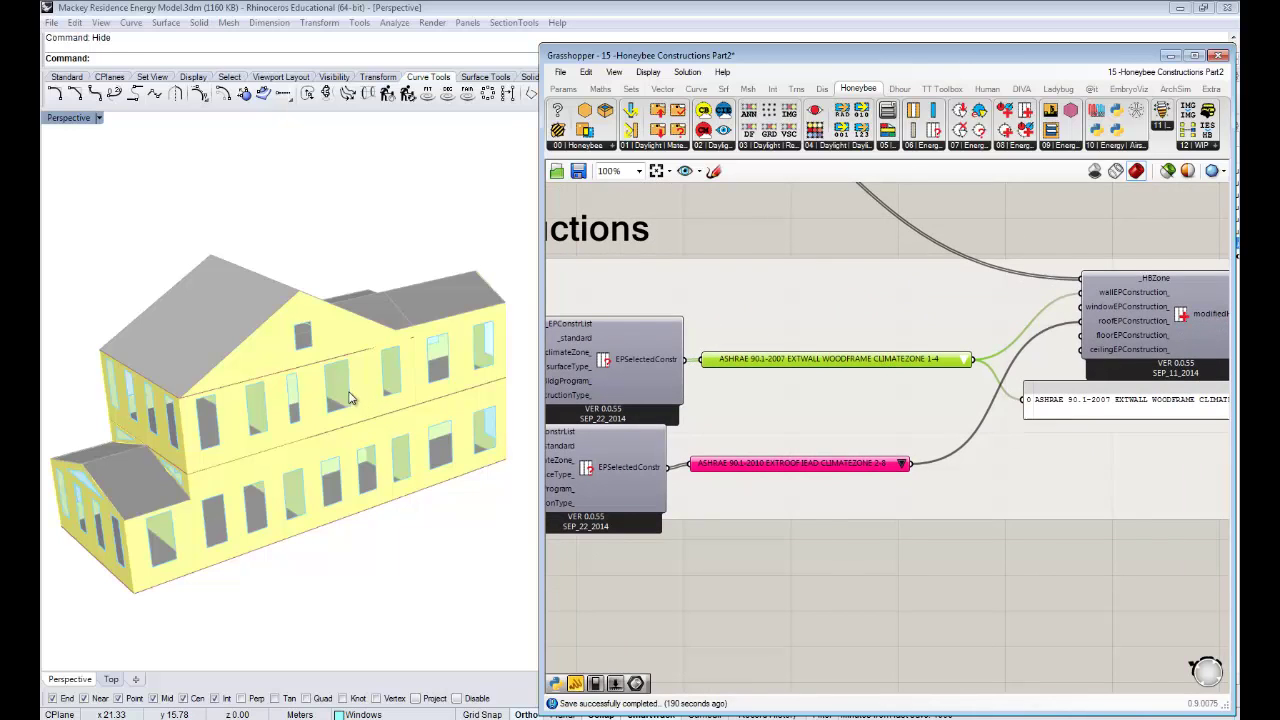
Step: Shift the roof construction list slightly toward the component that sets the zone constructions
{"action": "right_click_drag", "start_coordinate": [350, 392], "coordinate": [385, 395]}
{"action": "left_click", "coordinate": [809, 449]}
{"action": "right_click_drag", "start_coordinate": [841, 466], "coordinate": [774, 463]}
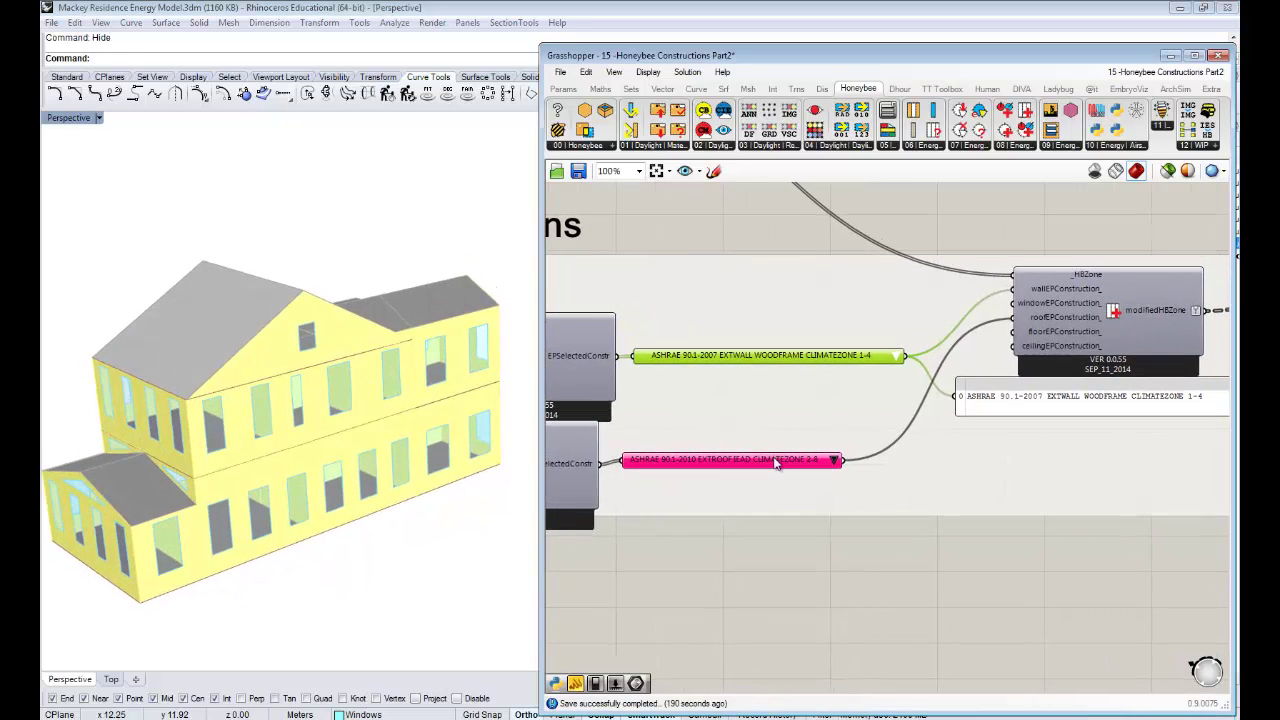
{"action": "left_click_drag", "start_coordinate": [777, 463], "coordinate": [803, 460]}
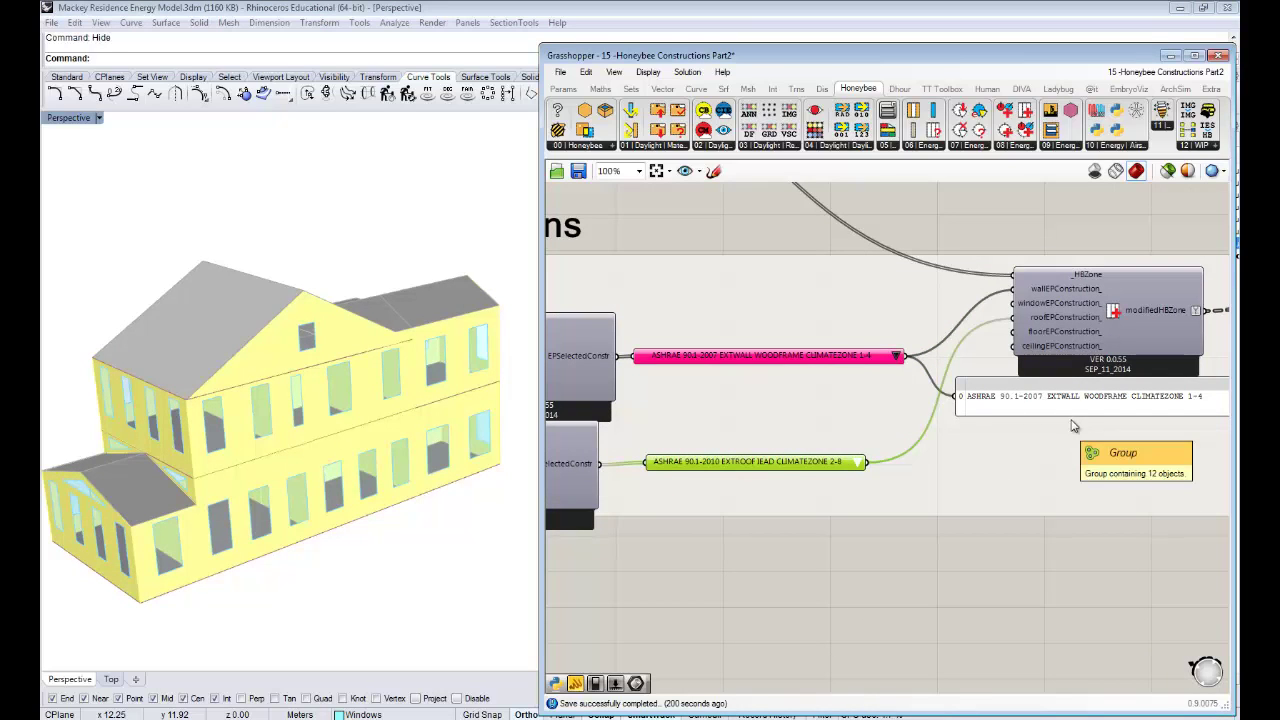
{"action": "right_click_drag", "start_coordinate": [850, 458], "coordinate": [848, 444]}
{"action": "left_click", "coordinate": [910, 560]}
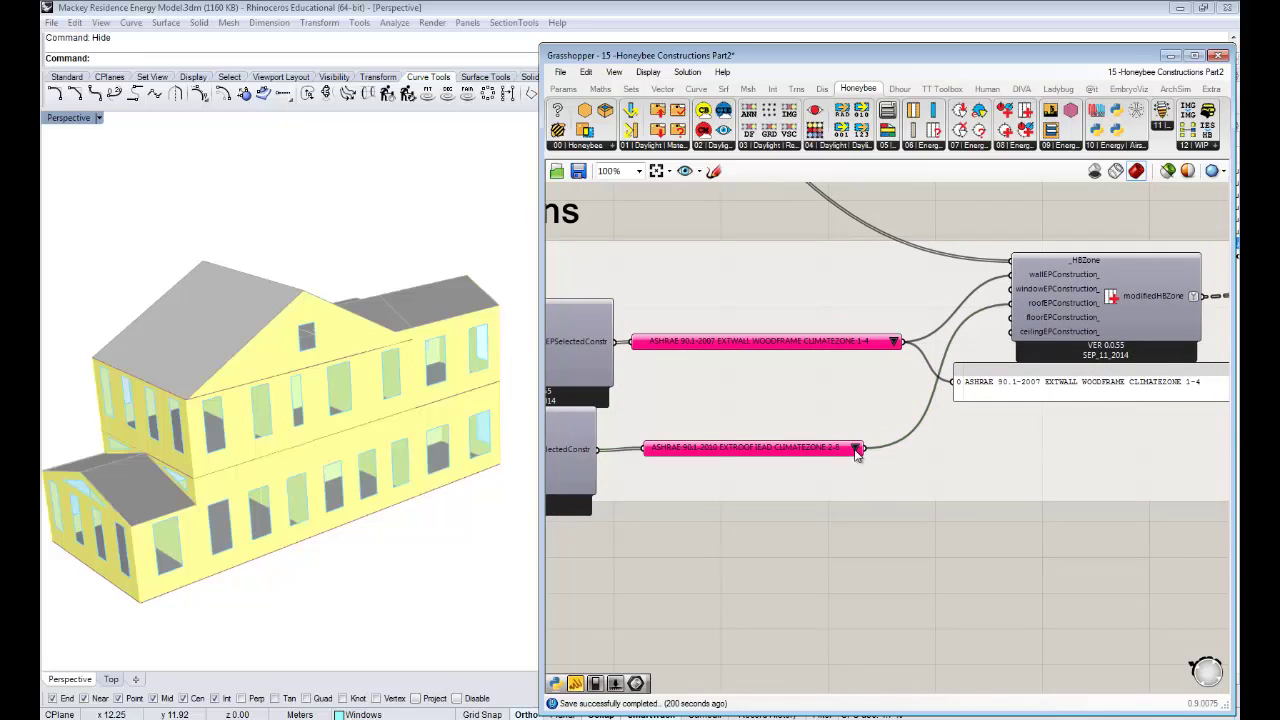
{"action": "right_click_drag", "start_coordinate": [367, 469], "coordinate": [466, 422]}
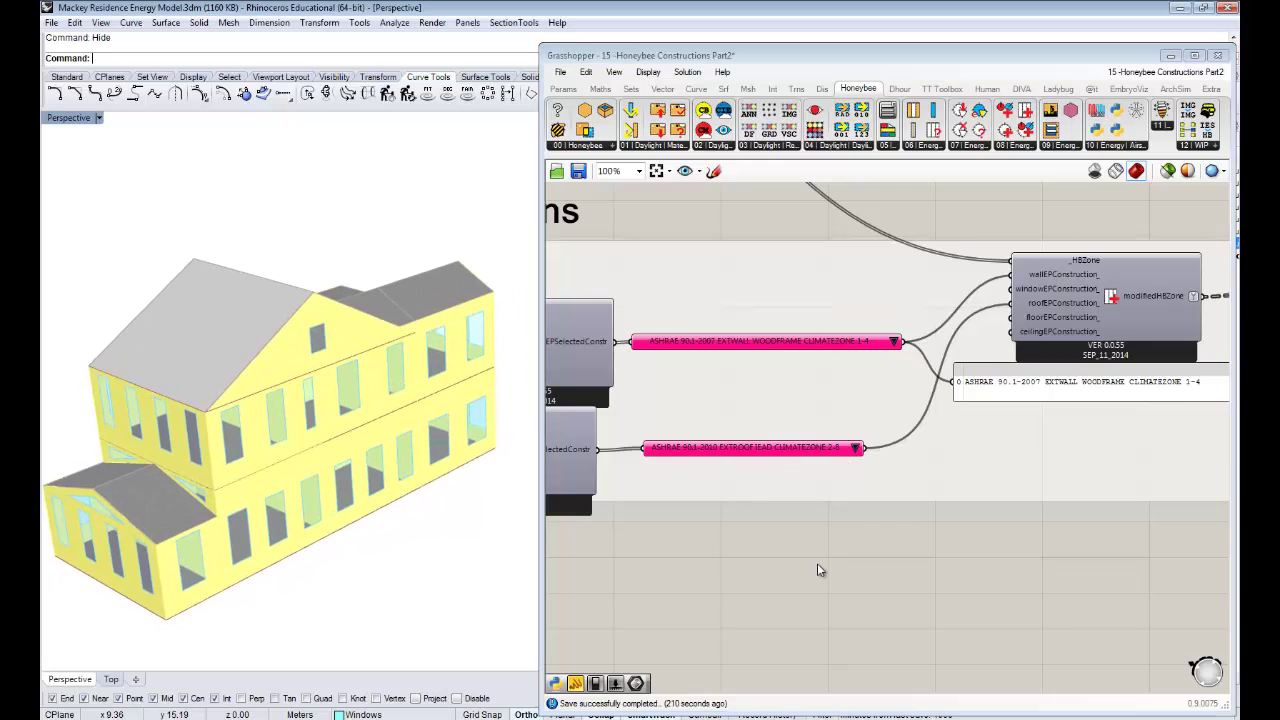
Step: Remove the group around the zone construction components and move the wall construction panel into the empty canvas below them
{"action": "scroll", "coordinate": [817, 563], "scroll_direction": "down", "scroll_amount": 5}
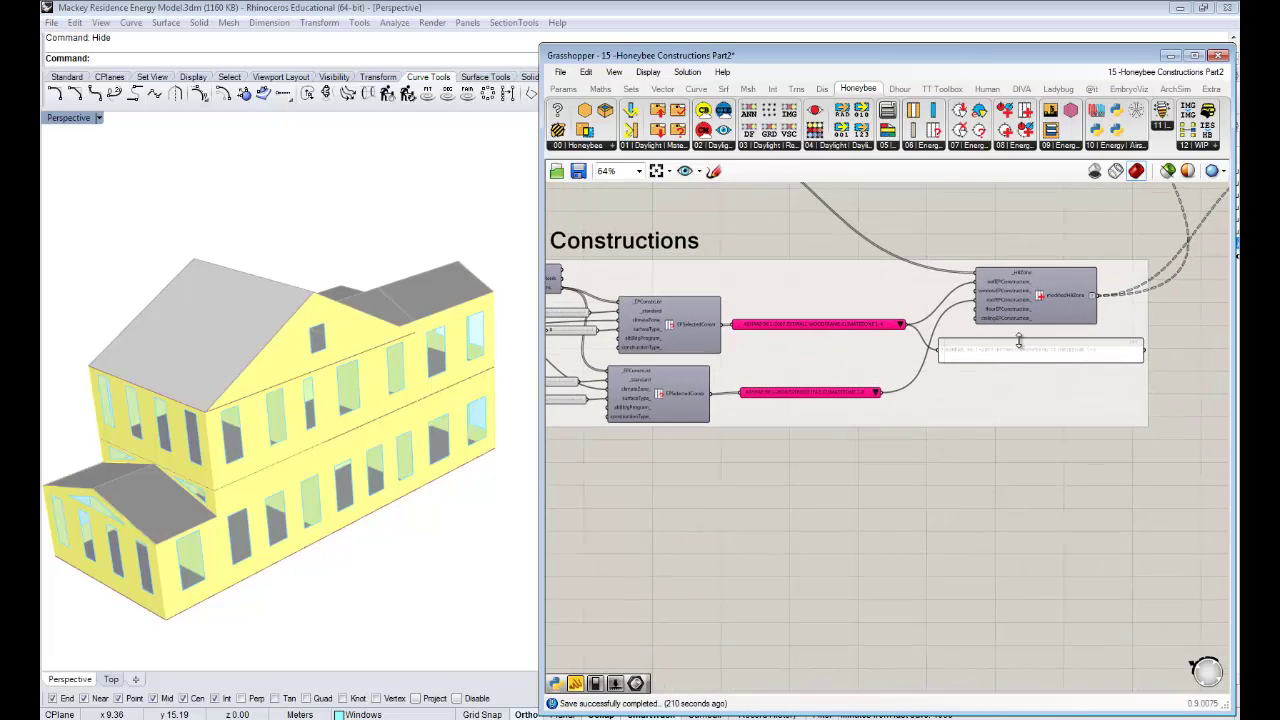
{"action": "left_click_drag", "start_coordinate": [1019, 340], "coordinate": [977, 392]}
{"action": "left_click", "coordinate": [984, 357]}
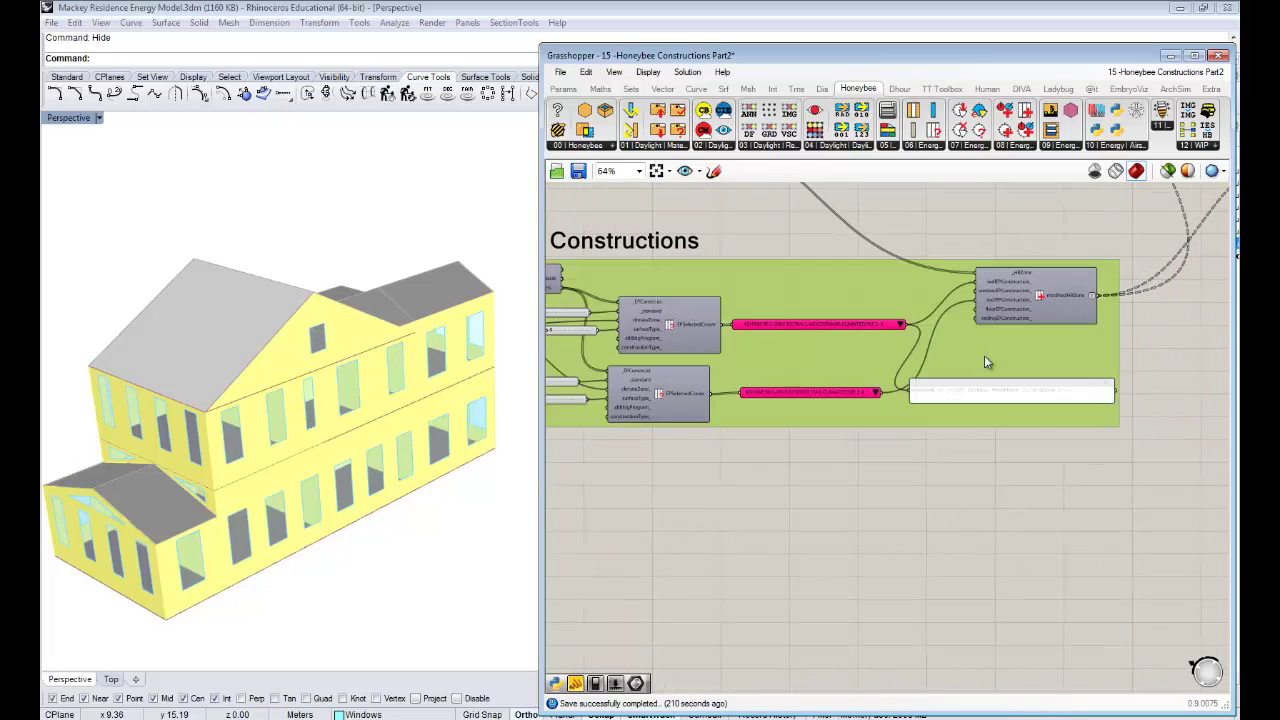
{"action": "left_click_drag", "start_coordinate": [971, 397], "coordinate": [999, 534]}
{"action": "scroll", "coordinate": [999, 534], "scroll_direction": "up", "scroll_amount": 4}
{"action": "right_click_drag", "start_coordinate": [999, 534], "coordinate": [901, 533]}
{"action": "left_click_drag", "start_coordinate": [901, 533], "coordinate": [904, 497]}
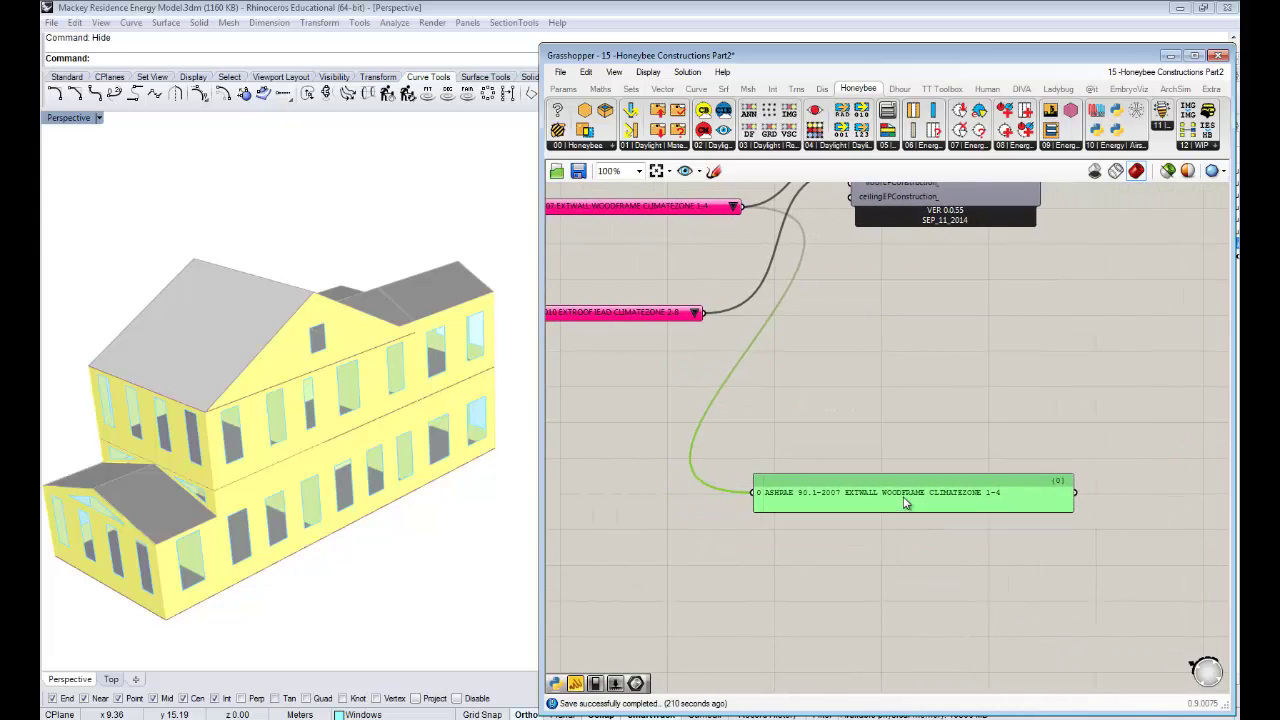
{"action": "right_click_drag", "start_coordinate": [906, 489], "coordinate": [931, 496]}
{"action": "right_click_drag", "start_coordinate": [869, 433], "coordinate": [876, 450]}
{"action": "left_click_drag", "start_coordinate": [929, 516], "coordinate": [918, 432]}
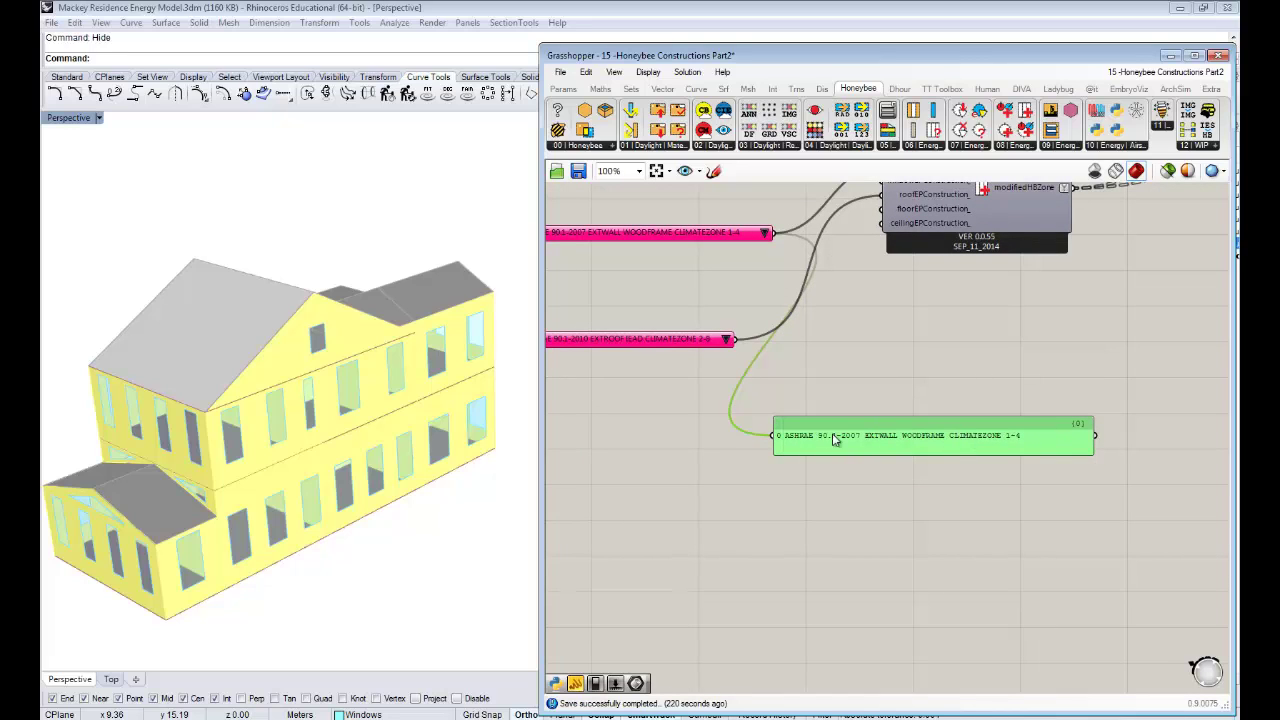
Step: Read the wall construction name in its panel and move the panel closer beneath the component that sets the zone constructions
{"action": "scroll", "coordinate": [980, 438], "scroll_direction": "up", "scroll_amount": 4}
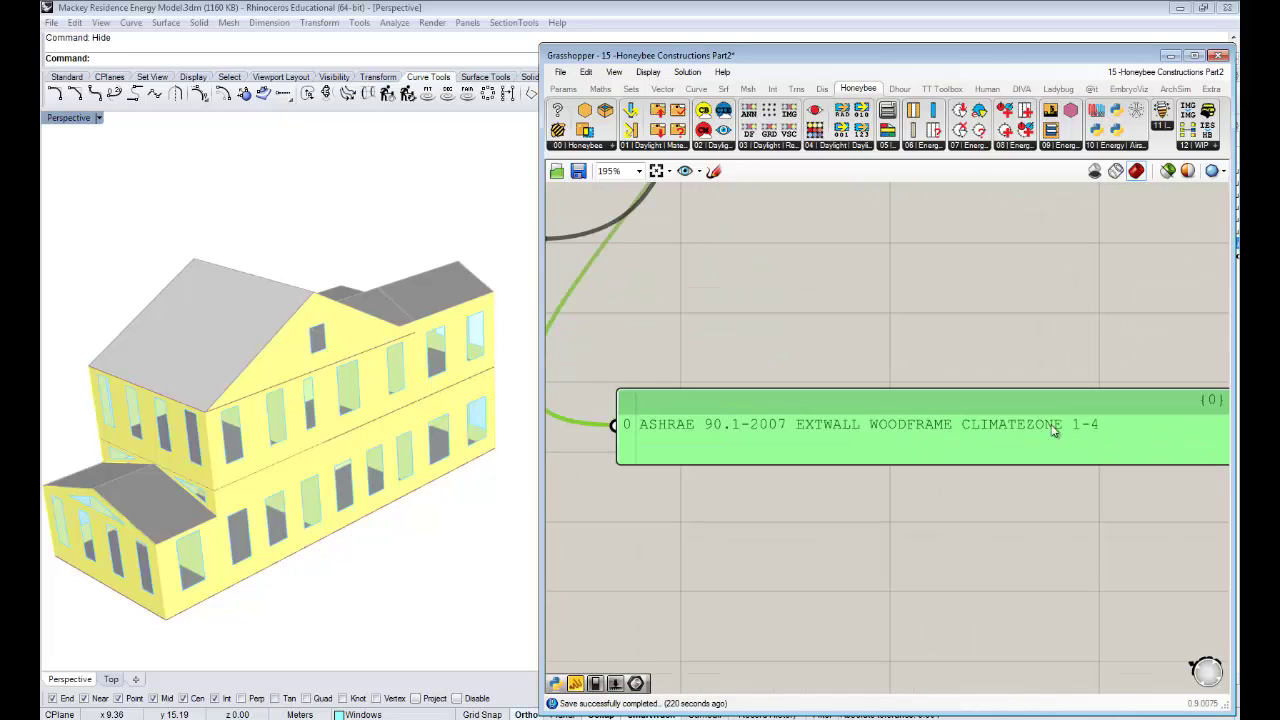
{"action": "right_click_drag", "start_coordinate": [1078, 425], "coordinate": [1027, 429]}
{"action": "right_click_drag", "start_coordinate": [921, 421], "coordinate": [935, 428]}
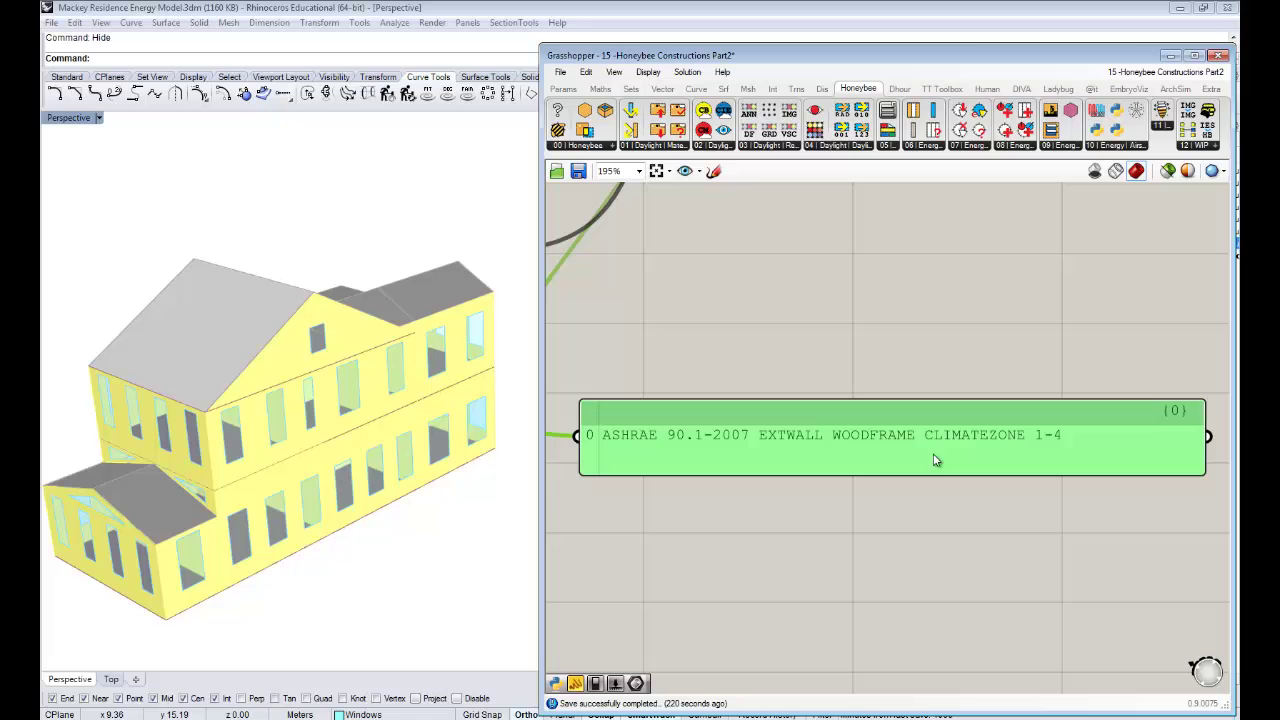
{"action": "left_click", "coordinate": [909, 372]}
{"action": "scroll", "coordinate": [909, 372], "scroll_direction": "down", "scroll_amount": 4}
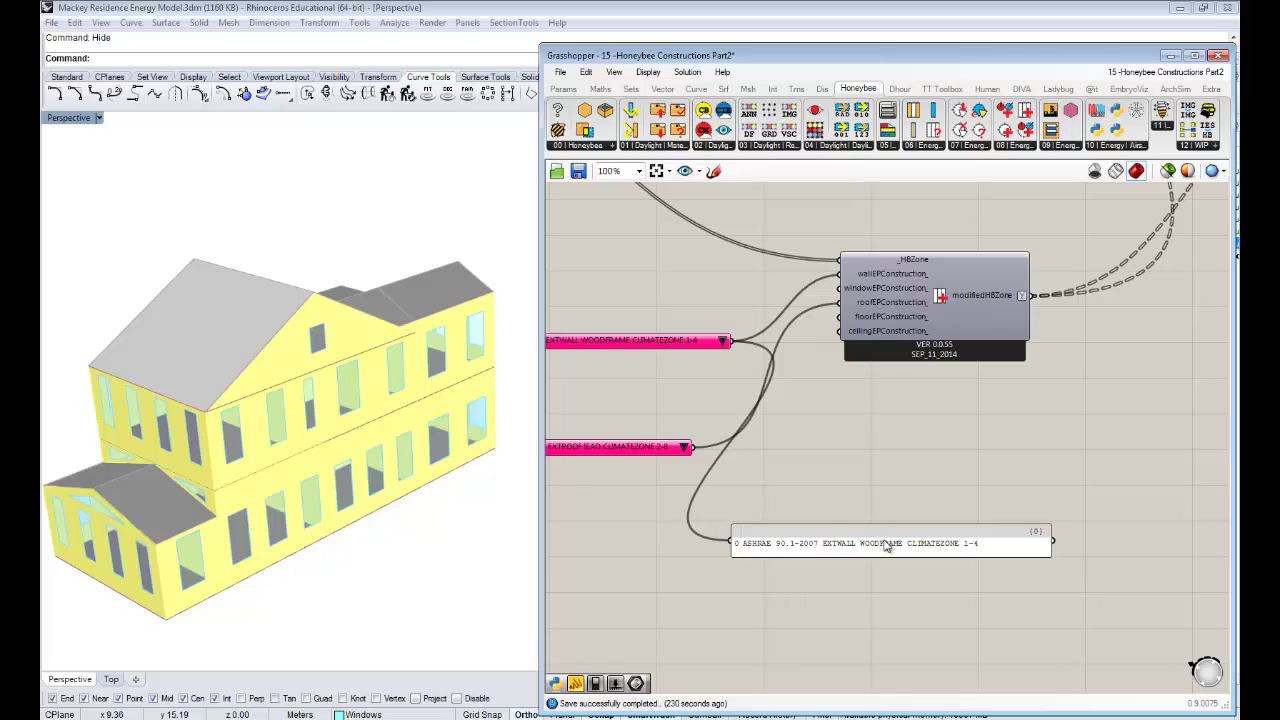
{"action": "left_click_drag", "start_coordinate": [885, 545], "coordinate": [957, 468]}
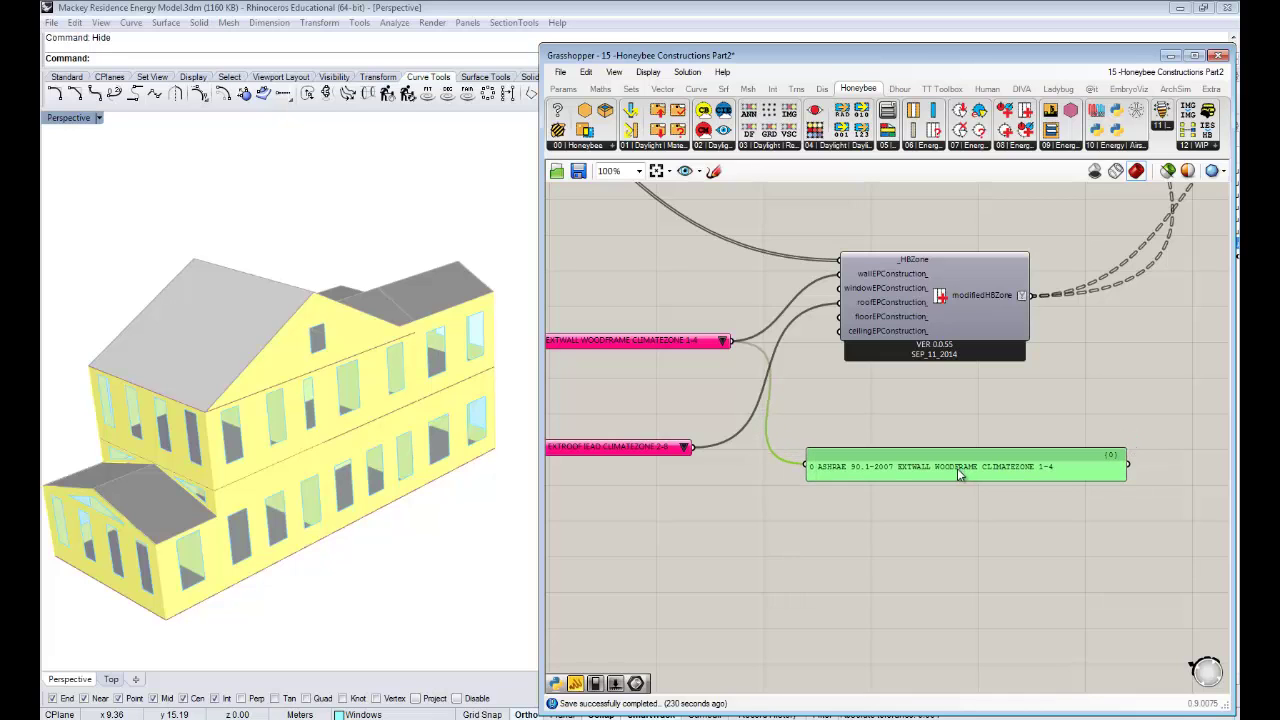
Step: Add a Honeybee_Decompose EP Construction component on the empty canvas below the roof construction list
{"action": "scroll", "coordinate": [957, 468], "scroll_direction": "down", "scroll_amount": 2}
{"action": "right_click_drag", "start_coordinate": [866, 492], "coordinate": [983, 498]}
{"action": "scroll", "coordinate": [997, 491], "scroll_direction": "down", "scroll_amount": 1}
{"action": "scroll", "coordinate": [951, 503], "scroll_direction": "down", "scroll_amount": 2}
{"action": "right_click_drag", "start_coordinate": [887, 468], "coordinate": [1063, 543]}
{"action": "scroll", "coordinate": [987, 424], "scroll_direction": "up", "scroll_amount": 3}
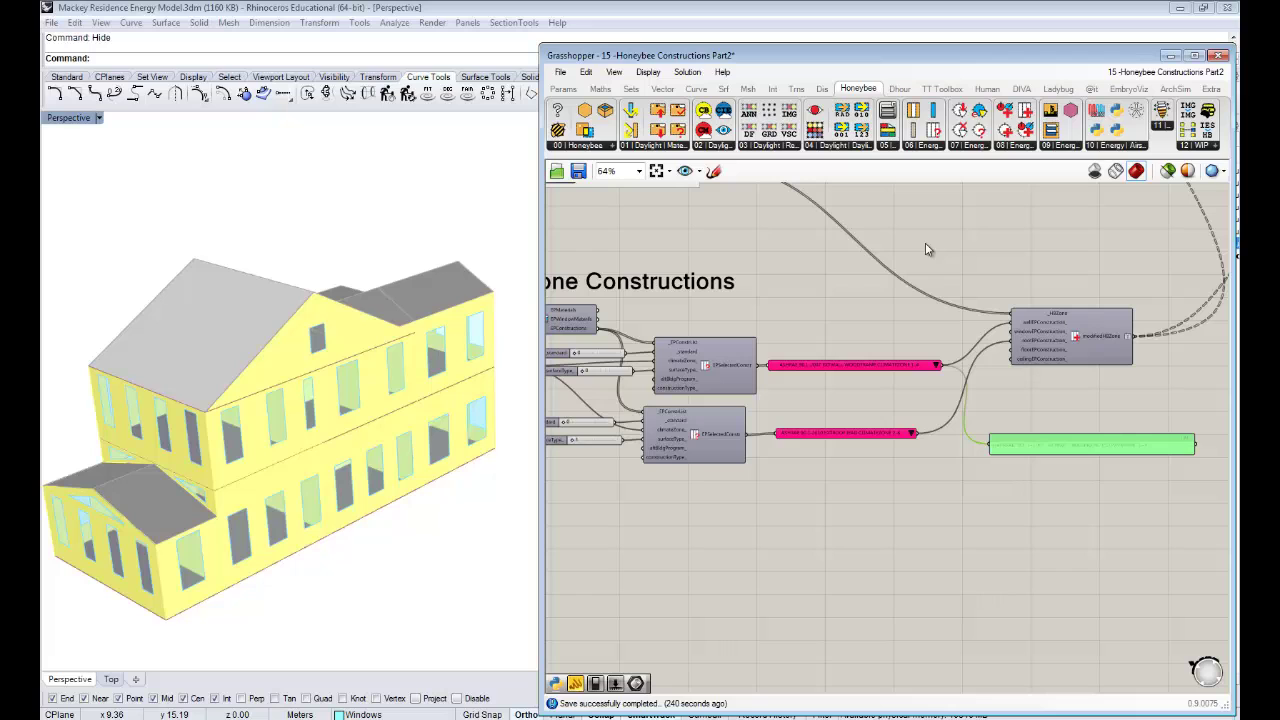
{"action": "scroll", "coordinate": [940, 320], "scroll_direction": "up", "scroll_amount": 1}
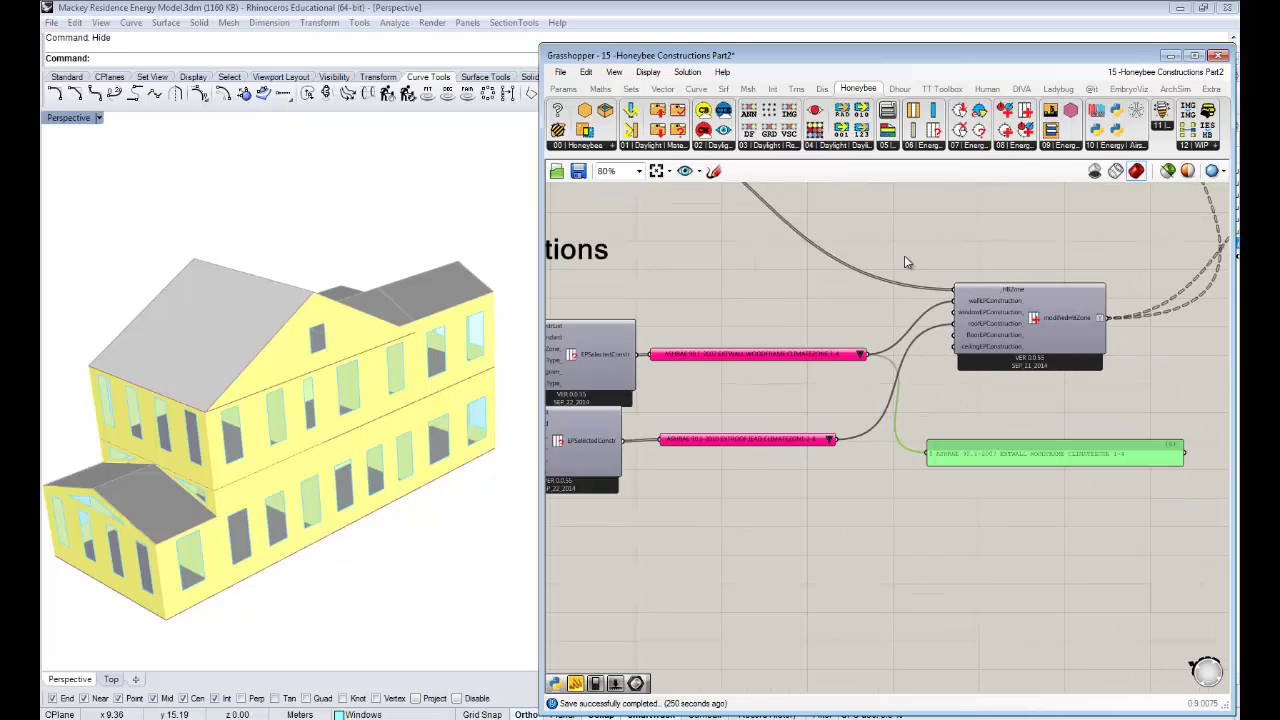
{"action": "left_click", "coordinate": [924, 146]}
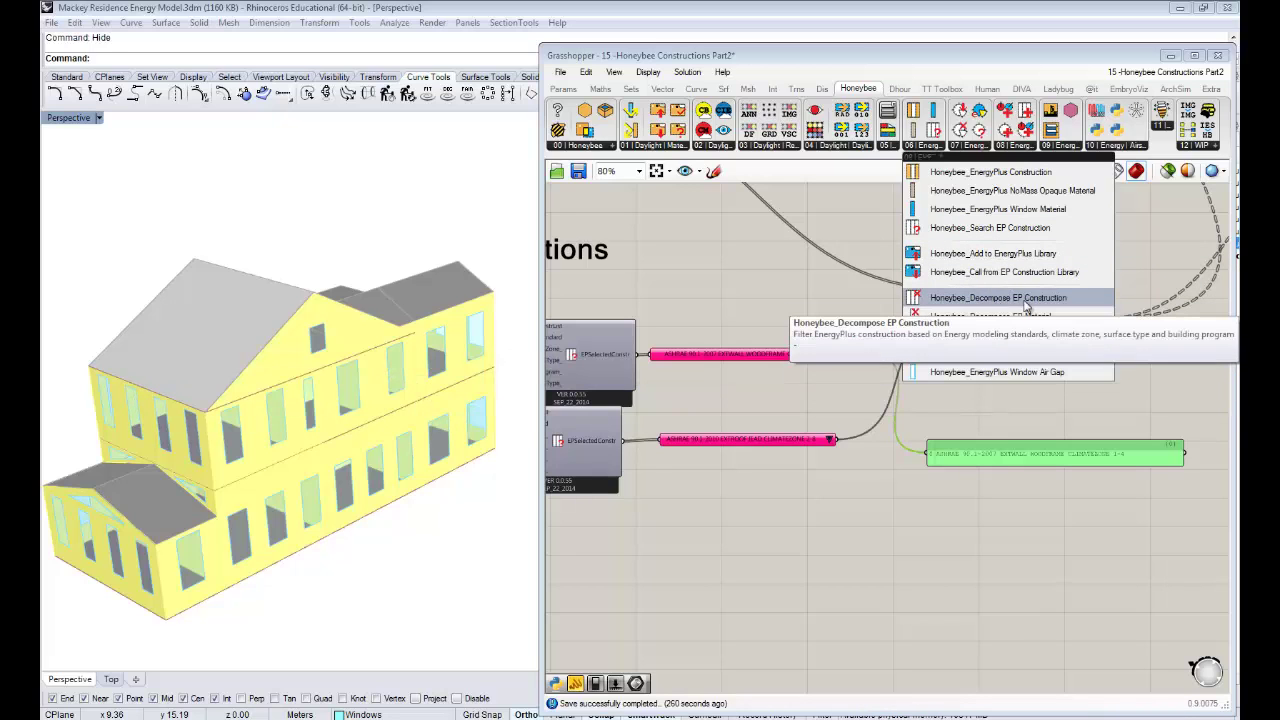
{"action": "left_click", "coordinate": [962, 298]}
{"action": "left_click", "coordinate": [855, 532]}
{"action": "right_click_drag", "start_coordinate": [912, 514], "coordinate": [946, 466]}
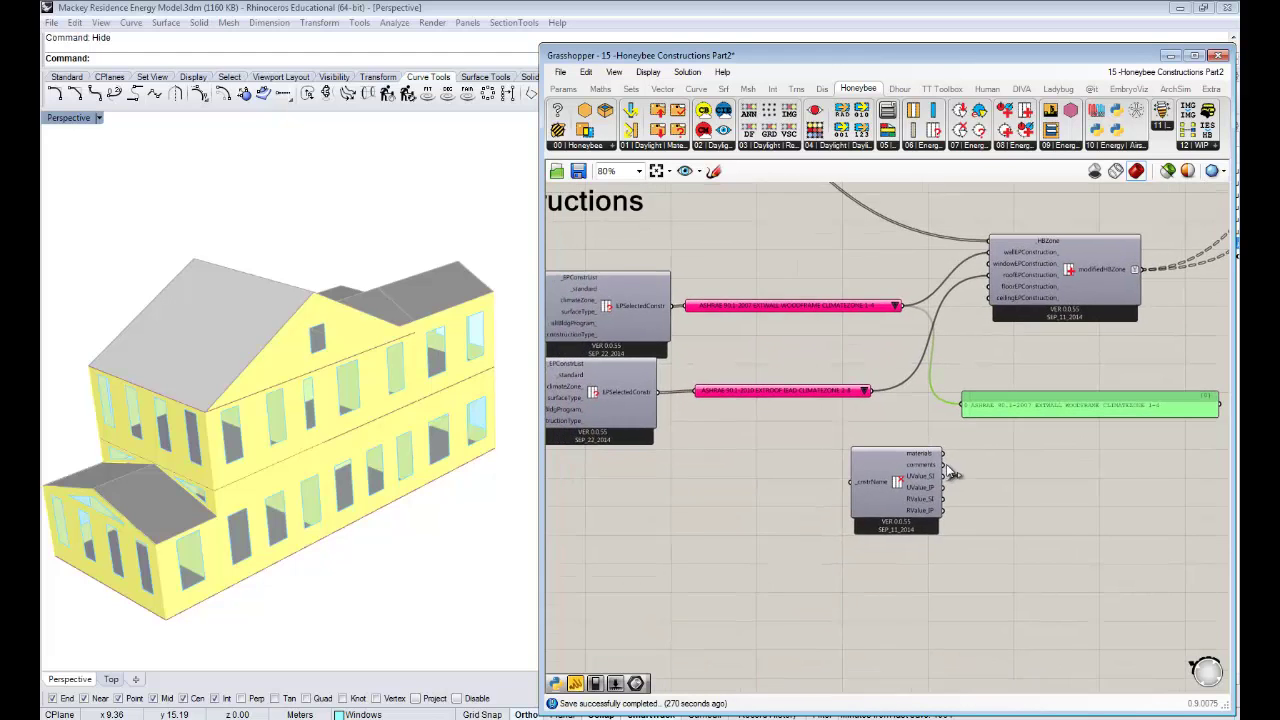
Step: Add a panel below the construction search components, connect the library's EPConstructions output to it, and enlarge it to list the constructions
{"action": "scroll", "coordinate": [958, 437], "scroll_direction": "up", "scroll_amount": 1}
{"action": "right_click_drag", "start_coordinate": [825, 400], "coordinate": [1006, 392]}
{"action": "scroll", "coordinate": [1003, 390], "scroll_direction": "down", "scroll_amount": 2}
{"action": "right_click_drag", "start_coordinate": [882, 341], "coordinate": [898, 327]}
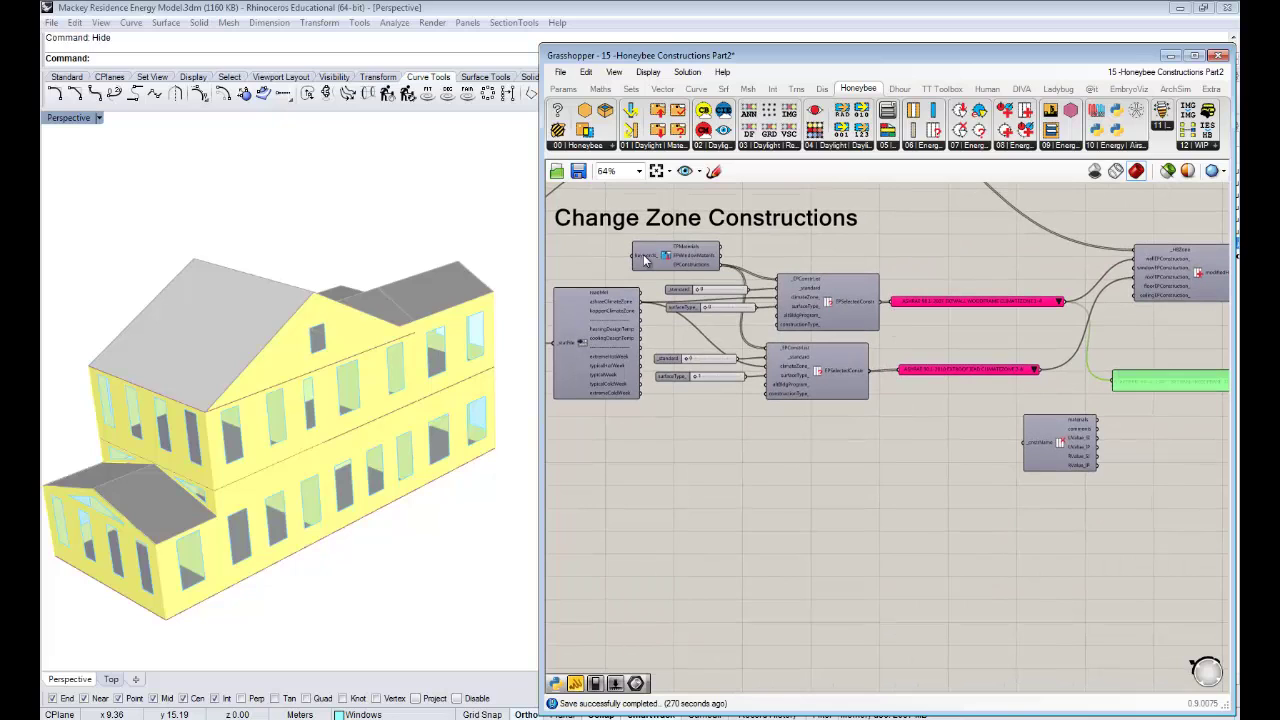
{"action": "left_click", "coordinate": [651, 256]}
{"action": "double_click", "coordinate": [757, 455]}
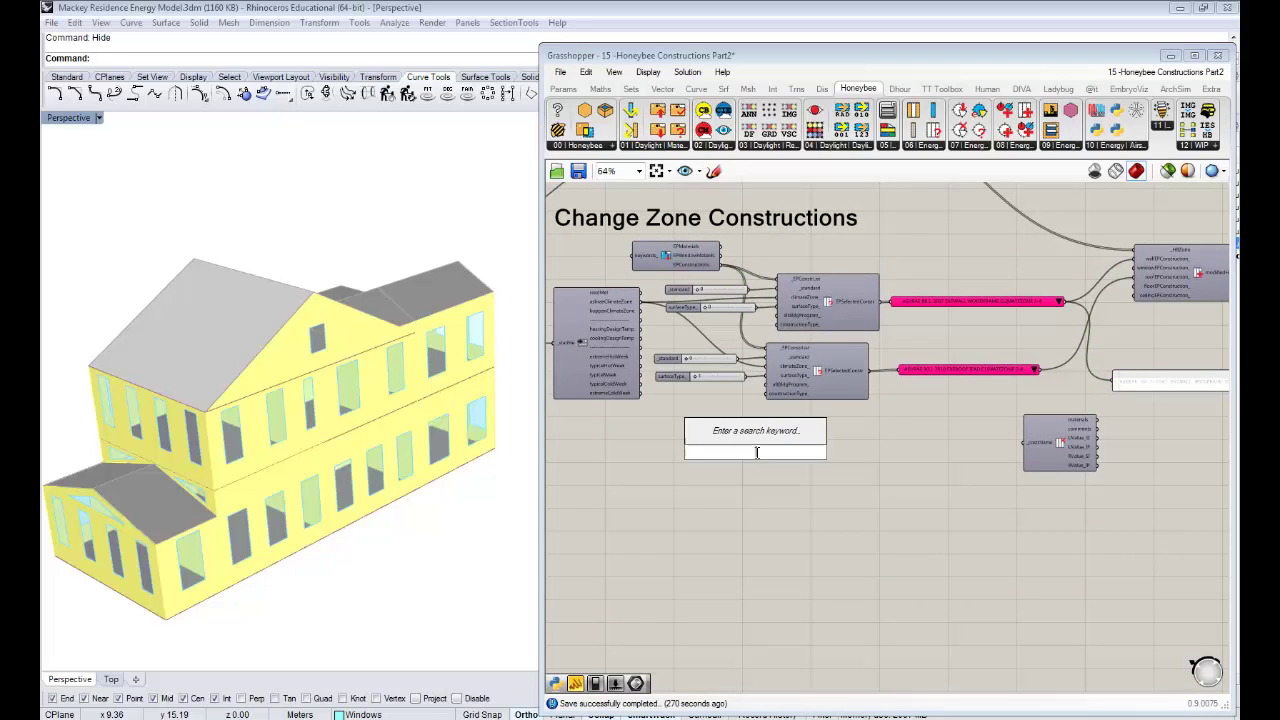
{"action": "type", "text": "pan"}
{"action": "left_click", "coordinate": [716, 436]}
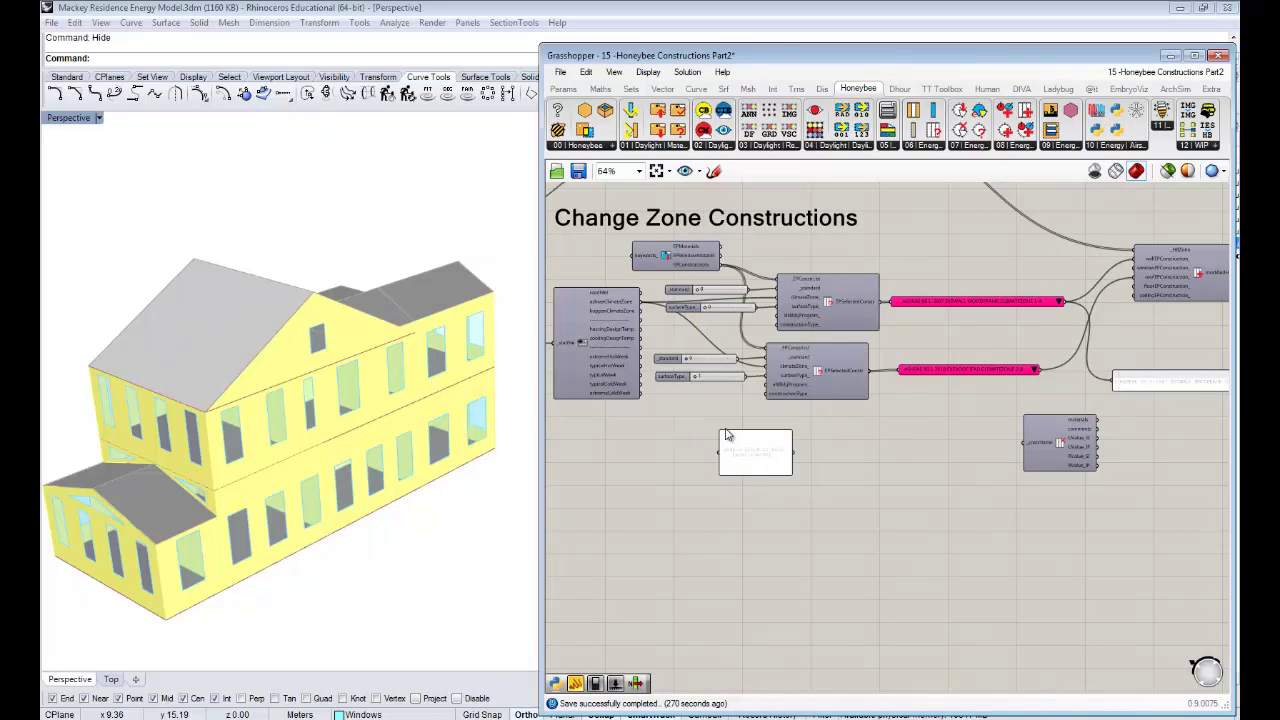
{"action": "left_click_drag", "start_coordinate": [720, 265], "coordinate": [719, 441]}
{"action": "left_click_drag", "start_coordinate": [721, 267], "coordinate": [965, 648]}
{"action": "scroll", "coordinate": [981, 556], "scroll_direction": "up", "scroll_amount": 2}
{"action": "right_click_drag", "start_coordinate": [980, 468], "coordinate": [1011, 605]}
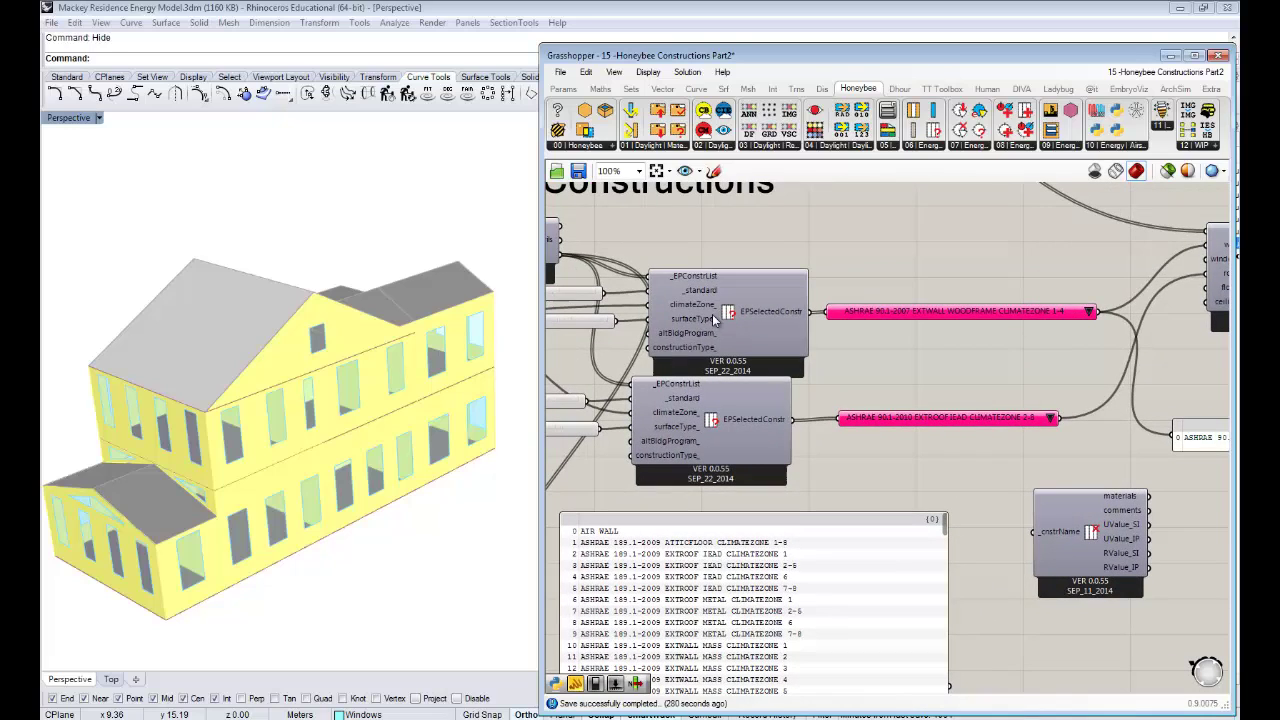
Step: Arrange the Decompose EP Construction component beneath the wall construction panel, nudging the panel up to make room
{"action": "right_click_drag", "start_coordinate": [988, 290], "coordinate": [904, 210]}
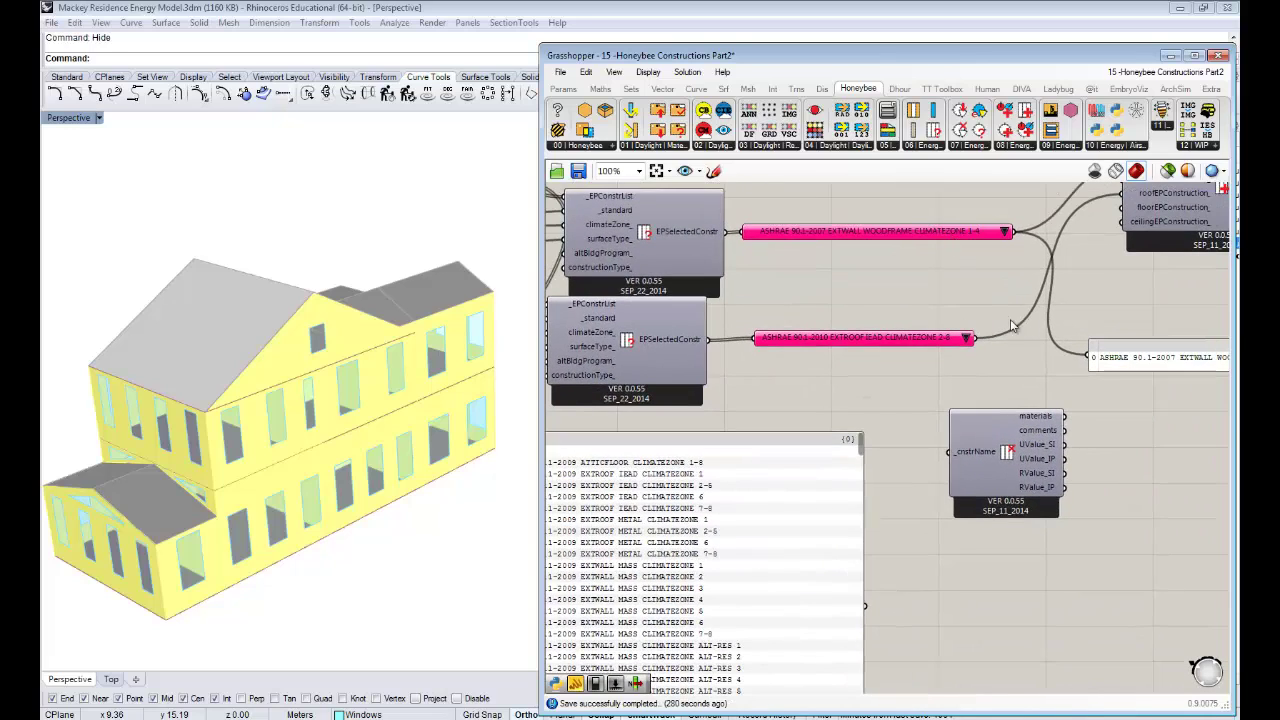
{"action": "right_click_drag", "start_coordinate": [1165, 364], "coordinate": [1063, 357]}
{"action": "right_click_drag", "start_coordinate": [1040, 404], "coordinate": [887, 406]}
{"action": "left_click_drag", "start_coordinate": [762, 436], "coordinate": [887, 446]}
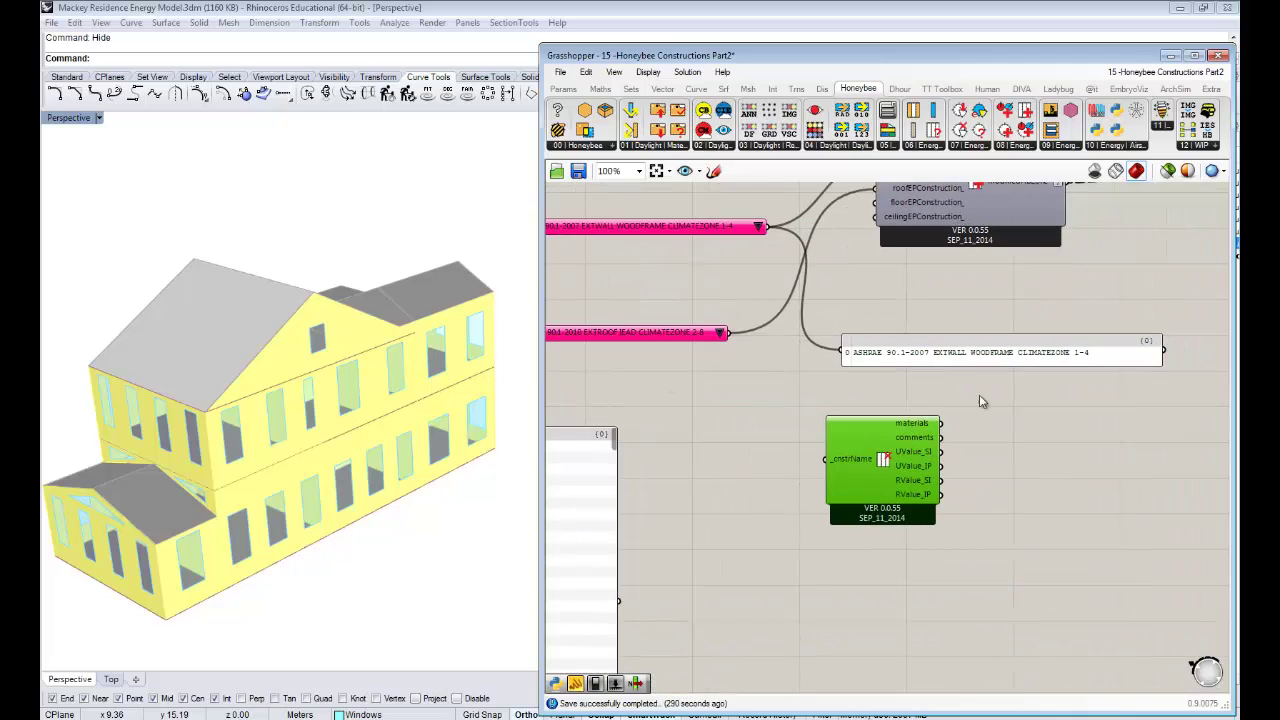
{"action": "left_click_drag", "start_coordinate": [928, 363], "coordinate": [925, 352]}
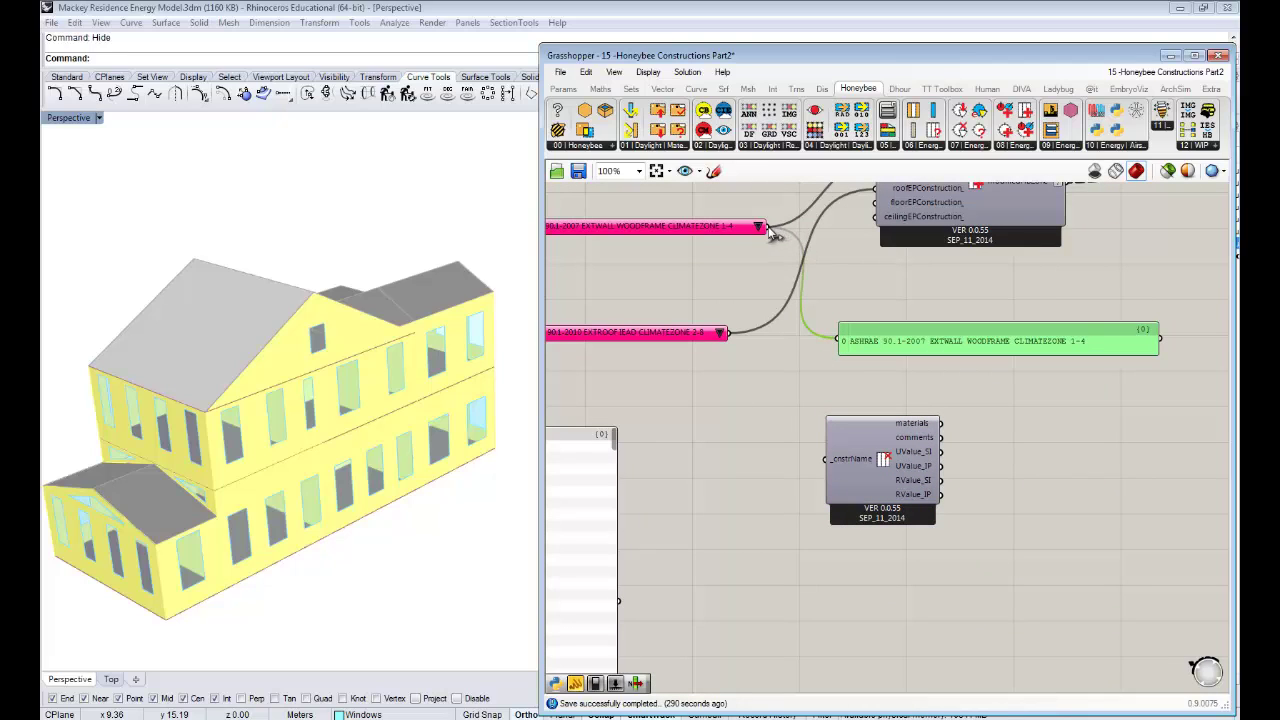
Step: Connect the wall construction to the Decompose EP Construction component and show its materials output in the repositioned, enlarged panel
{"action": "left_click_drag", "start_coordinate": [768, 230], "coordinate": [858, 447]}
{"action": "right_click_drag", "start_coordinate": [955, 428], "coordinate": [868, 420]}
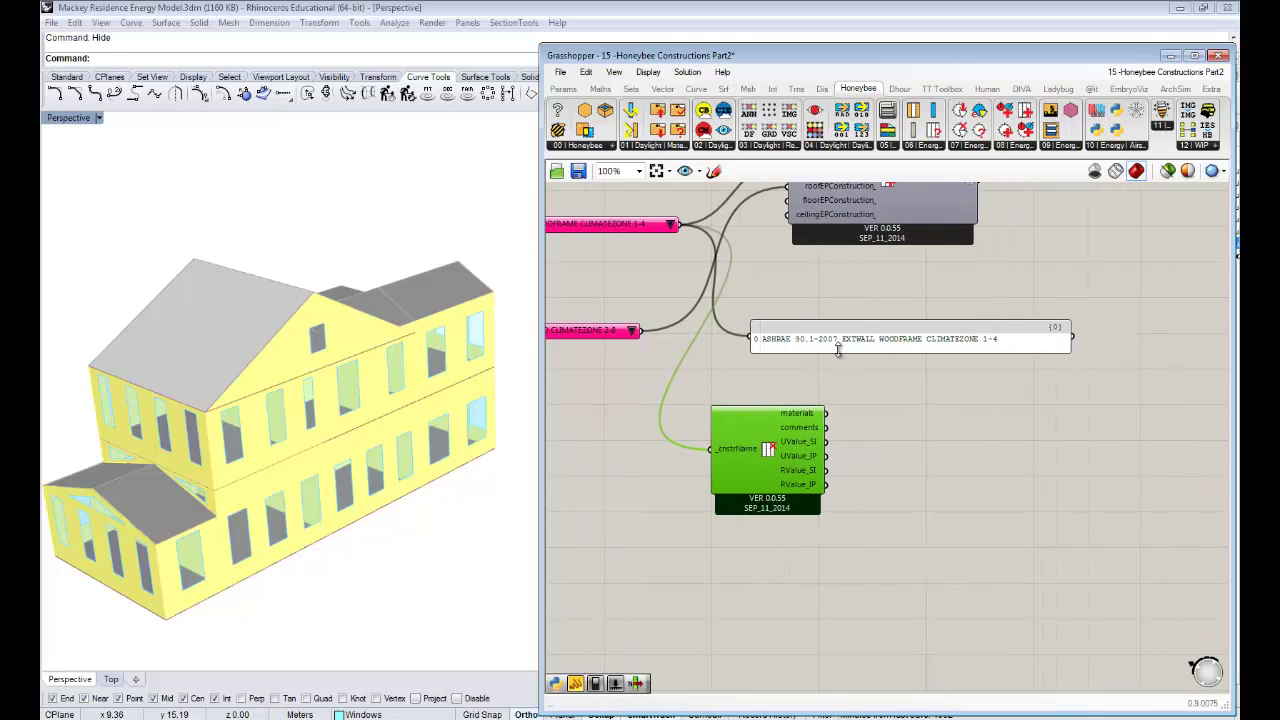
{"action": "left_click_drag", "start_coordinate": [838, 349], "coordinate": [956, 352]}
{"action": "left_click_drag", "start_coordinate": [826, 413], "coordinate": [869, 341]}
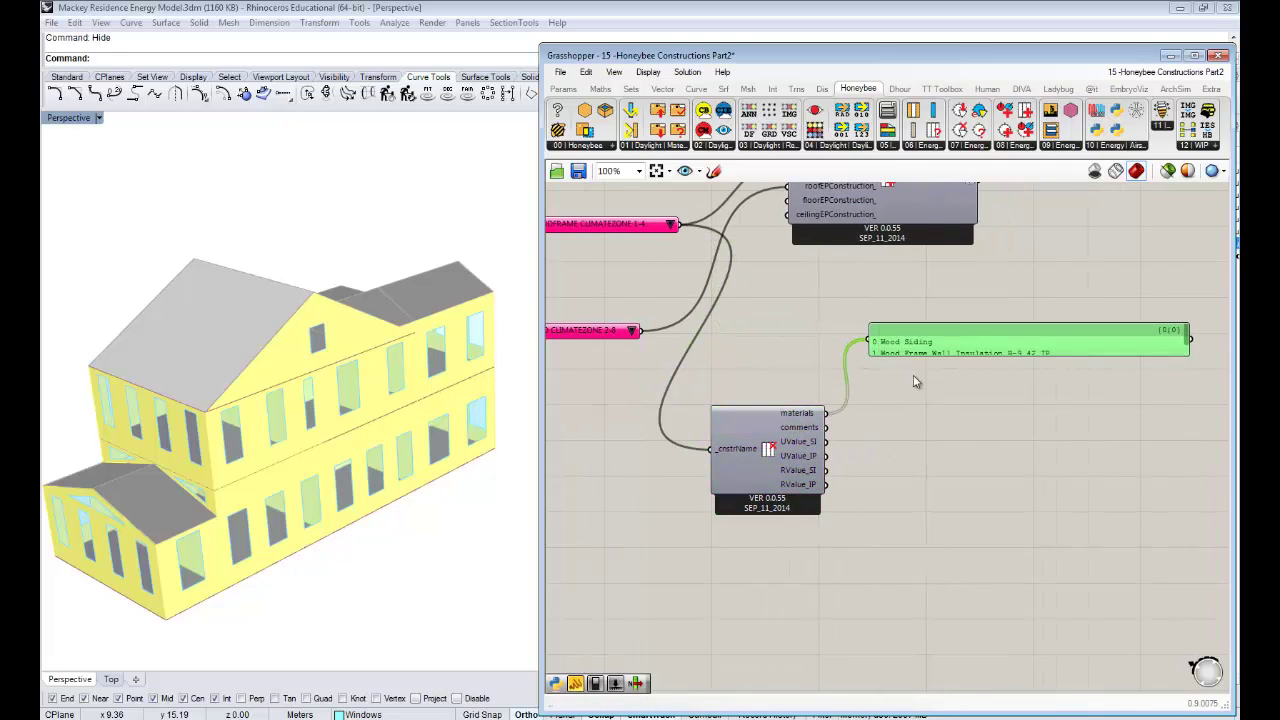
{"action": "left_click_drag", "start_coordinate": [959, 357], "coordinate": [976, 413]}
Step: Duplicate the materials panel beneath itself, connect the comments output to the copy, and trim the copy's height
{"action": "key", "text": "ctrl+c"}
{"action": "key", "text": "ctrl+v"}
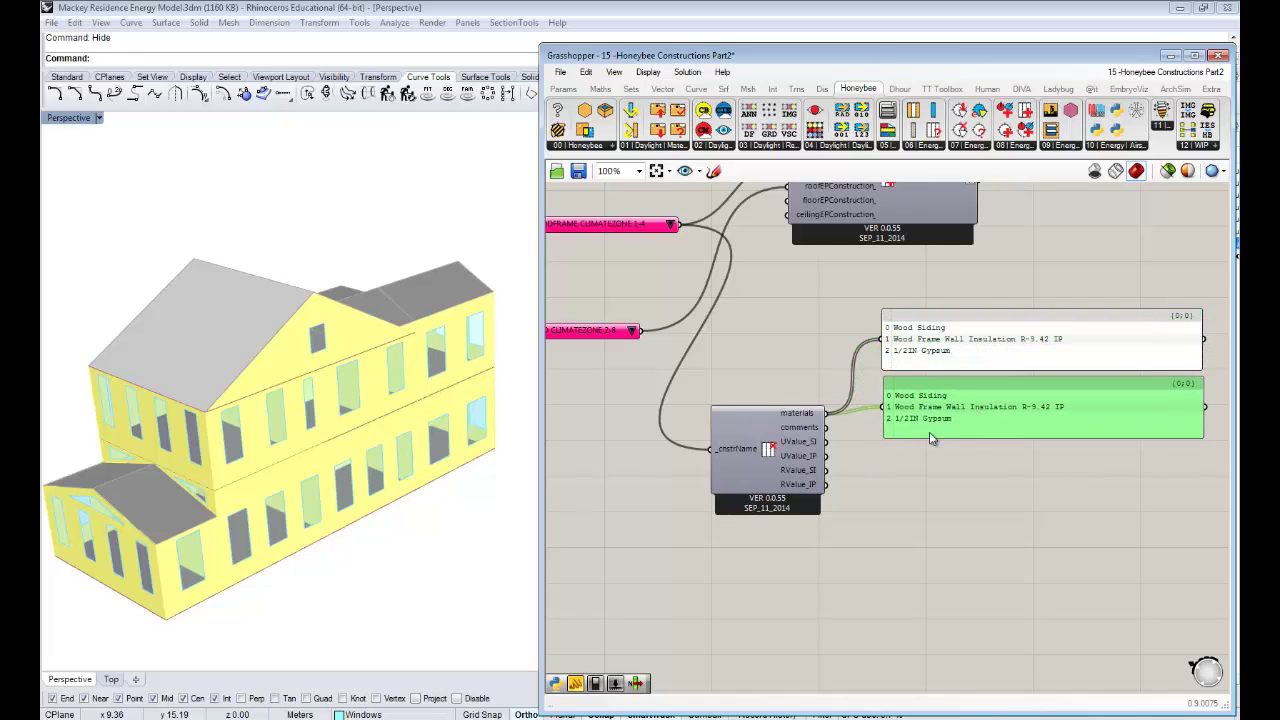
{"action": "left_click_drag", "start_coordinate": [826, 428], "coordinate": [883, 407]}
{"action": "right_click_drag", "start_coordinate": [934, 387], "coordinate": [925, 386]}
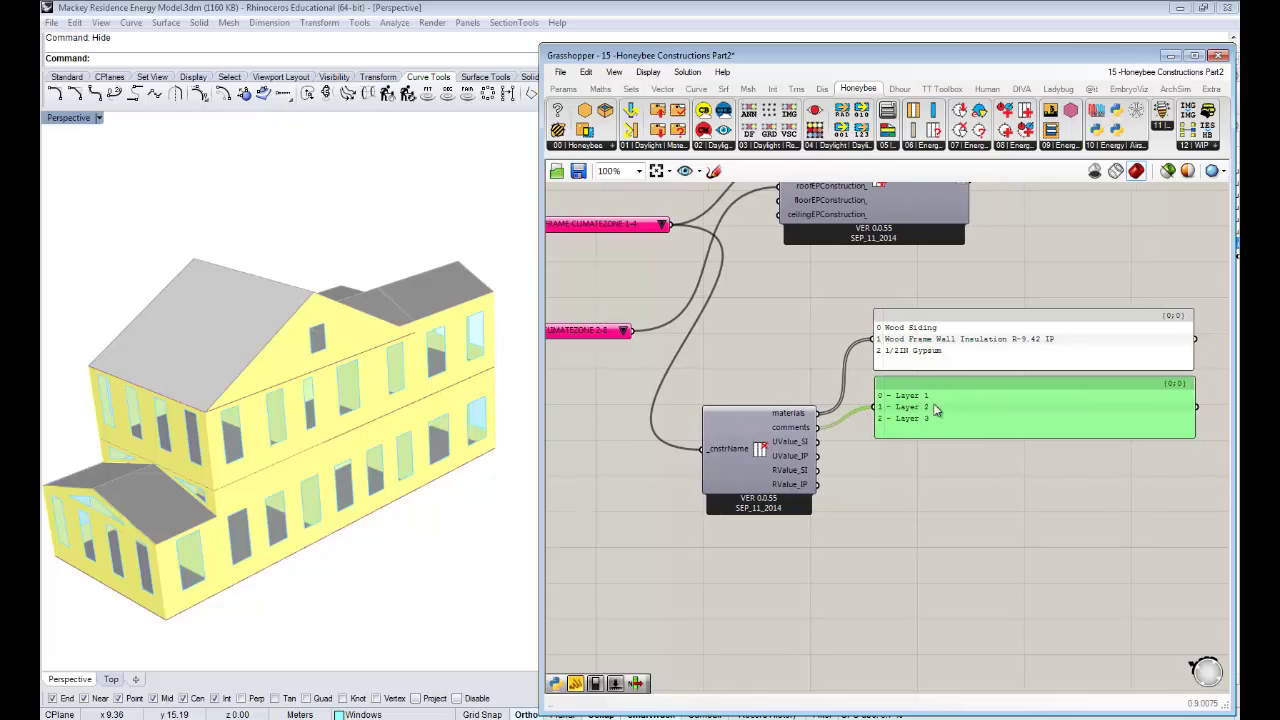
{"action": "scroll", "coordinate": [920, 365], "scroll_direction": "up", "scroll_amount": 1}
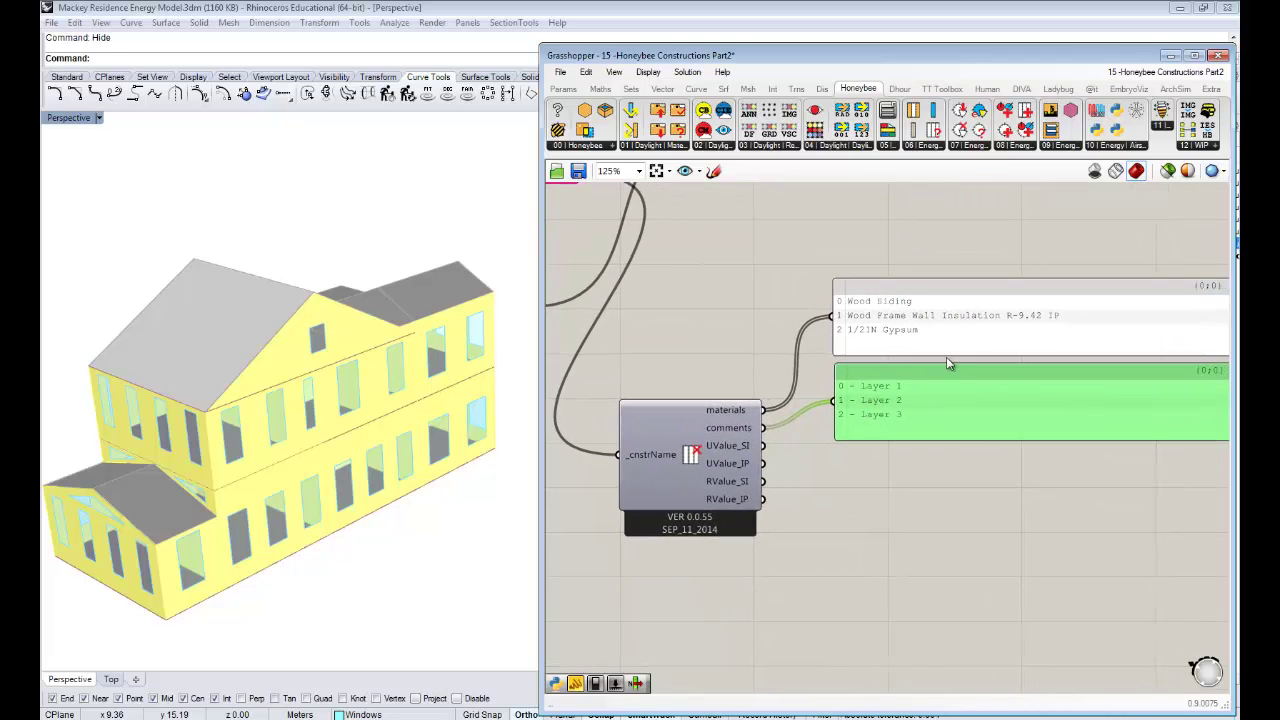
{"action": "left_click_drag", "start_coordinate": [930, 438], "coordinate": [928, 430]}
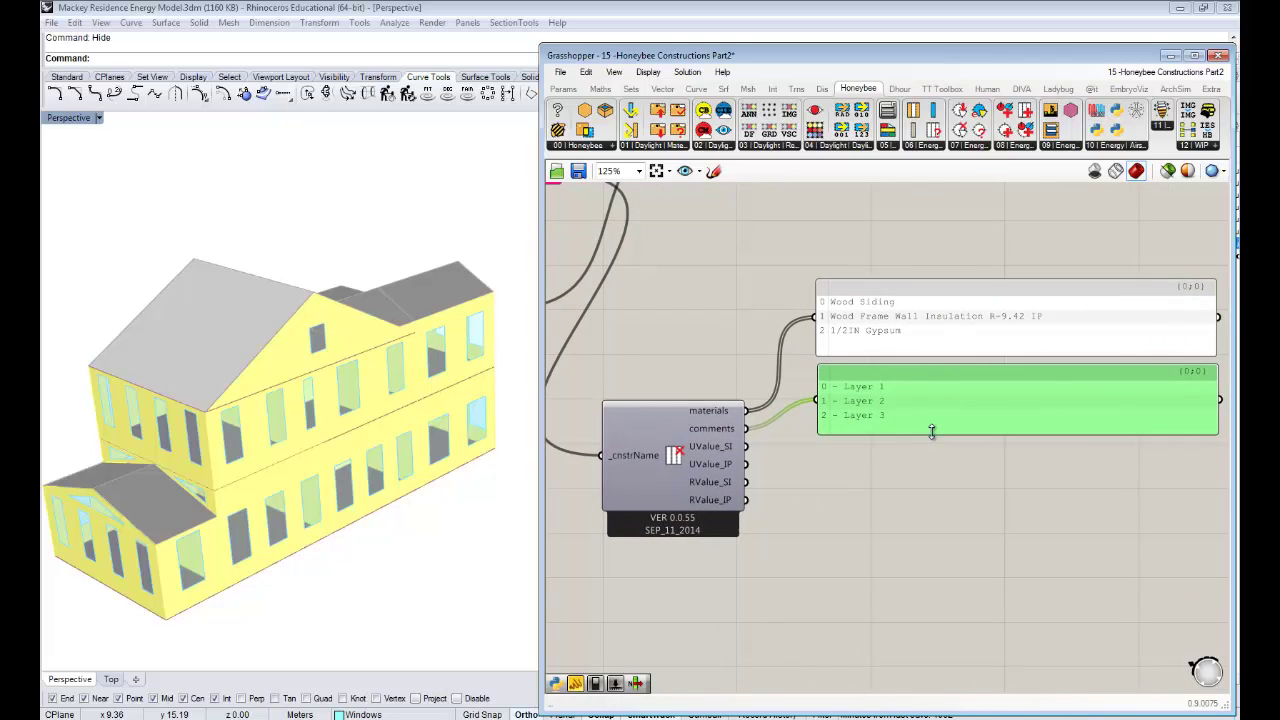
{"action": "left_click", "coordinate": [930, 478]}
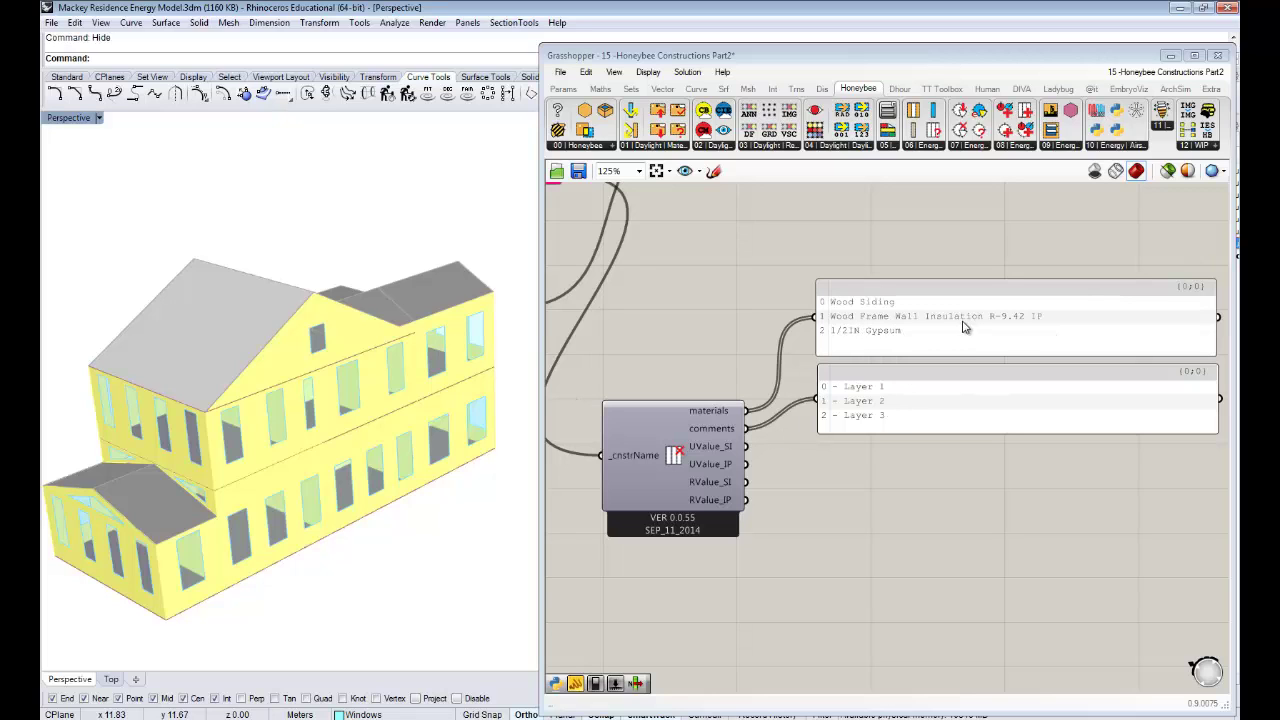
Step: Examine the wall construction's material layers and their insulation rating against the layer comments
{"action": "scroll", "coordinate": [980, 318], "scroll_direction": "up", "scroll_amount": 3}
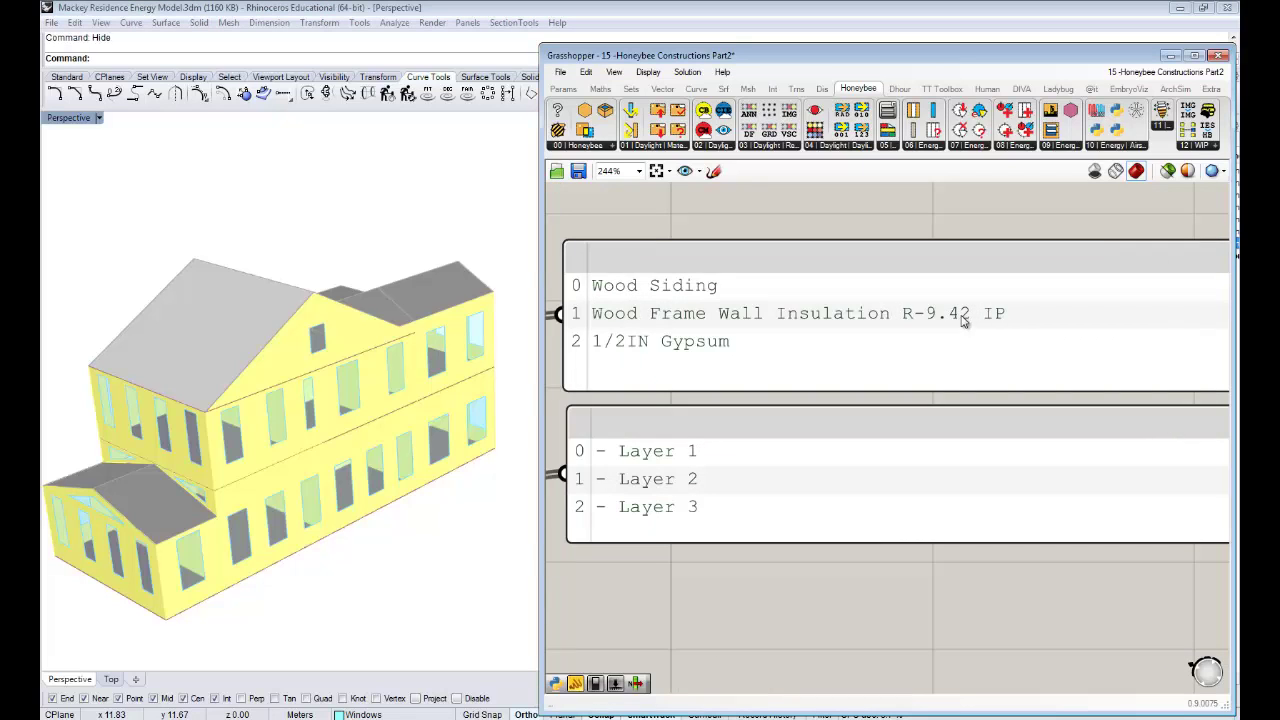
{"action": "scroll", "coordinate": [970, 316], "scroll_direction": "down", "scroll_amount": 3}
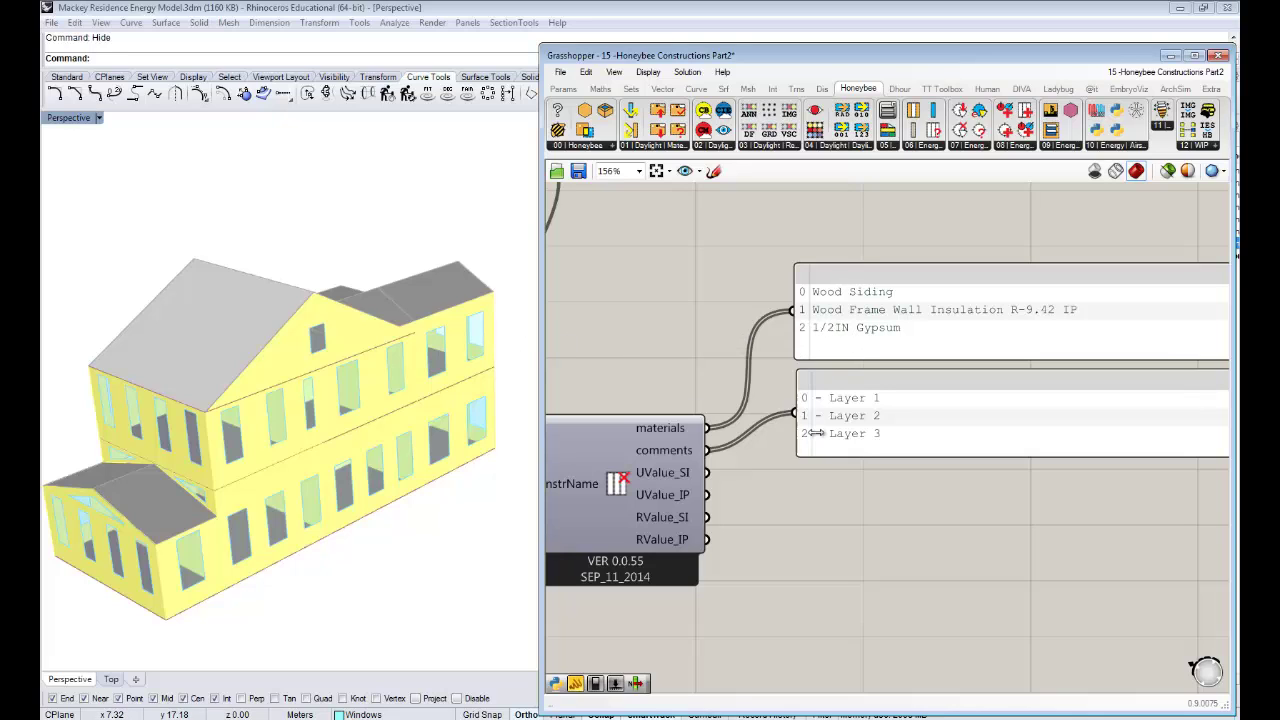
{"action": "scroll", "coordinate": [850, 425], "scroll_direction": "down", "scroll_amount": 3}
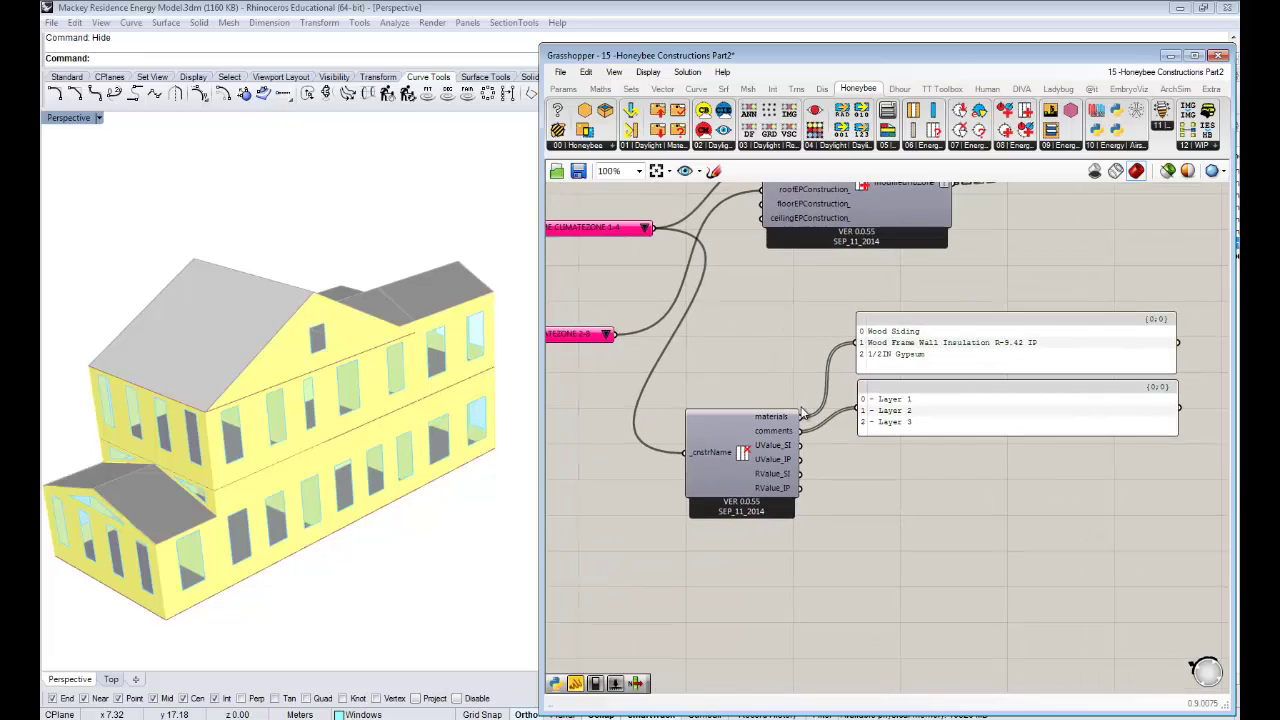
{"action": "scroll", "coordinate": [818, 413], "scroll_direction": "up", "scroll_amount": 3}
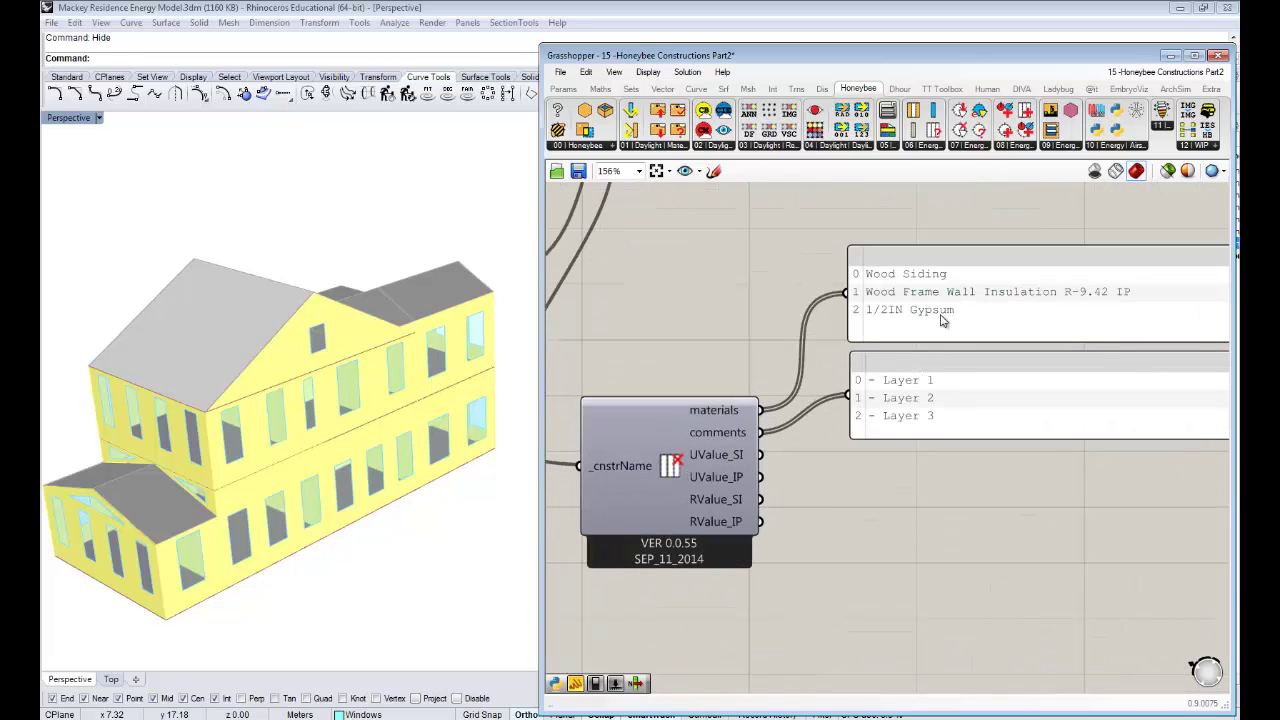
{"action": "left_click", "coordinate": [916, 292]}
{"action": "scroll", "coordinate": [932, 304], "scroll_direction": "down", "scroll_amount": 1}
{"action": "scroll", "coordinate": [934, 305], "scroll_direction": "down", "scroll_amount": 3}
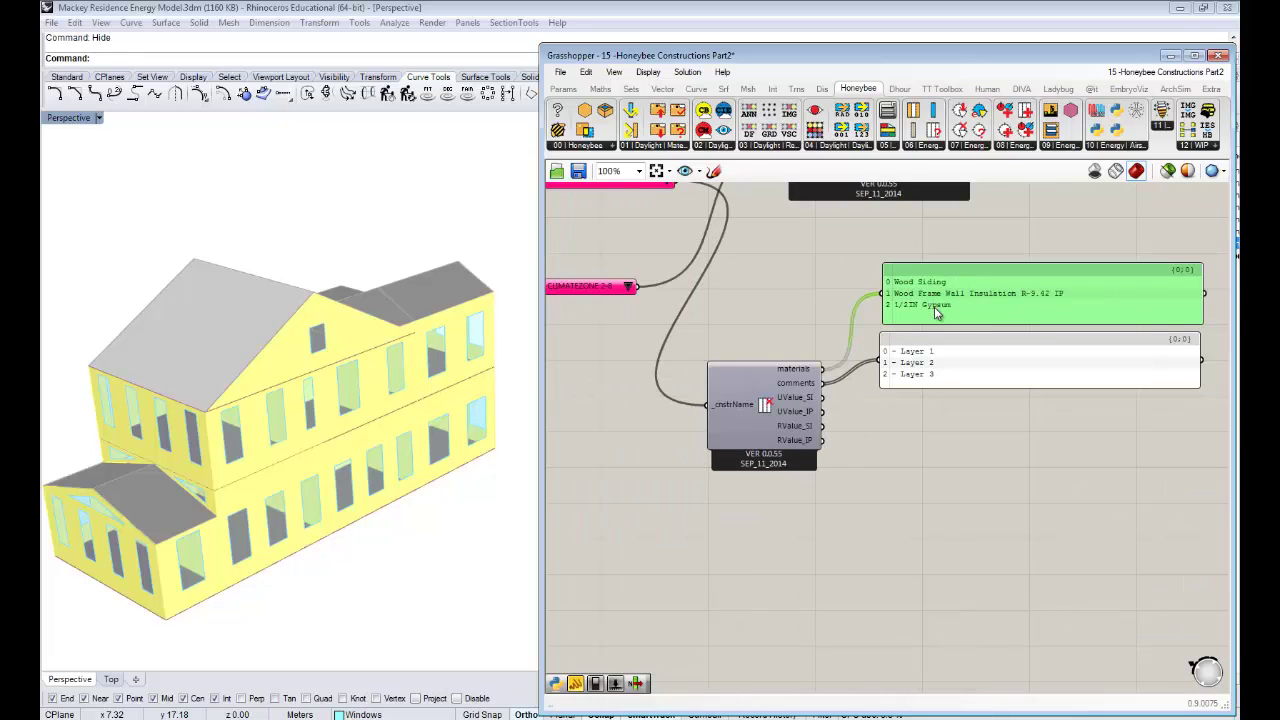
Step: Add a second Honeybee_Call from EP Construction Library component beside the long construction list panel
{"action": "right_click_drag", "start_coordinate": [842, 312], "coordinate": [971, 331]}
{"action": "right_click_drag", "start_coordinate": [834, 380], "coordinate": [929, 383]}
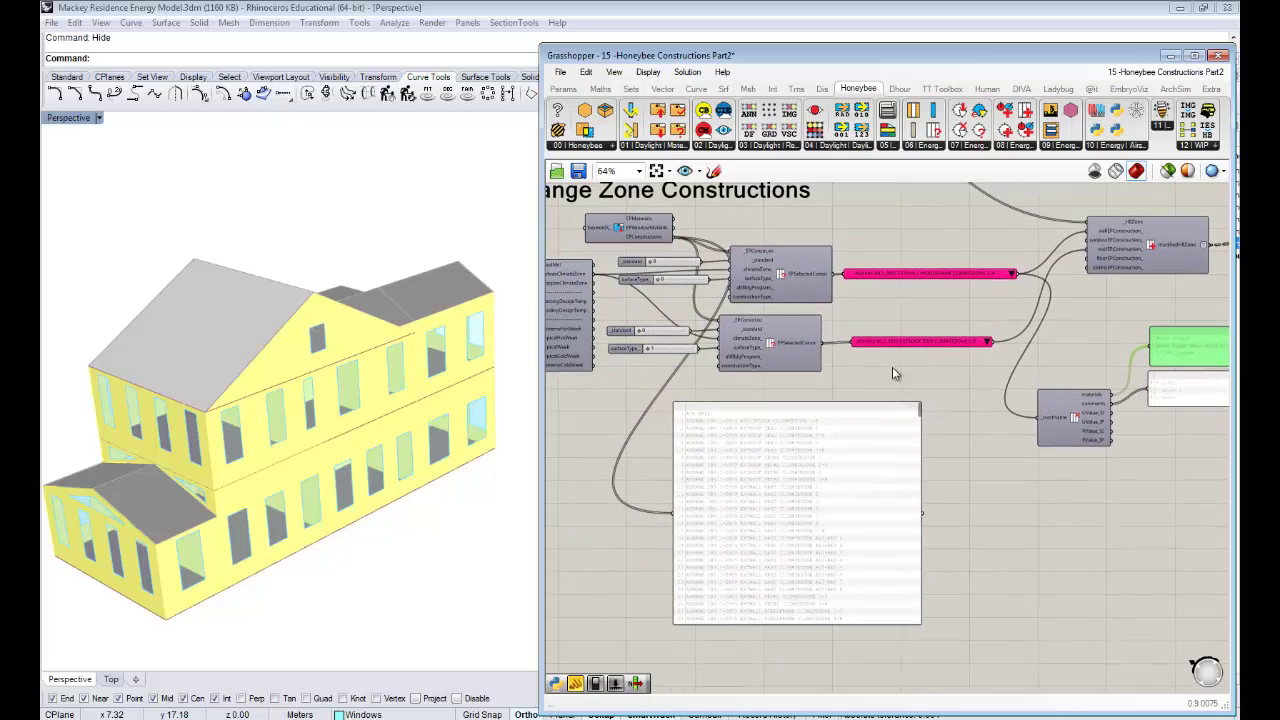
{"action": "scroll", "coordinate": [634, 245], "scroll_direction": "up", "scroll_amount": 4}
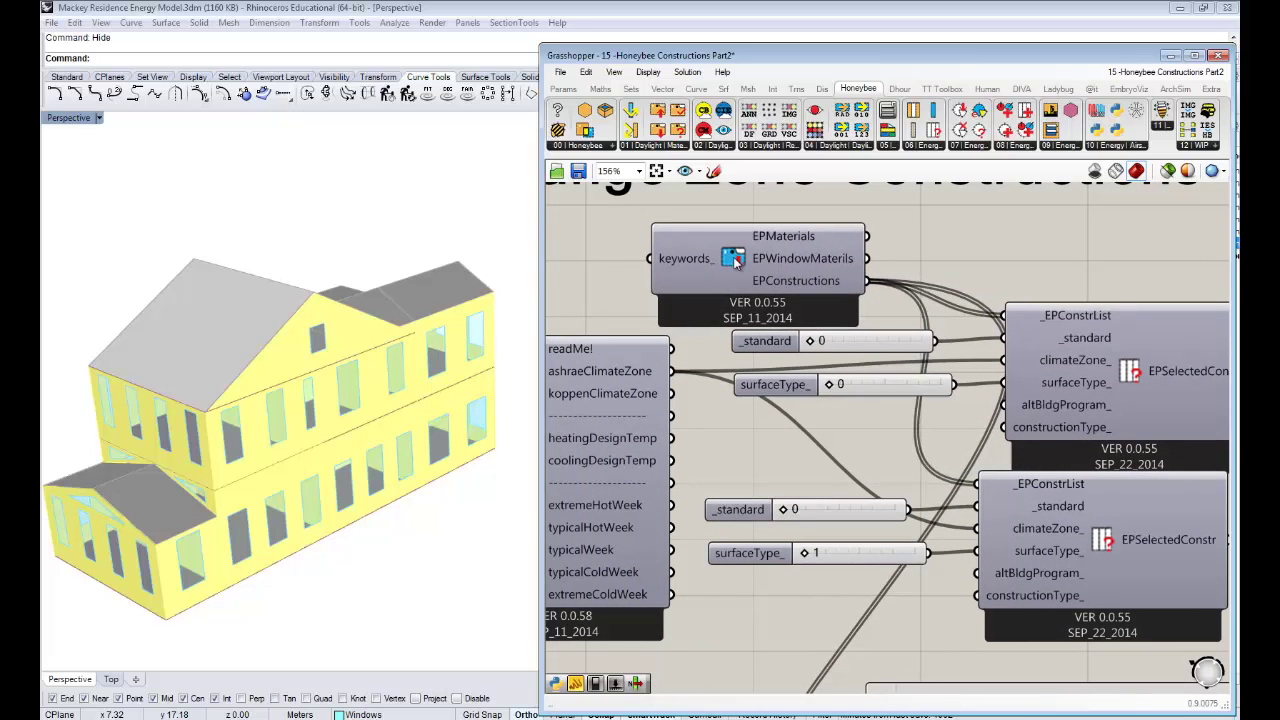
{"action": "left_click", "coordinate": [736, 260]}
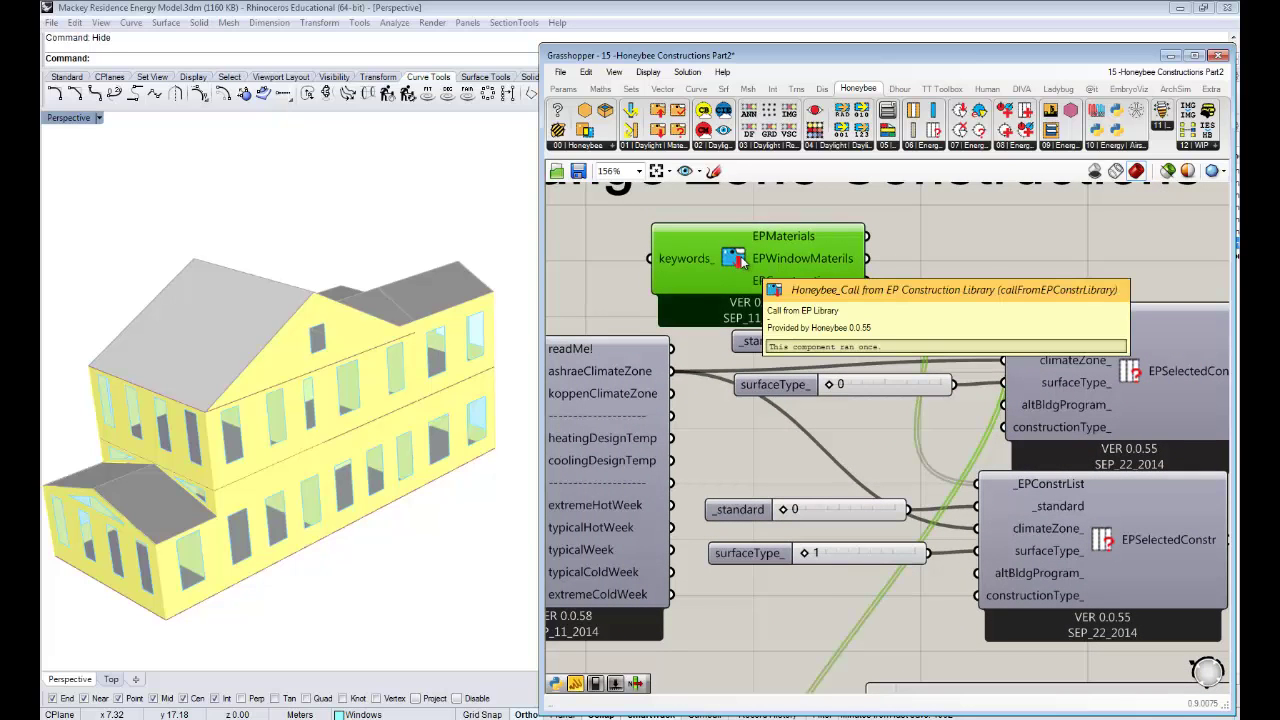
{"action": "scroll", "coordinate": [740, 262], "scroll_direction": "down", "scroll_amount": 3}
{"action": "left_click", "coordinate": [908, 148]}
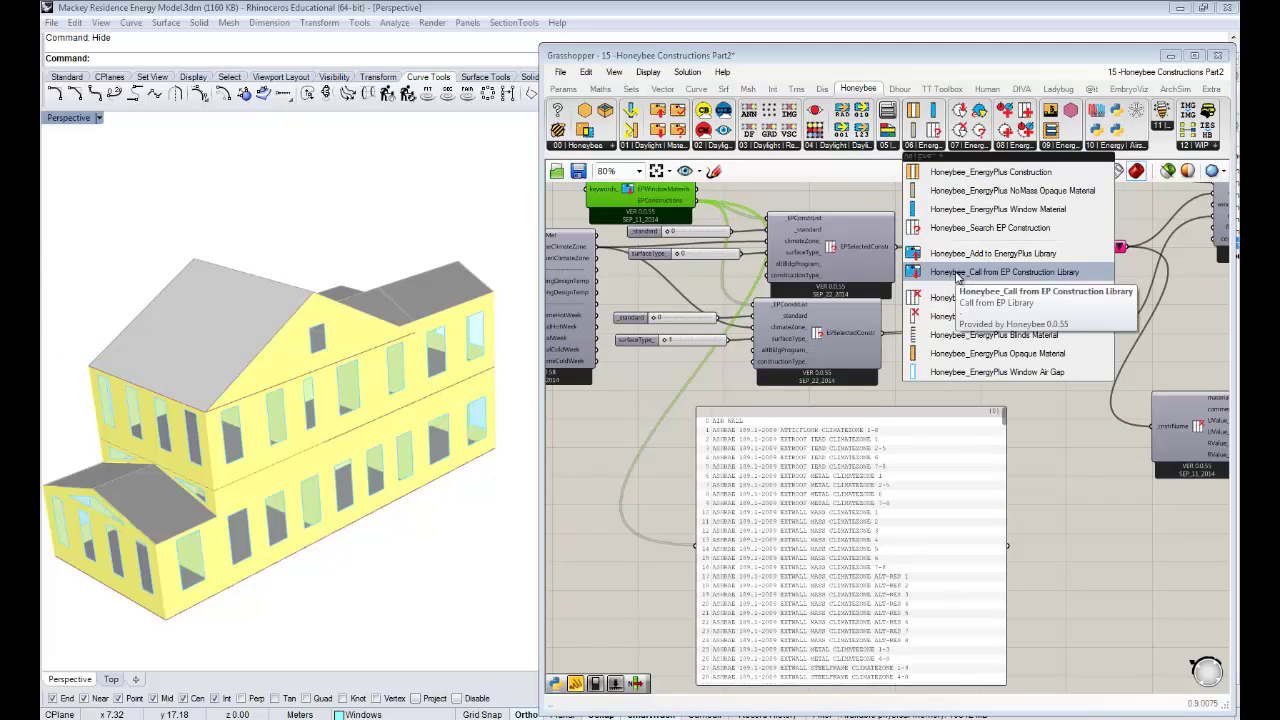
{"action": "left_click_drag", "start_coordinate": [958, 277], "coordinate": [641, 515]}
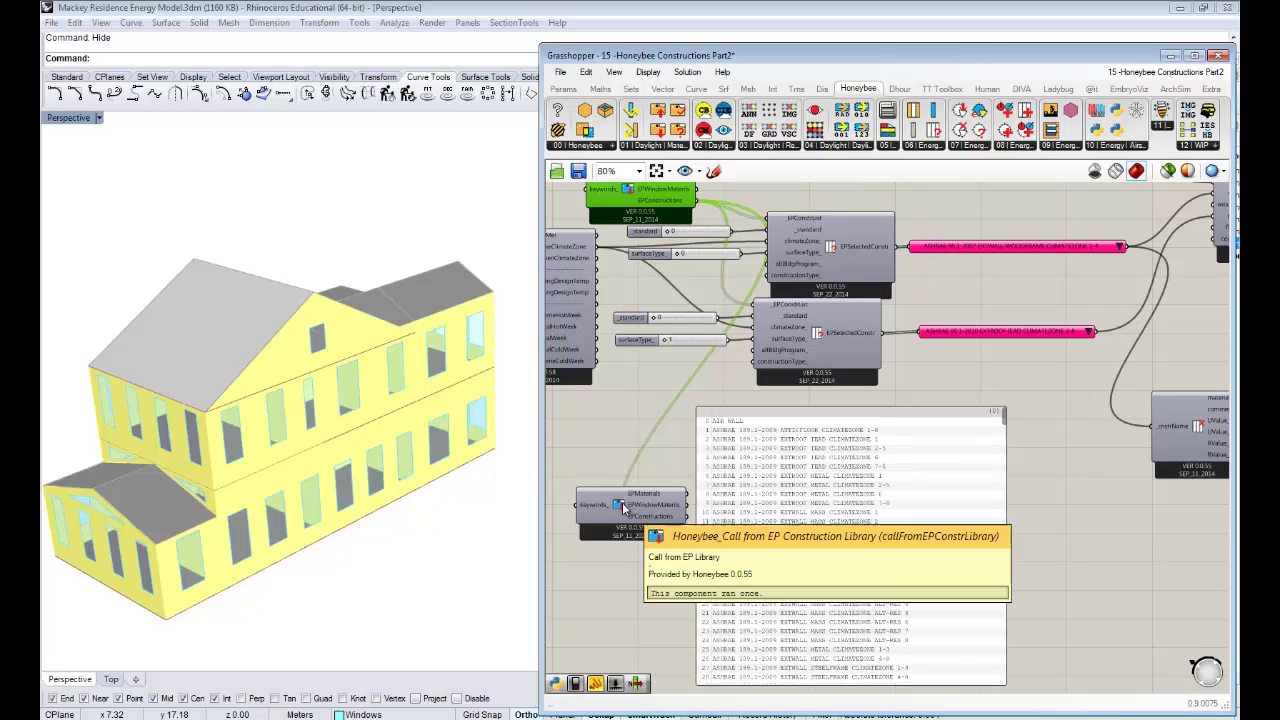
Step: Move the construction list panel away from the new library component and feed it from that component's EPConstructions output
{"action": "right_click_drag", "start_coordinate": [790, 529], "coordinate": [888, 440]}
{"action": "left_click_drag", "start_coordinate": [888, 440], "coordinate": [948, 440]}
{"action": "scroll", "coordinate": [882, 460], "scroll_direction": "up", "scroll_amount": 2}
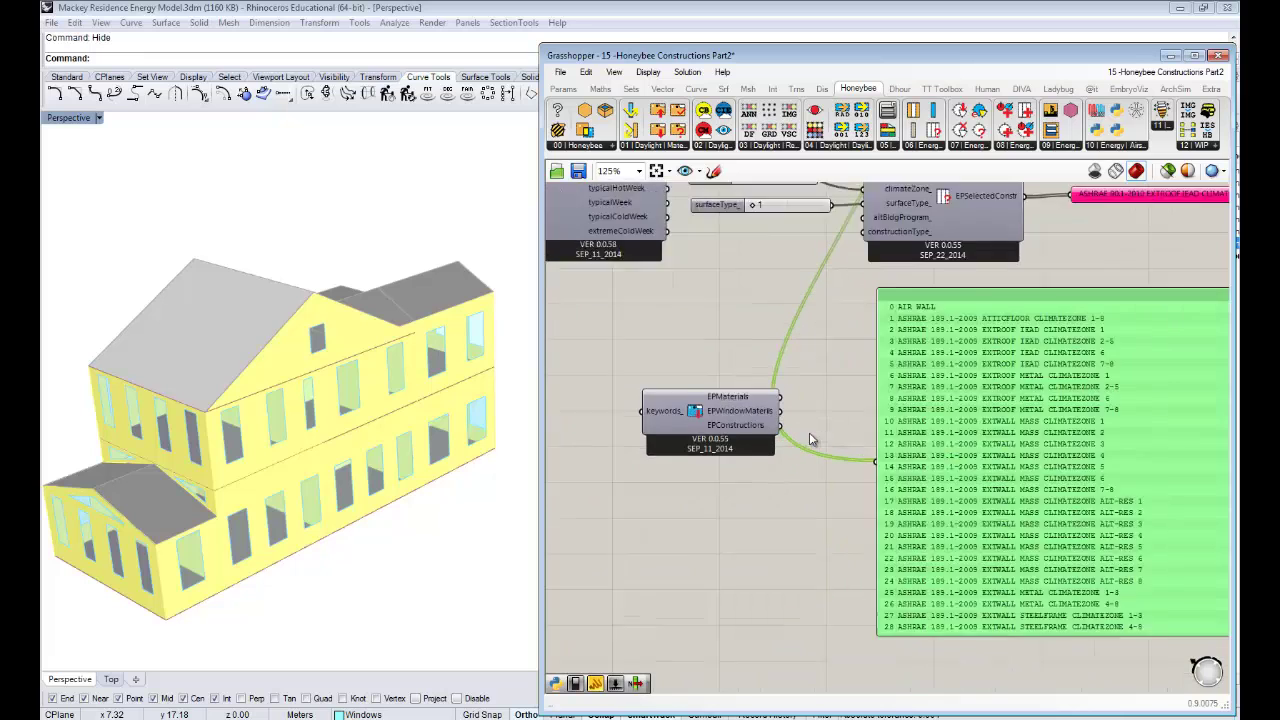
{"action": "right_click_drag", "start_coordinate": [908, 464], "coordinate": [814, 454]}
{"action": "right_click_drag", "start_coordinate": [924, 437], "coordinate": [900, 441]}
{"action": "left_click_drag", "start_coordinate": [900, 447], "coordinate": [895, 446]}
{"action": "left_click", "coordinate": [697, 384]}
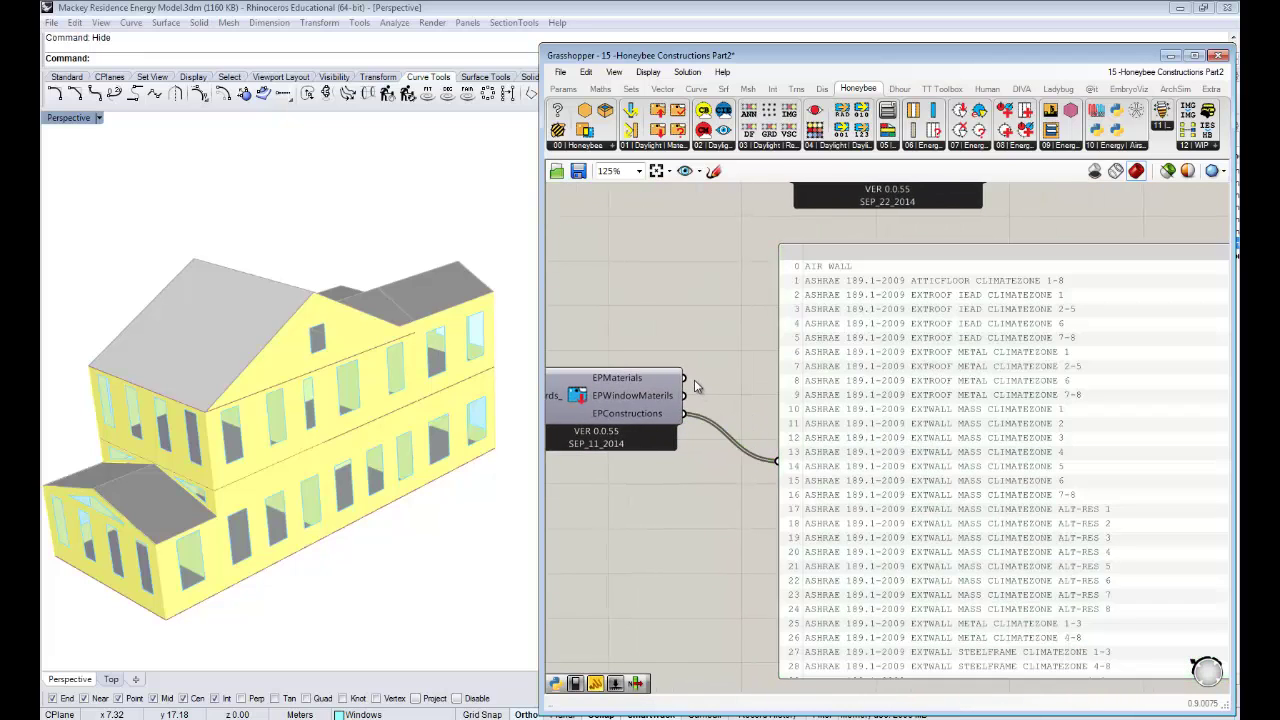
Step: Replace the list panel's input with the new library component's EPMaterials output and adjust the panel
{"action": "left_click_drag", "start_coordinate": [687, 379], "coordinate": [788, 456]}
{"action": "right_click_drag", "start_coordinate": [933, 454], "coordinate": [797, 416]}
{"action": "left_click_drag", "start_coordinate": [1001, 336], "coordinate": [972, 316]}
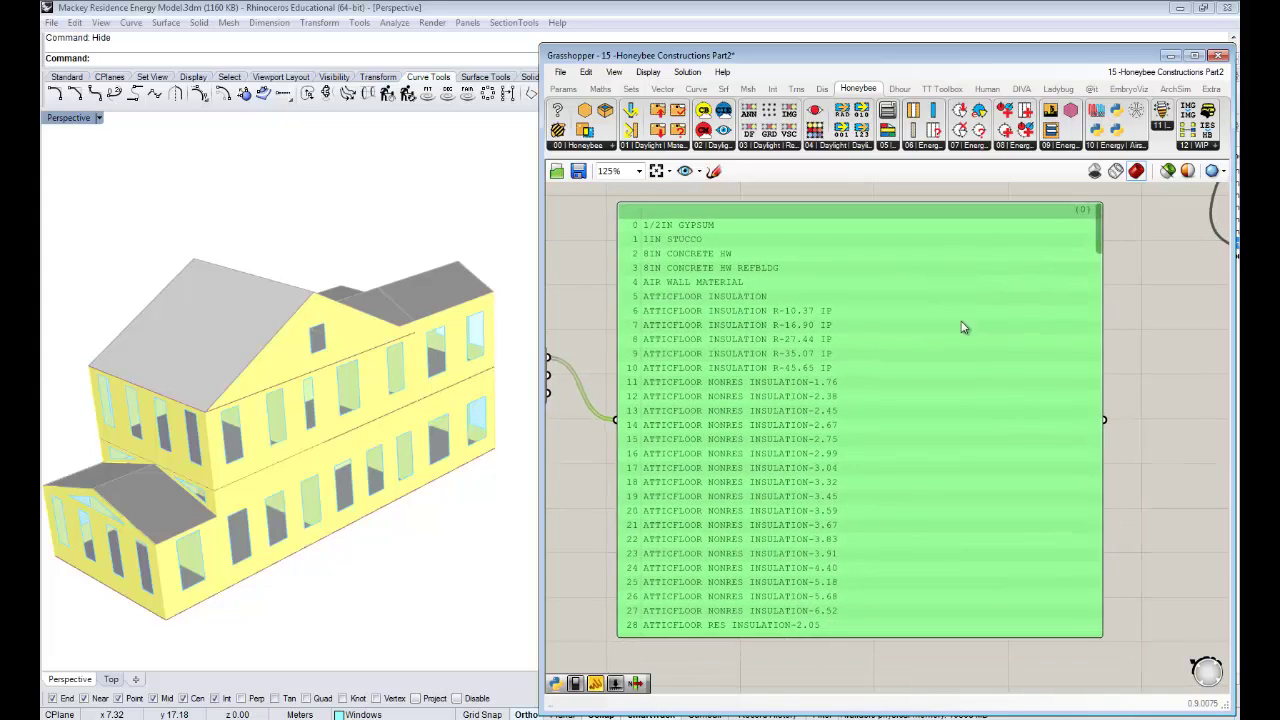
{"action": "right_click_drag", "start_coordinate": [871, 267], "coordinate": [944, 282]}
{"action": "left_click", "coordinate": [678, 250]}
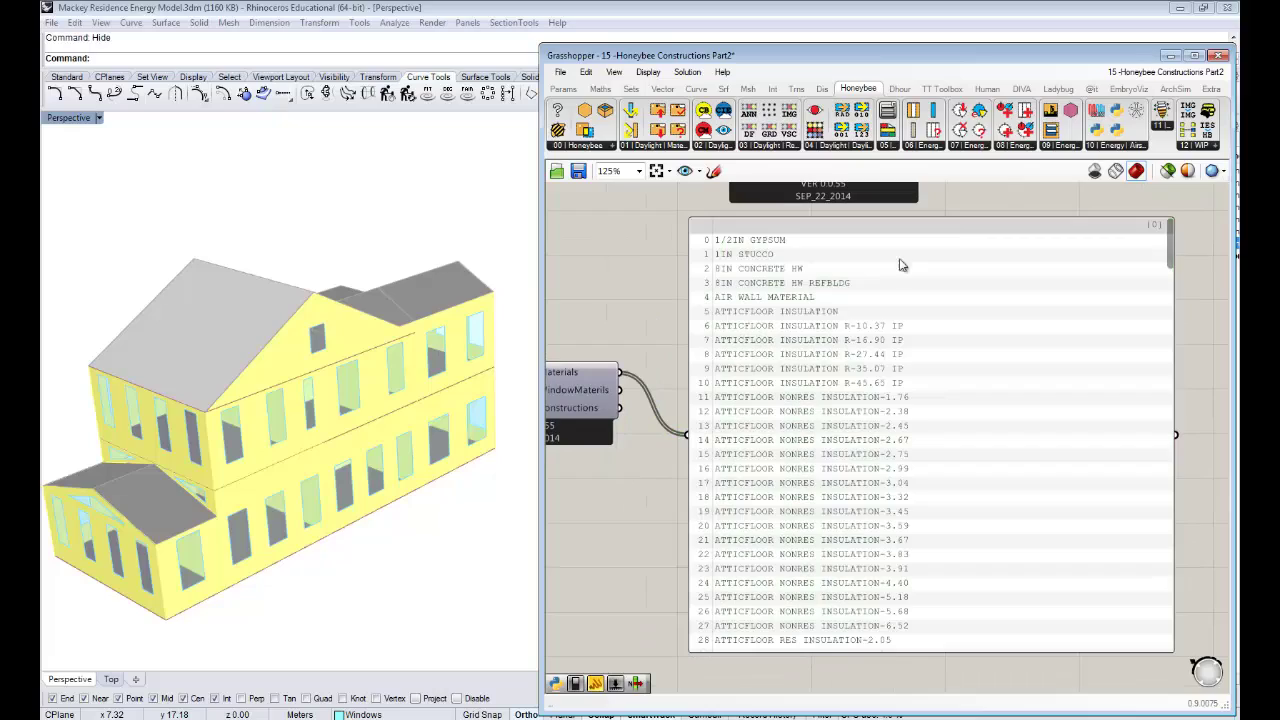
Step: Look through the library's EnergyPlus materials list to its end and return to the start
{"action": "left_click_drag", "start_coordinate": [1173, 255], "coordinate": [1094, 672]}
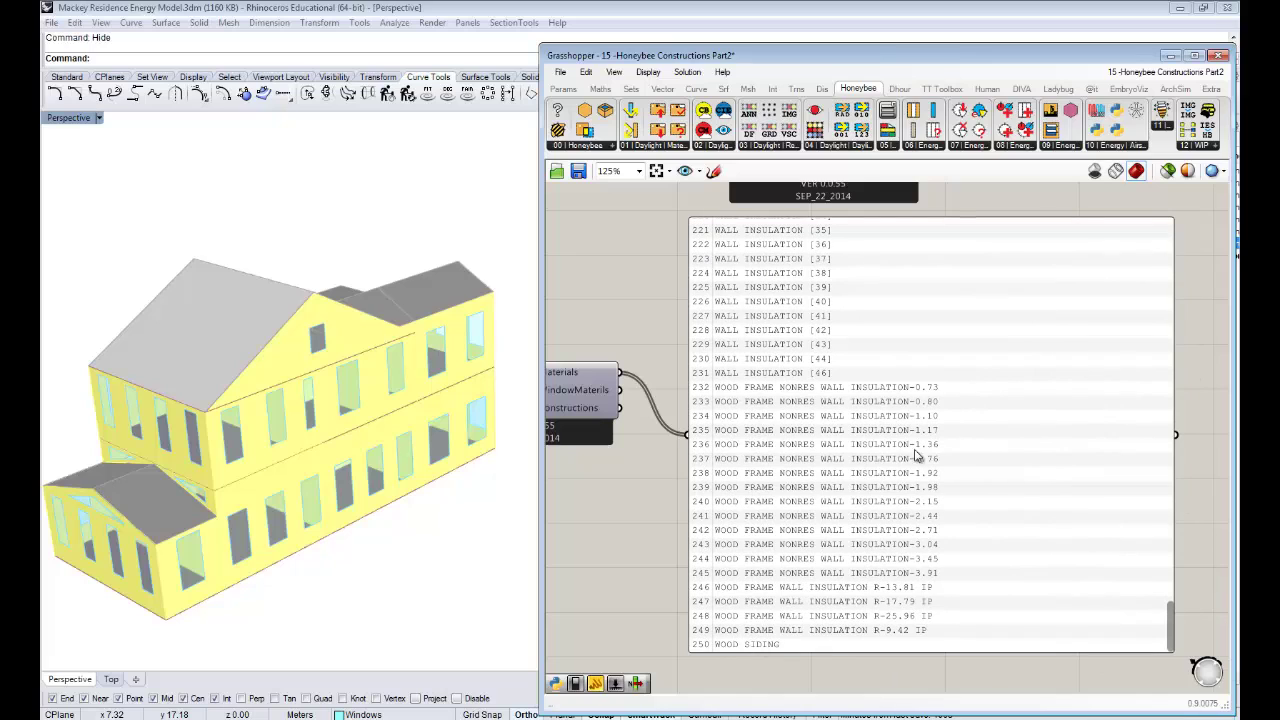
{"action": "left_click_drag", "start_coordinate": [1172, 614], "coordinate": [1176, 222]}
{"action": "scroll", "coordinate": [1140, 398], "scroll_direction": "down", "scroll_amount": 1}
Step: Nudge the comments panel and the Decompose EP Construction component to tidy their layout beneath the materials panel
{"action": "right_click_drag", "start_coordinate": [1064, 410], "coordinate": [769, 482]}
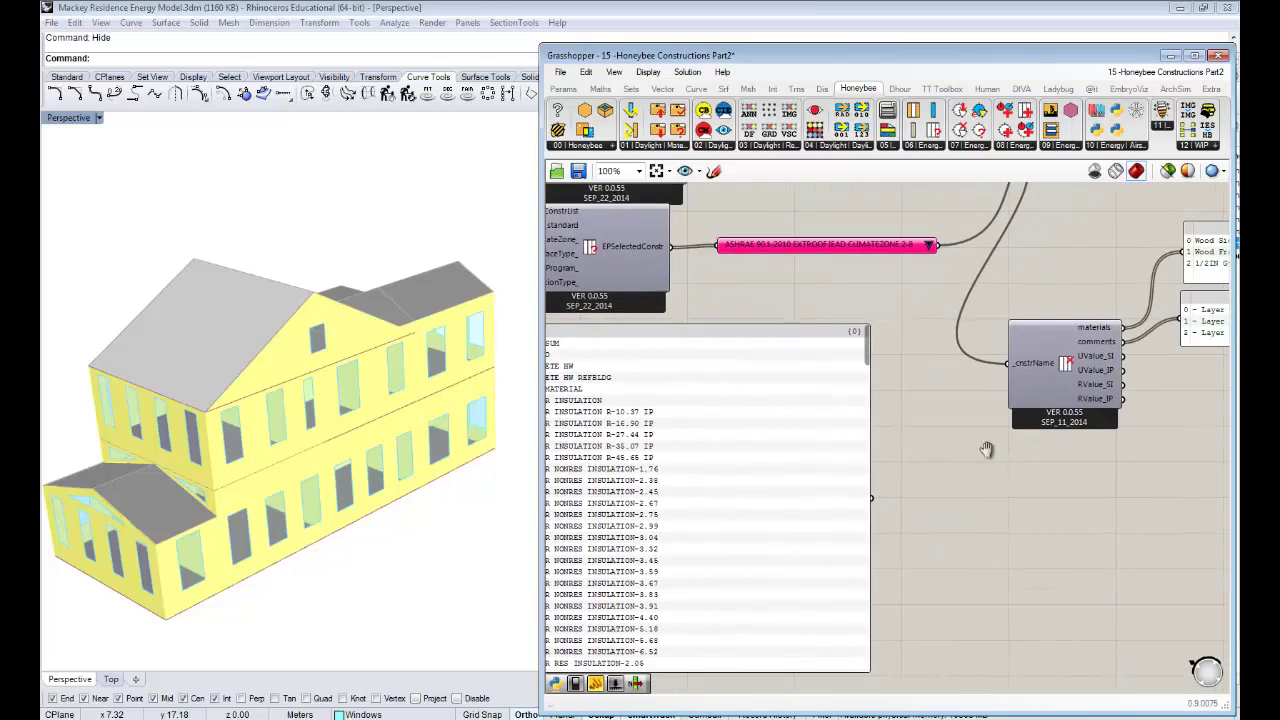
{"action": "right_click_drag", "start_coordinate": [988, 449], "coordinate": [772, 456]}
{"action": "scroll", "coordinate": [1087, 349], "scroll_direction": "up", "scroll_amount": 1}
{"action": "right_click_drag", "start_coordinate": [1188, 360], "coordinate": [1120, 392]}
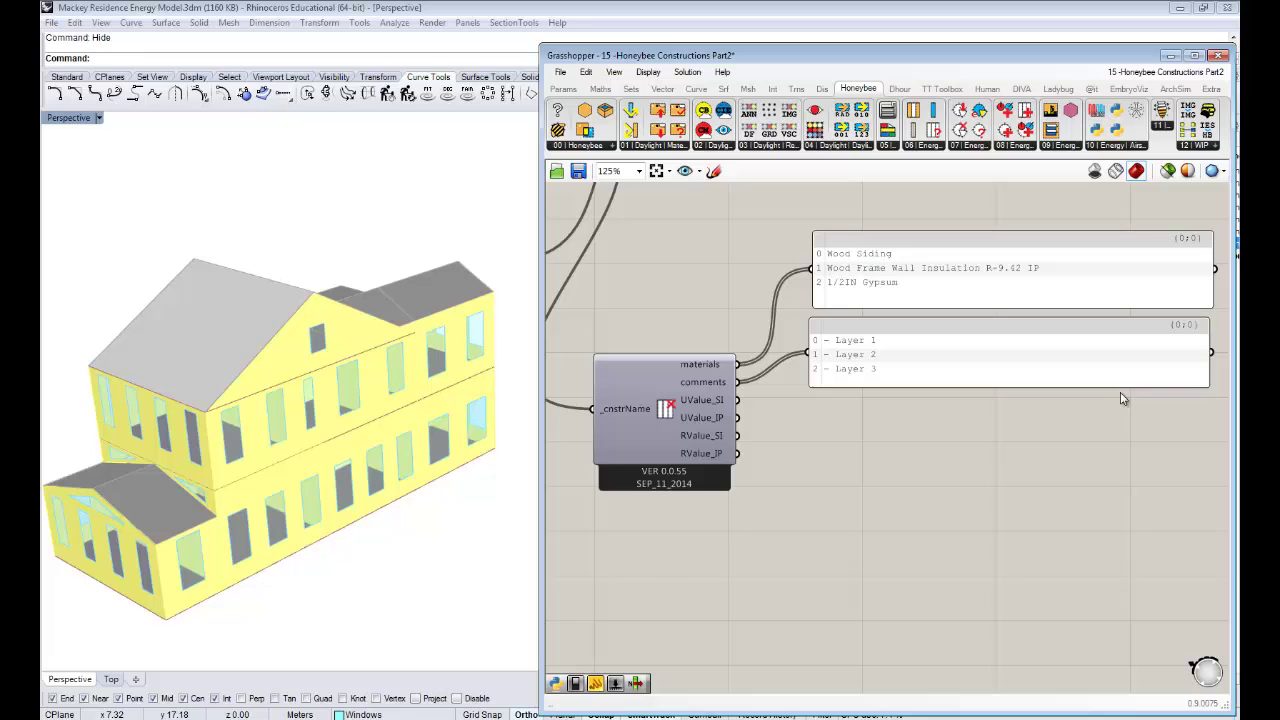
{"action": "right_click_drag", "start_coordinate": [836, 428], "coordinate": [745, 423]}
{"action": "scroll", "coordinate": [876, 468], "scroll_direction": "down", "scroll_amount": 2}
{"action": "scroll", "coordinate": [700, 297], "scroll_direction": "up", "scroll_amount": 2}
{"action": "right_click_drag", "start_coordinate": [943, 470], "coordinate": [849, 446]}
{"action": "left_click", "coordinate": [855, 451]}
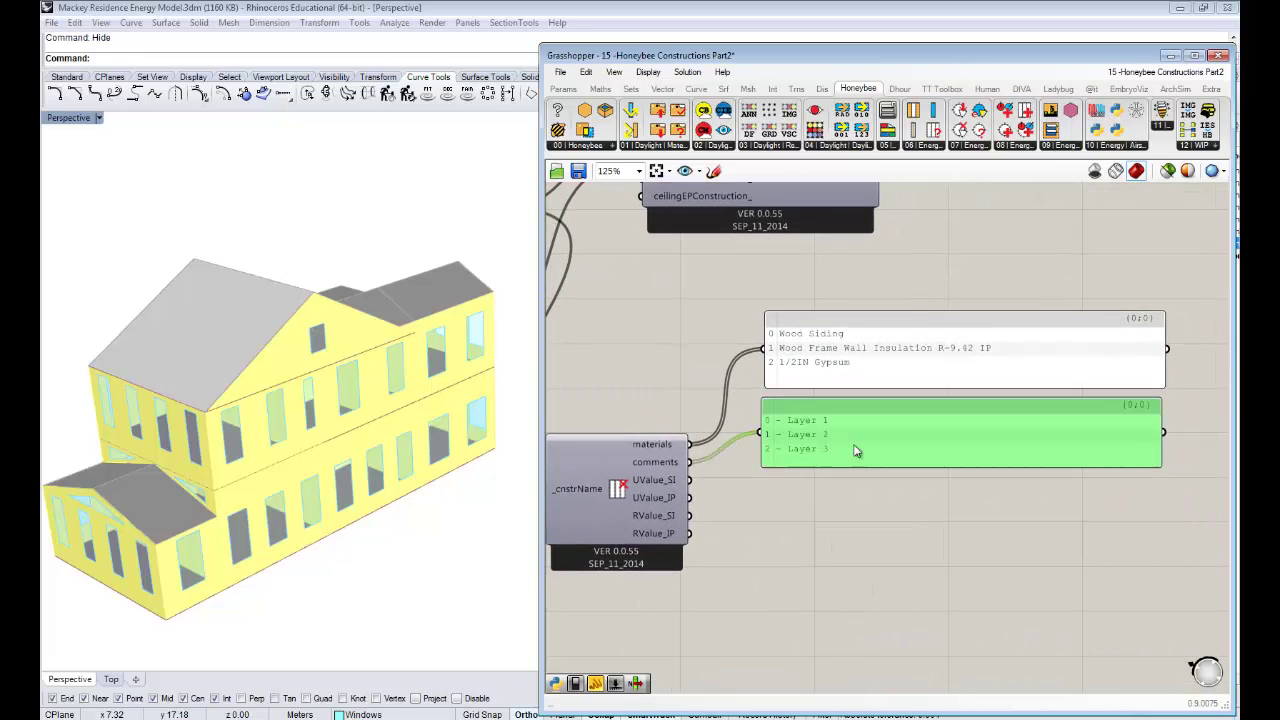
{"action": "left_click_drag", "start_coordinate": [855, 451], "coordinate": [872, 451]}
{"action": "left_click_drag", "start_coordinate": [615, 484], "coordinate": [618, 481]}
{"action": "left_click", "coordinate": [835, 458]}
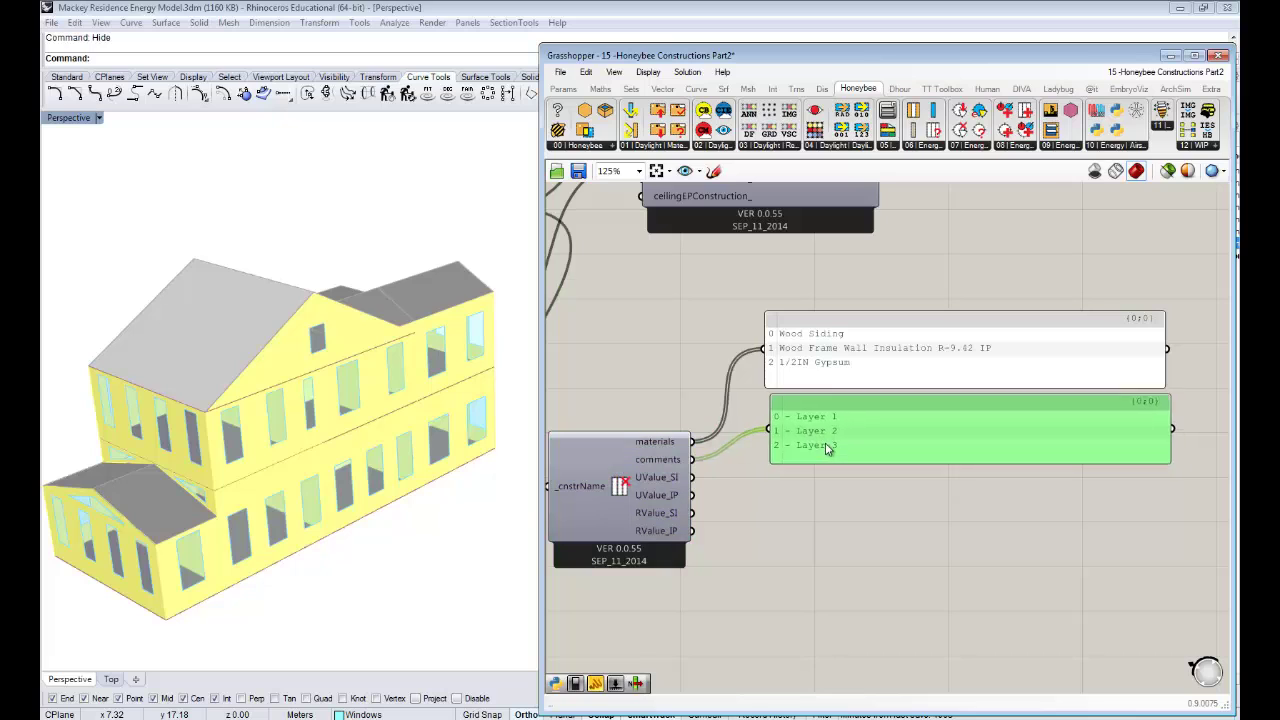
Step: Duplicate the comments panel beneath itself, connect the UValue_SI output to the copy, and align it with the panels above
{"action": "right_click_drag", "start_coordinate": [858, 488], "coordinate": [926, 444]}
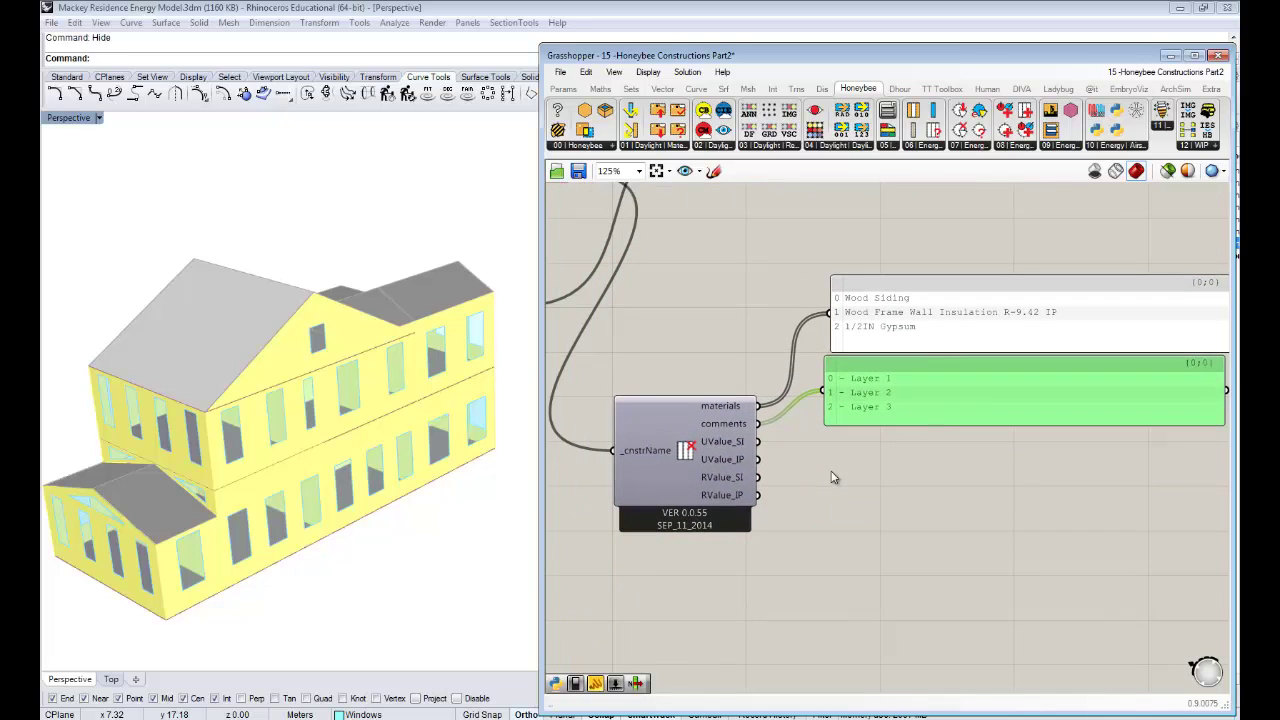
{"action": "key", "text": "ctrl+c"}
{"action": "key", "text": "ctrl+v"}
{"action": "left_click_drag", "start_coordinate": [934, 414], "coordinate": [925, 496]}
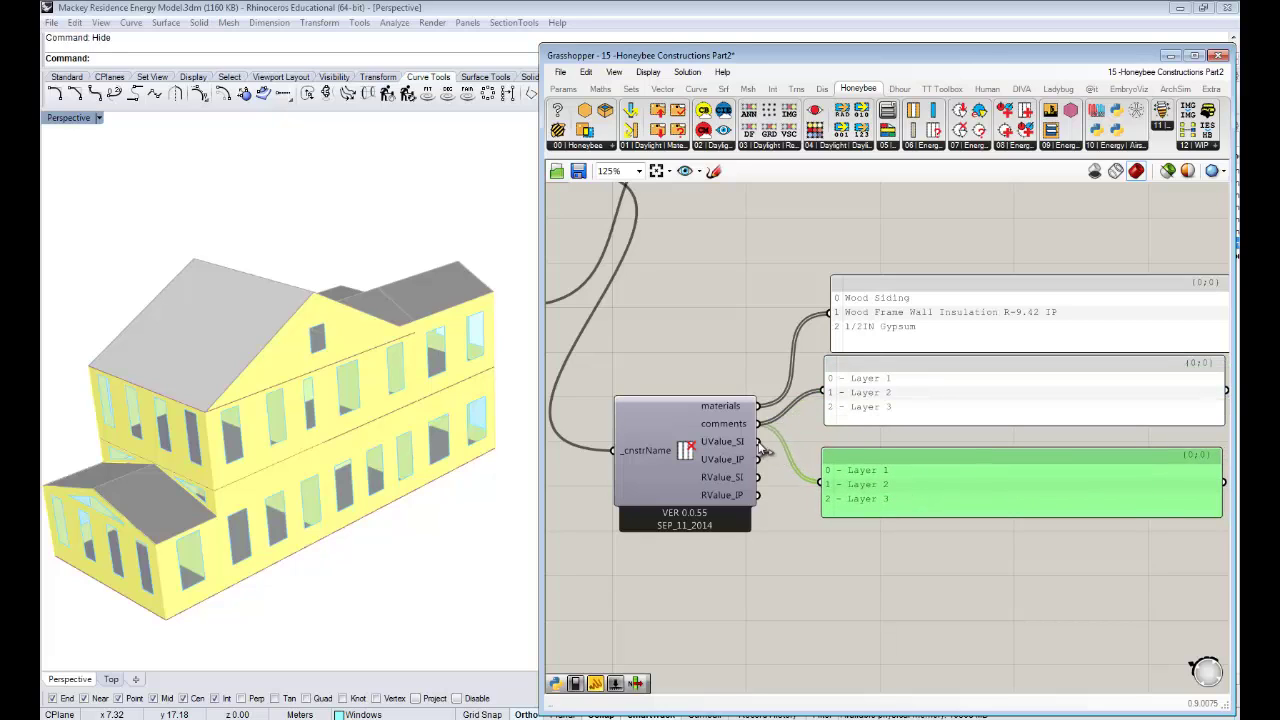
{"action": "left_click_drag", "start_coordinate": [760, 442], "coordinate": [822, 483]}
{"action": "right_click_drag", "start_coordinate": [862, 501], "coordinate": [846, 488]}
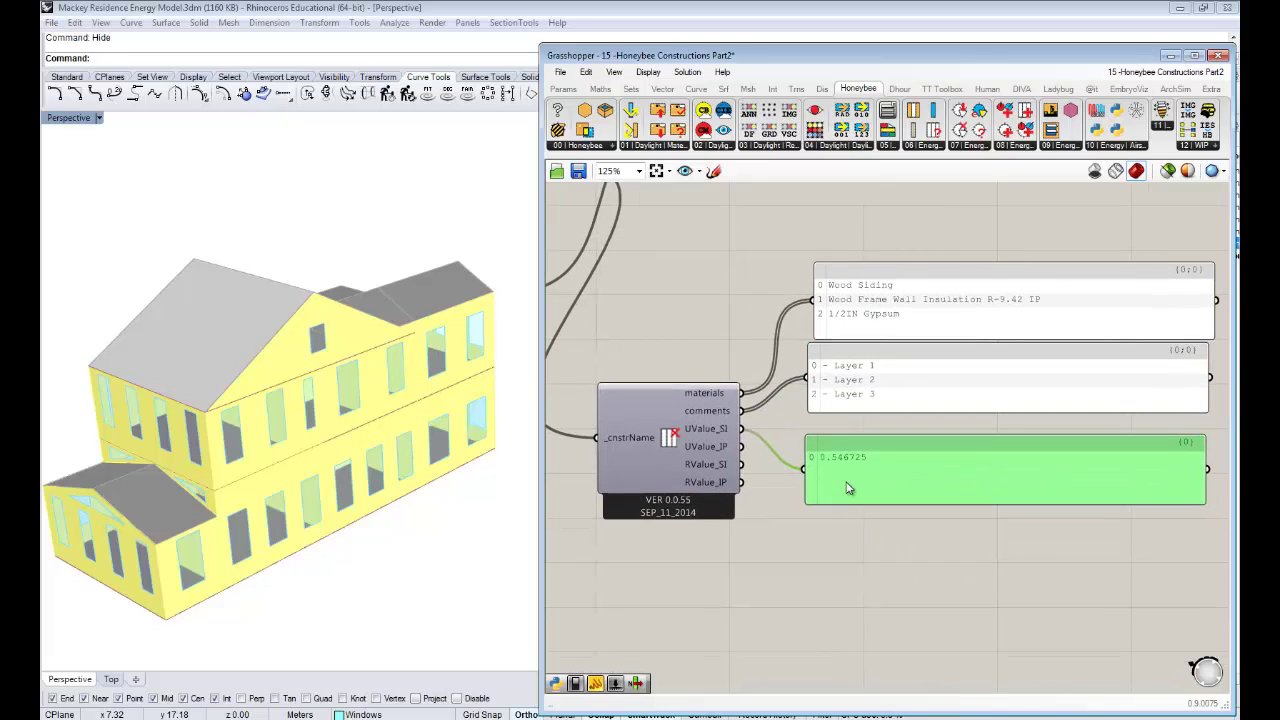
{"action": "left_click_drag", "start_coordinate": [847, 488], "coordinate": [850, 468]}
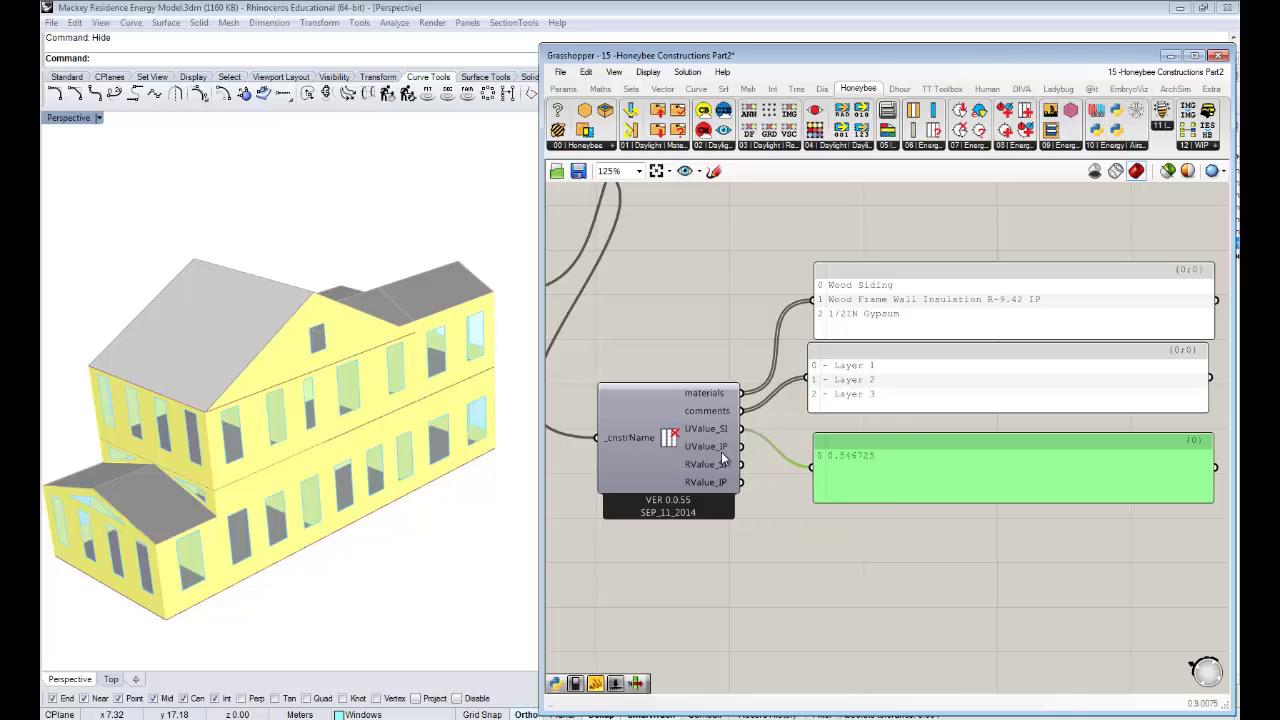
Step: Show the UValue_IP output and then the RValue_IP output in the lowest panel, and shorten that panel
{"action": "left_click_drag", "start_coordinate": [744, 450], "coordinate": [811, 467]}
{"action": "left_click_drag", "start_coordinate": [931, 455], "coordinate": [931, 451]}
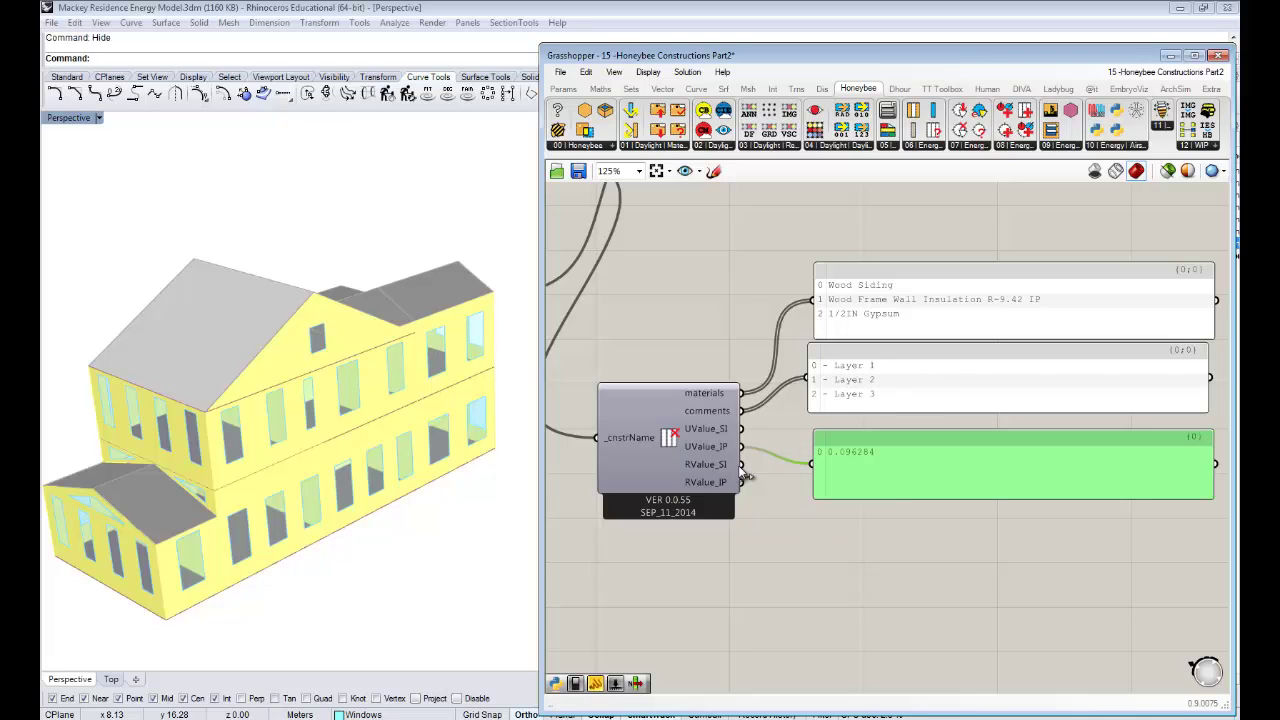
{"action": "left_click_drag", "start_coordinate": [741, 482], "coordinate": [801, 471]}
{"action": "scroll", "coordinate": [878, 485], "scroll_direction": "up", "scroll_amount": 4}
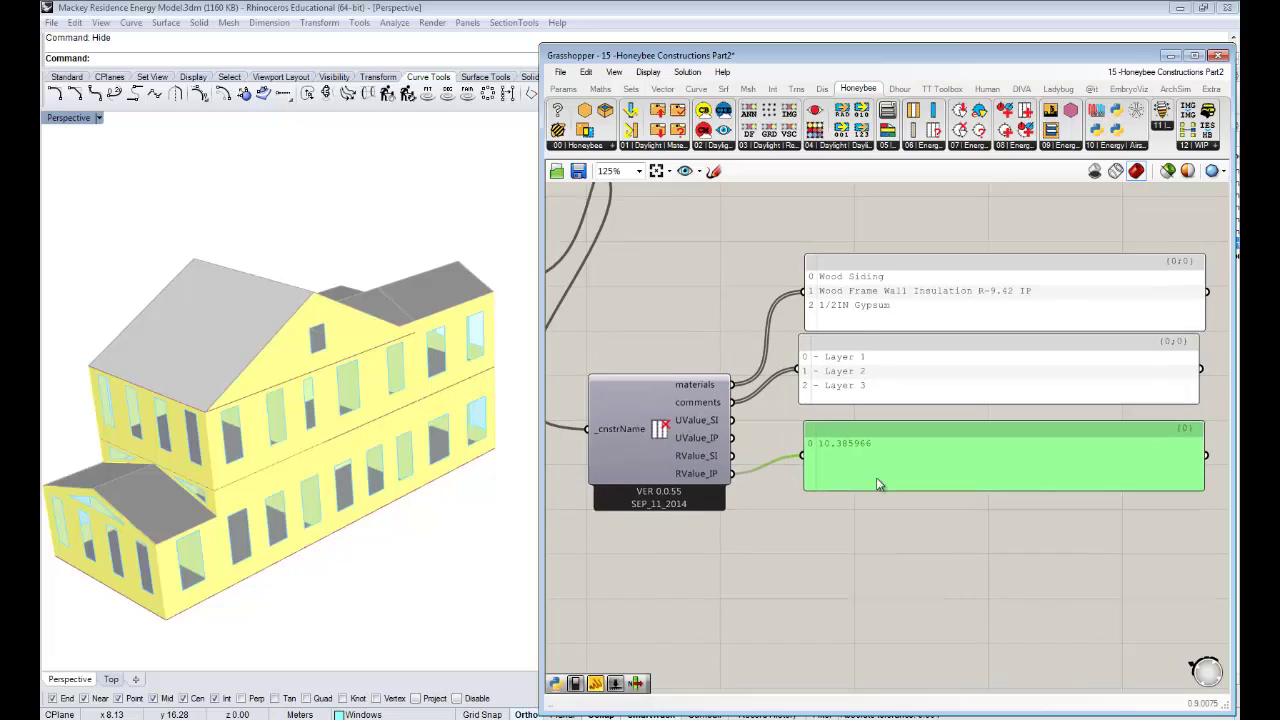
{"action": "scroll", "coordinate": [855, 450], "scroll_direction": "down", "scroll_amount": 4}
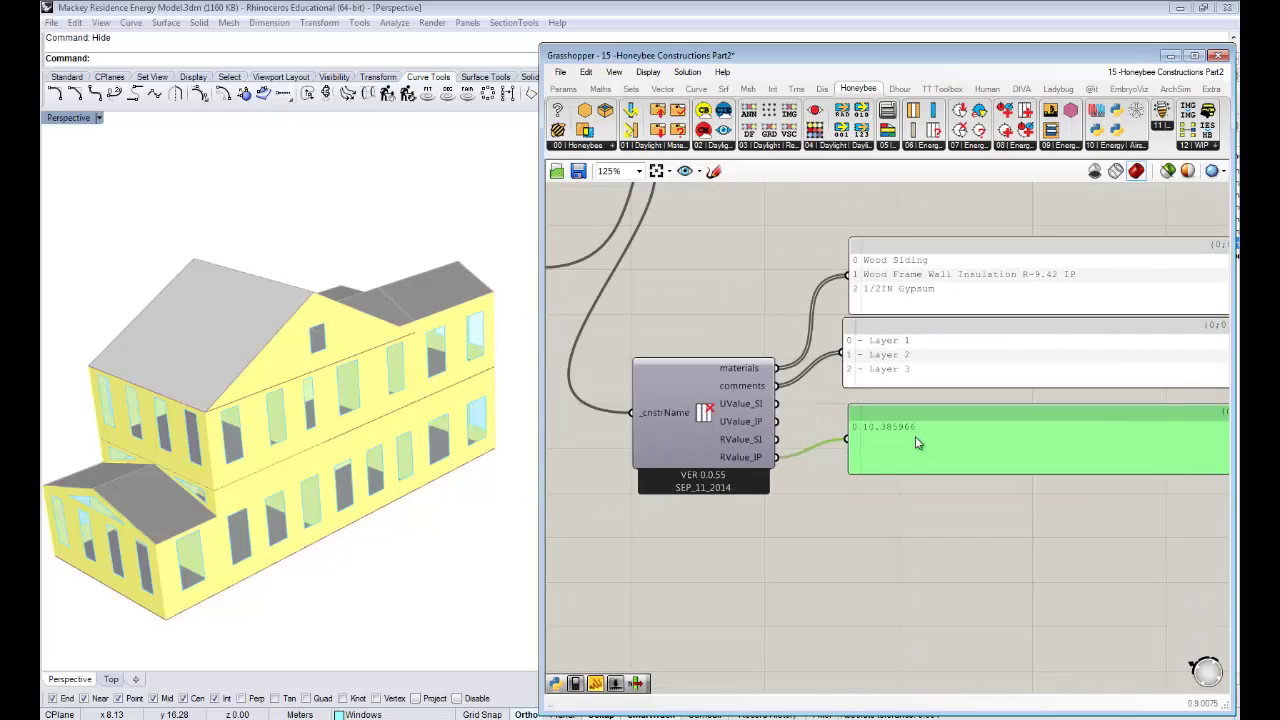
{"action": "left_click_drag", "start_coordinate": [896, 474], "coordinate": [899, 451]}
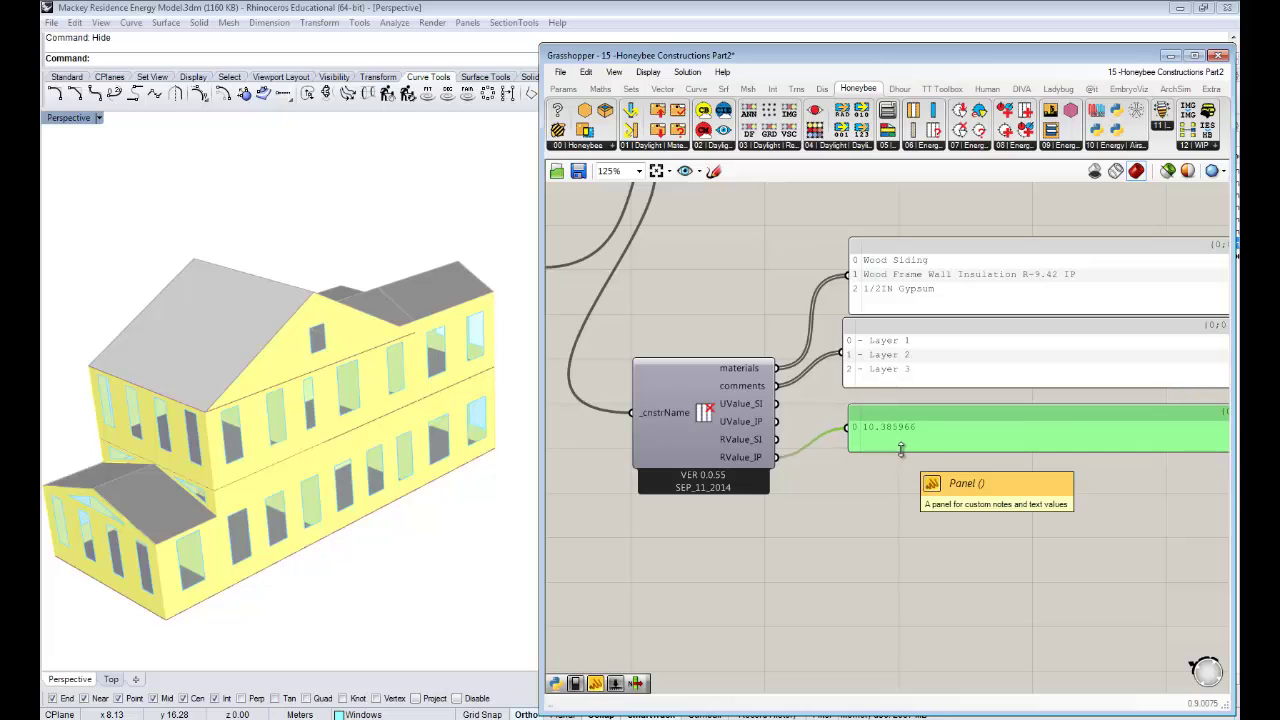
{"action": "right_click_drag", "start_coordinate": [976, 524], "coordinate": [928, 505]}
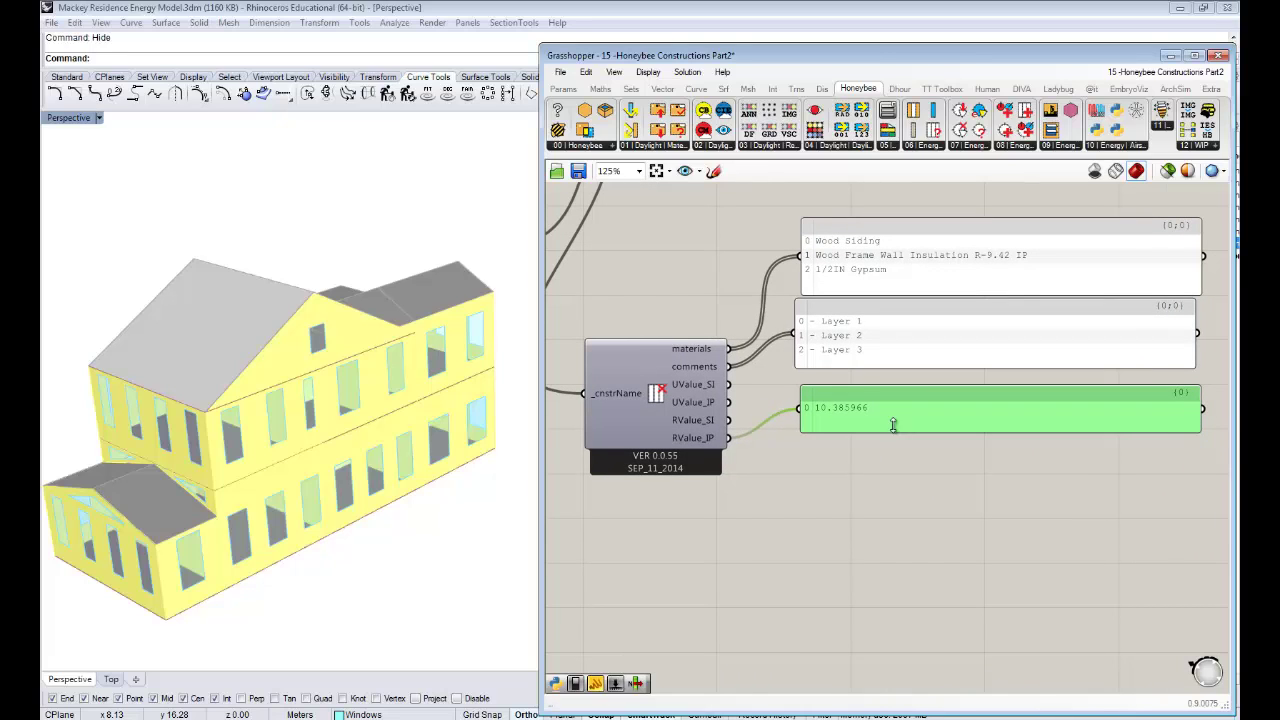
Step: Narrow the RValue_IP panel and line up the three output panels beside the Decompose EP Construction component
{"action": "left_click_drag", "start_coordinate": [893, 425], "coordinate": [894, 442]}
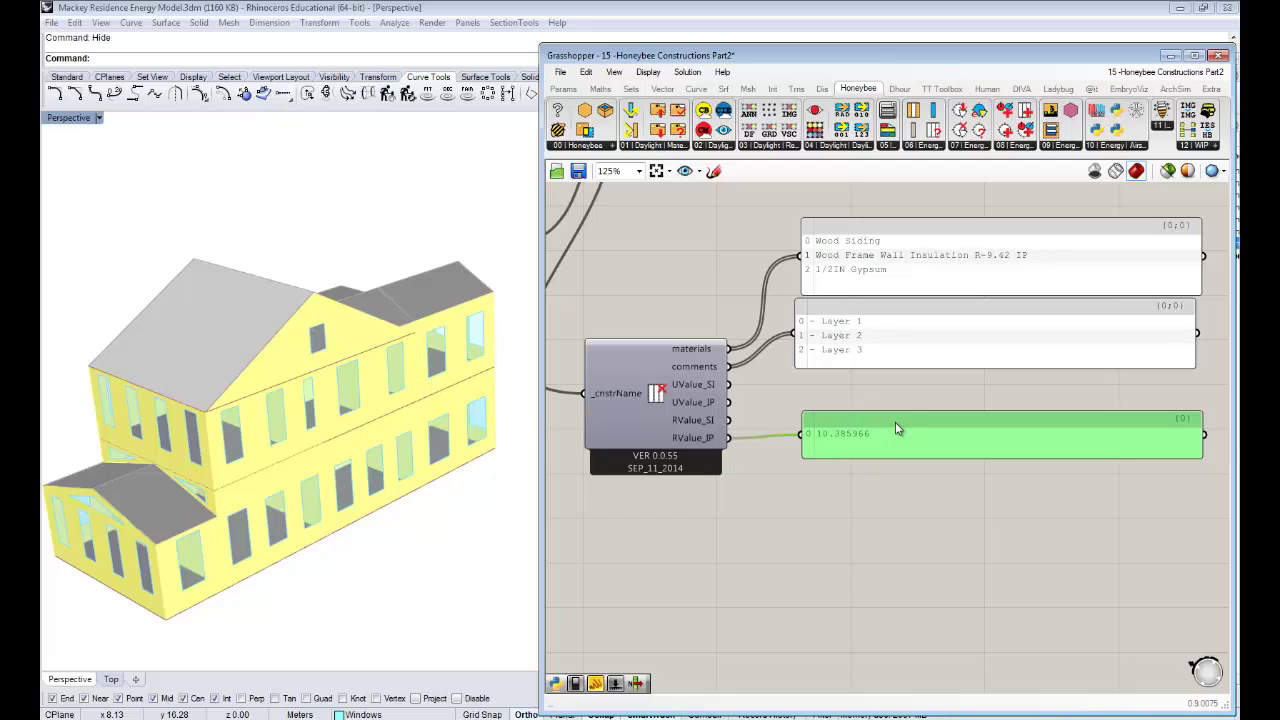
{"action": "left_click_drag", "start_coordinate": [895, 420], "coordinate": [882, 434]}
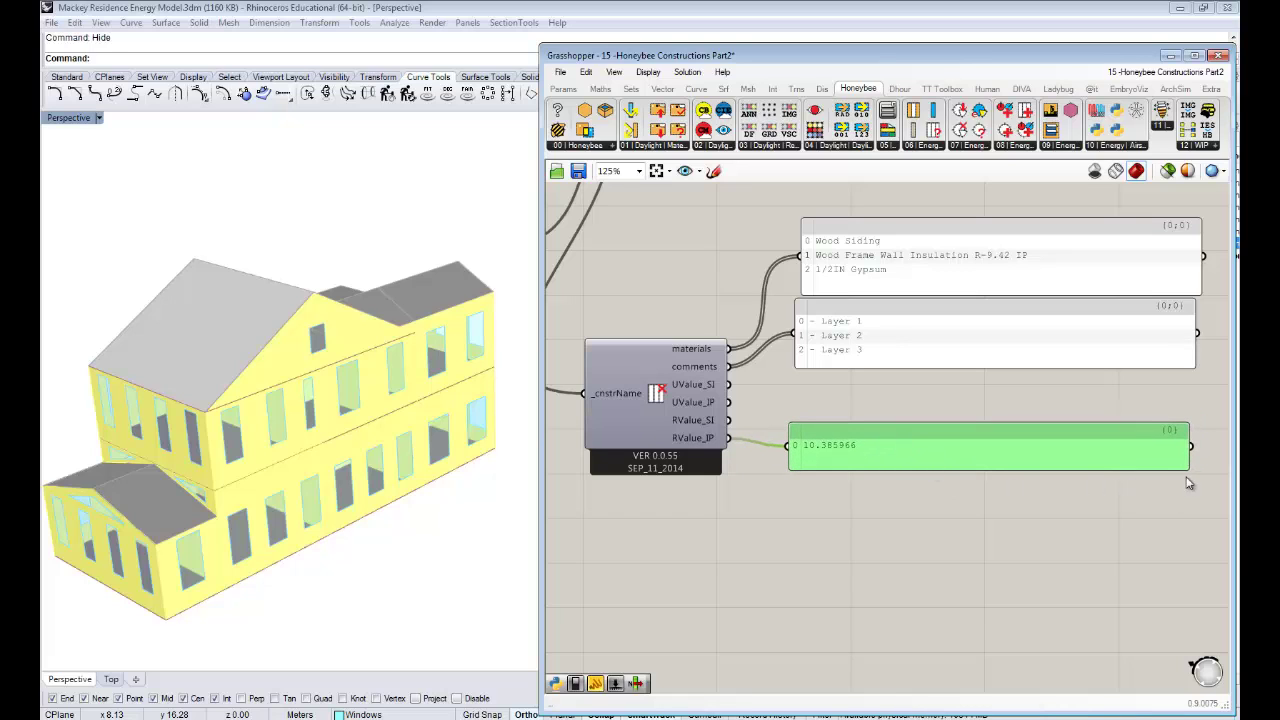
{"action": "left_click_drag", "start_coordinate": [1190, 470], "coordinate": [1037, 465]}
{"action": "scroll", "coordinate": [795, 372], "scroll_direction": "down", "scroll_amount": 4}
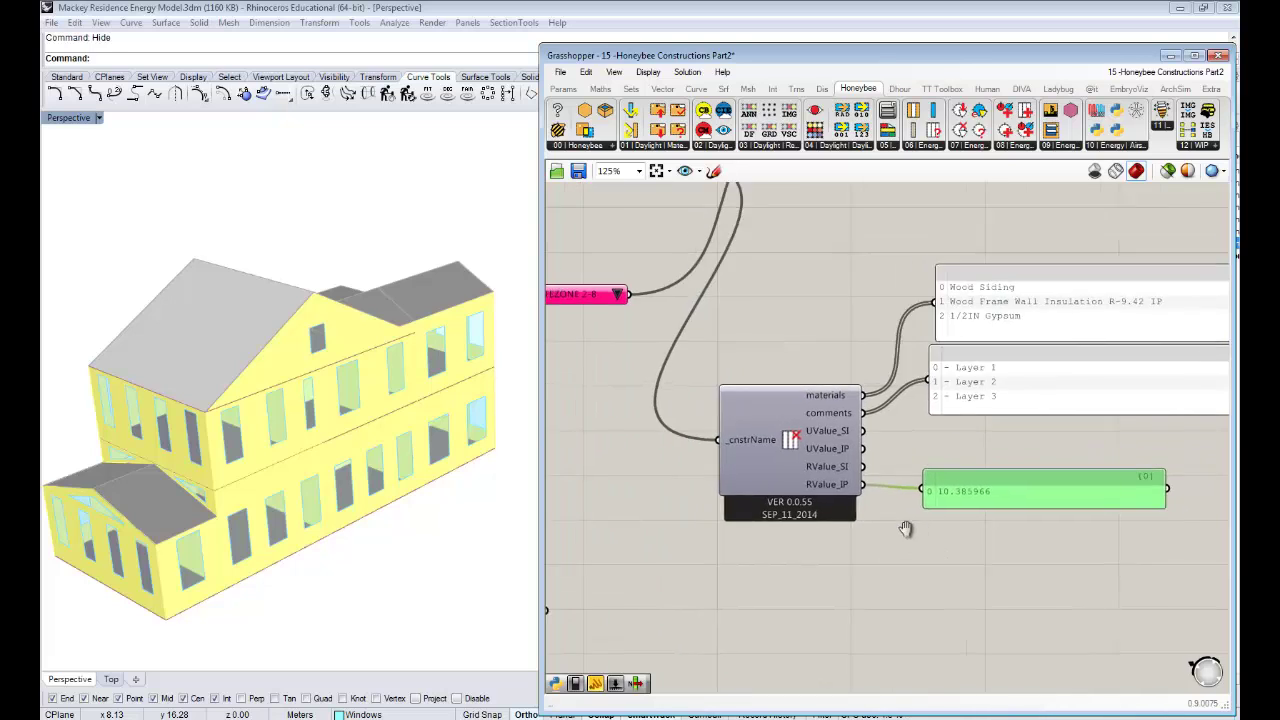
{"action": "scroll", "coordinate": [795, 372], "scroll_direction": "up", "scroll_amount": 4}
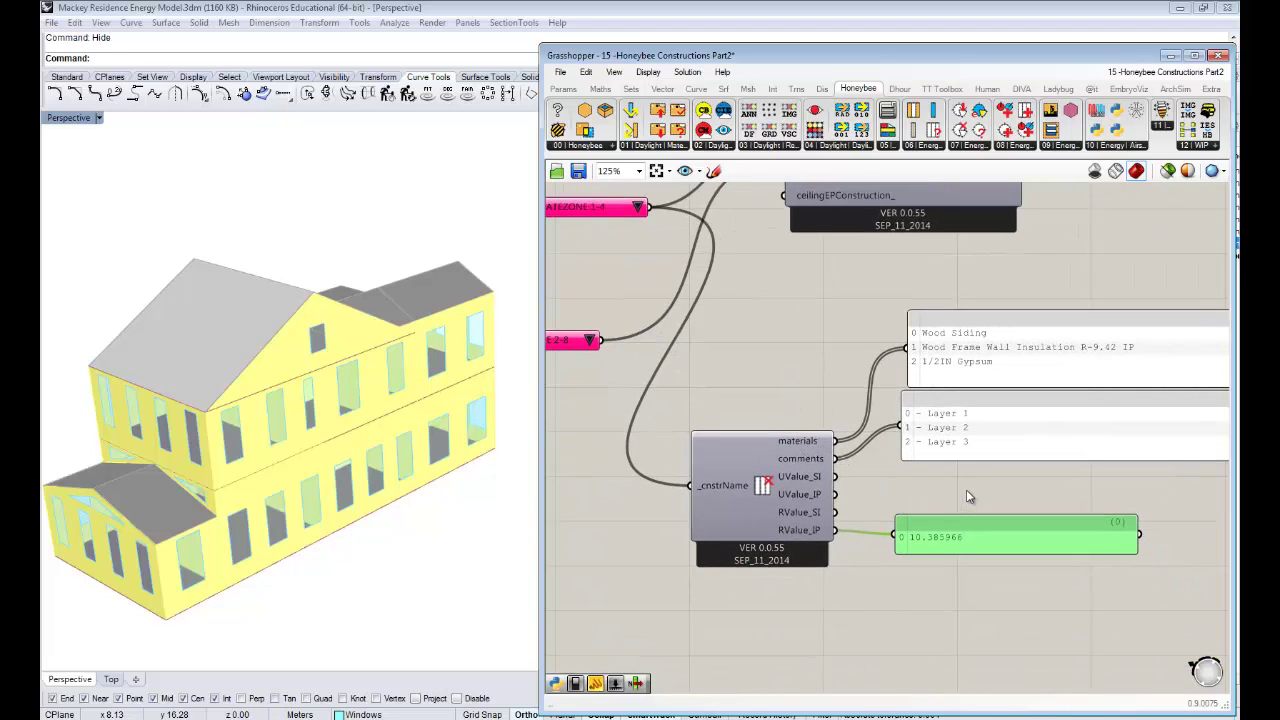
{"action": "right_click_drag", "start_coordinate": [966, 489], "coordinate": [987, 507]}
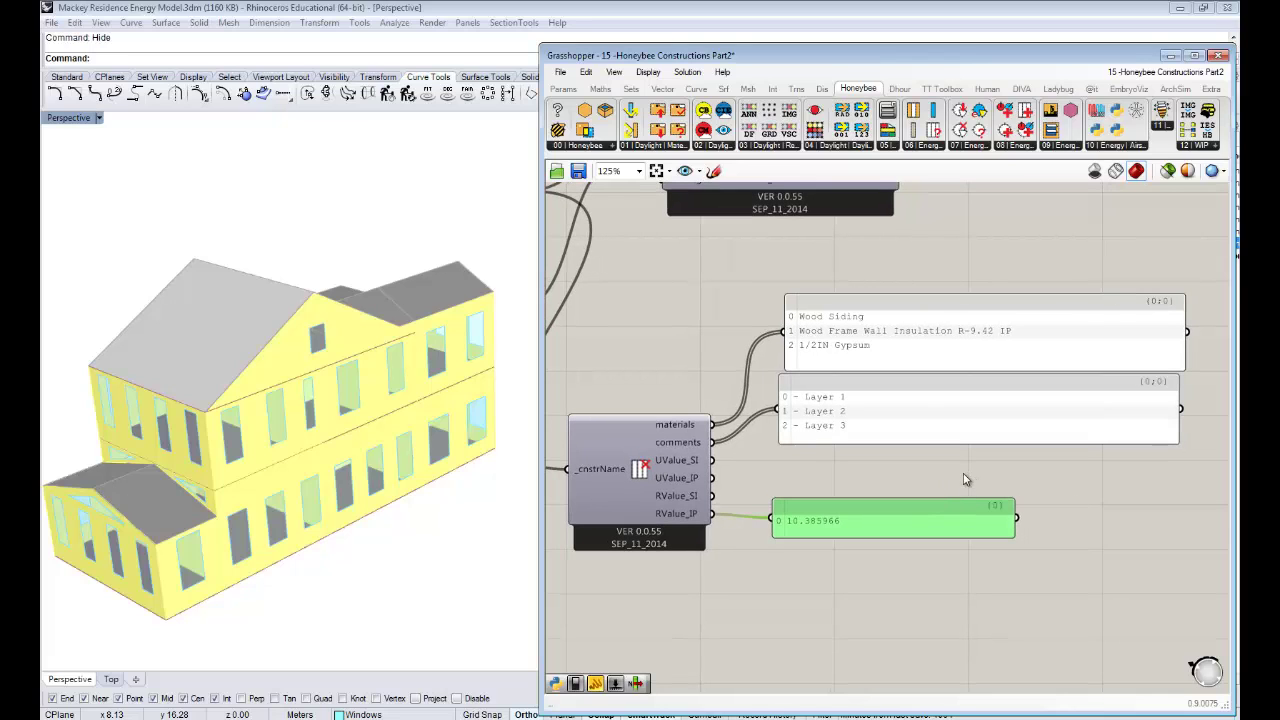
{"action": "left_click", "coordinate": [810, 459]}
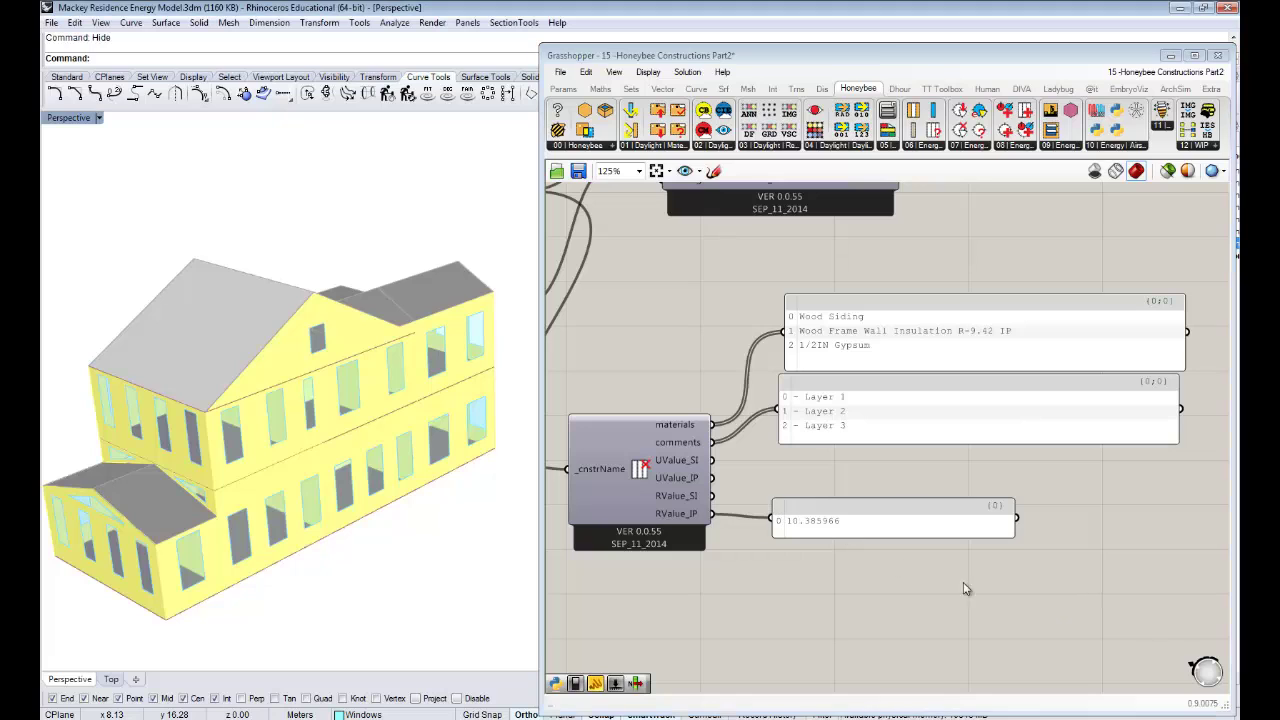
{"action": "right_click_drag", "start_coordinate": [683, 550], "coordinate": [739, 550]}
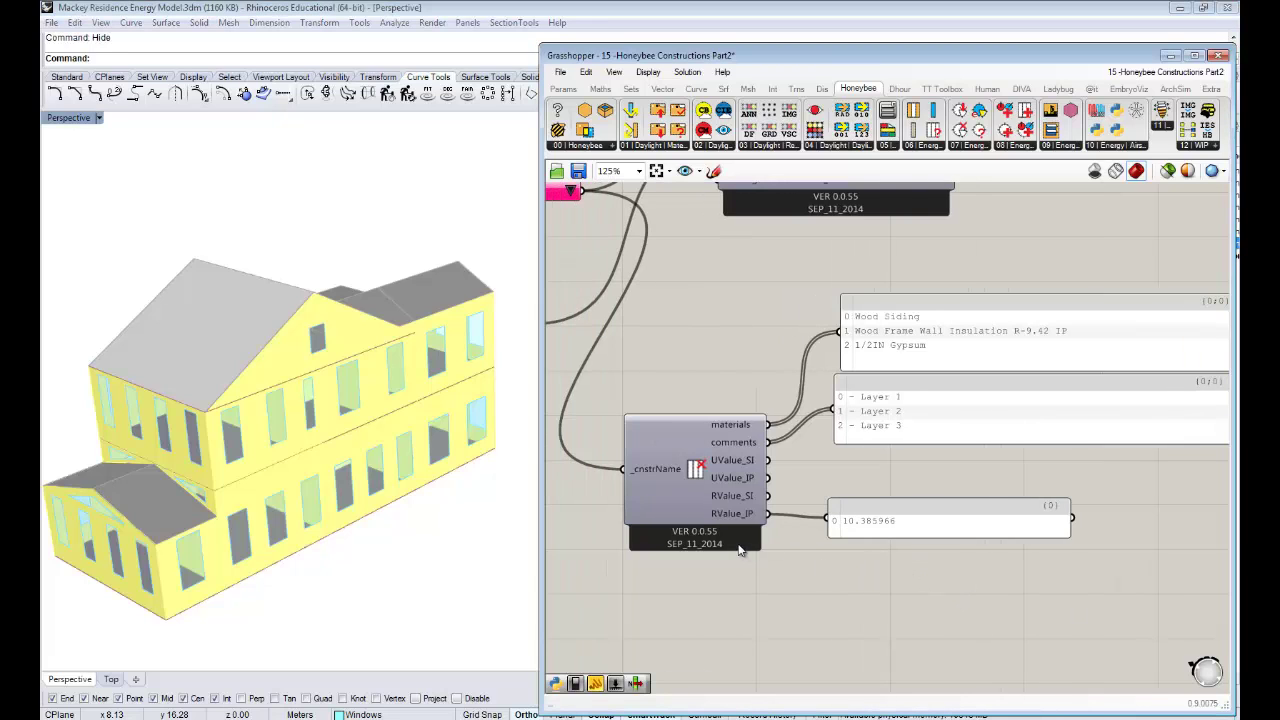
{"action": "left_click_drag", "start_coordinate": [960, 477], "coordinate": [845, 369]}
{"action": "left_click", "coordinate": [854, 334]}
Step: Look back over the EnergyPlus materials list beside the Decompose EP Construction component
{"action": "scroll", "coordinate": [845, 369], "scroll_direction": "down", "scroll_amount": 2}
{"action": "right_click_drag", "start_coordinate": [789, 505], "coordinate": [1056, 492]}
{"action": "scroll", "coordinate": [932, 487], "scroll_direction": "down", "scroll_amount": 1}
{"action": "right_click_drag", "start_coordinate": [1009, 426], "coordinate": [997, 376]}
{"action": "scroll", "coordinate": [1019, 359], "scroll_direction": "up", "scroll_amount": 3}
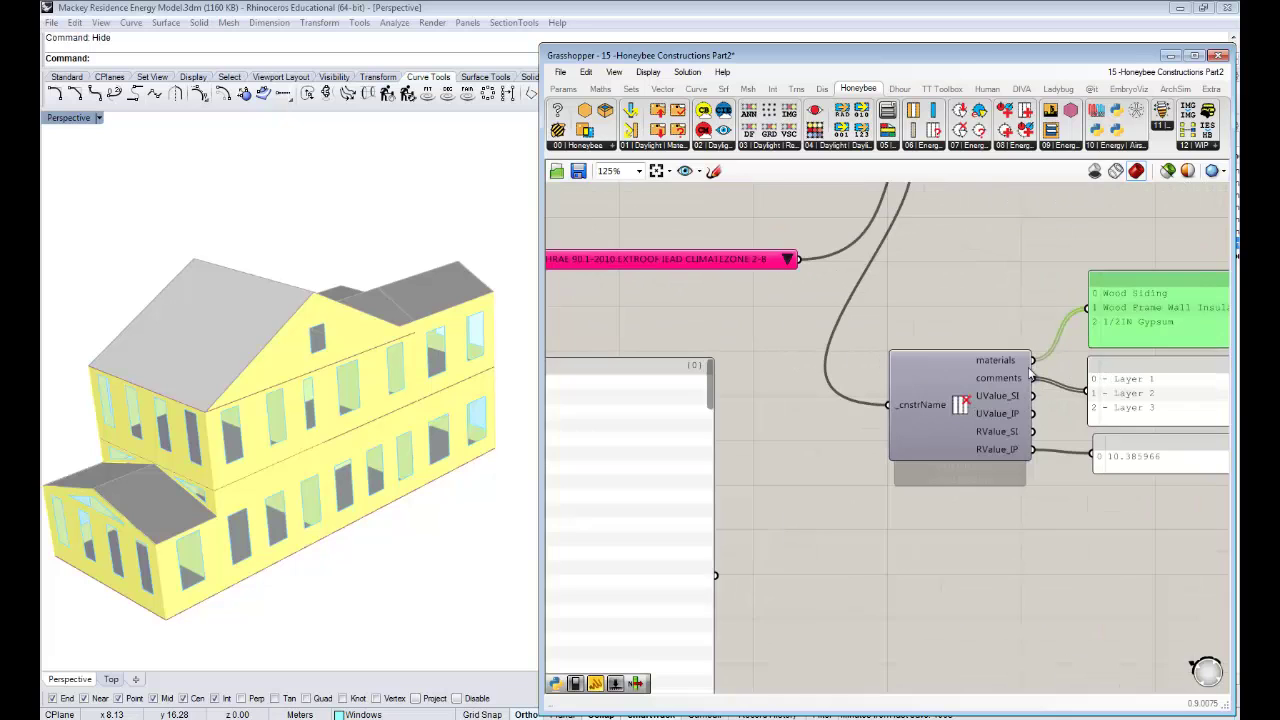
{"action": "right_click_drag", "start_coordinate": [1023, 448], "coordinate": [1011, 387]}
{"action": "scroll", "coordinate": [784, 465], "scroll_direction": "down", "scroll_amount": 3}
{"action": "right_click_drag", "start_coordinate": [602, 436], "coordinate": [769, 422]}
{"action": "scroll", "coordinate": [918, 420], "scroll_direction": "up", "scroll_amount": 2}
{"action": "right_click_drag", "start_coordinate": [922, 424], "coordinate": [797, 418]}
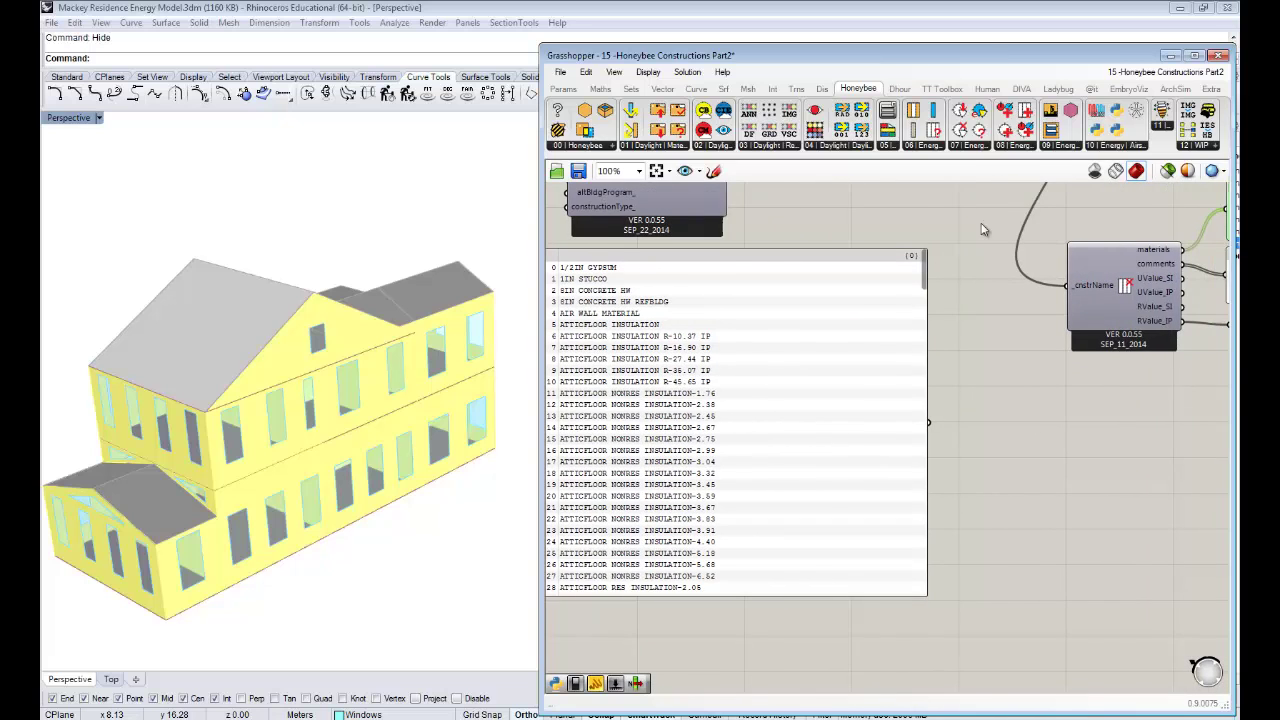
Step: Add a Honeybee Decompose EP Material component and place it beneath the RValue_IP panel
{"action": "right_click_drag", "start_coordinate": [950, 297], "coordinate": [808, 305]}
{"action": "left_click", "coordinate": [928, 151]}
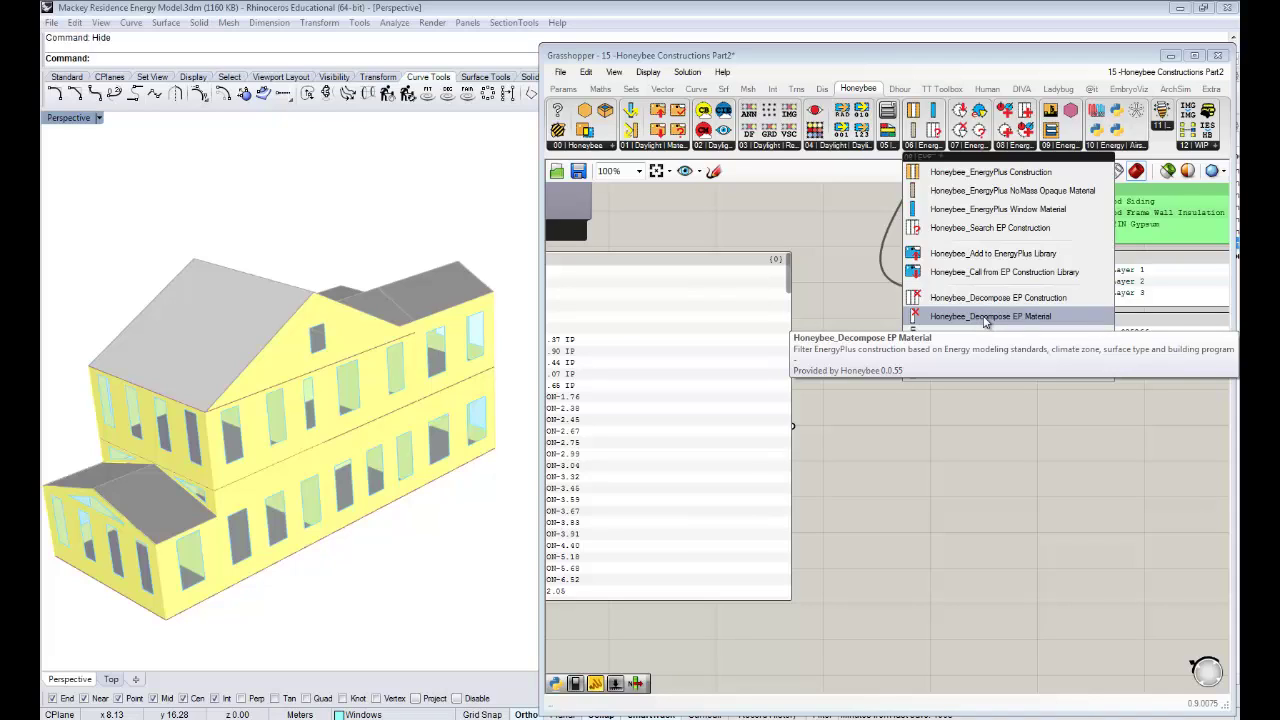
{"action": "left_click", "coordinate": [986, 317]}
{"action": "left_click", "coordinate": [1015, 463]}
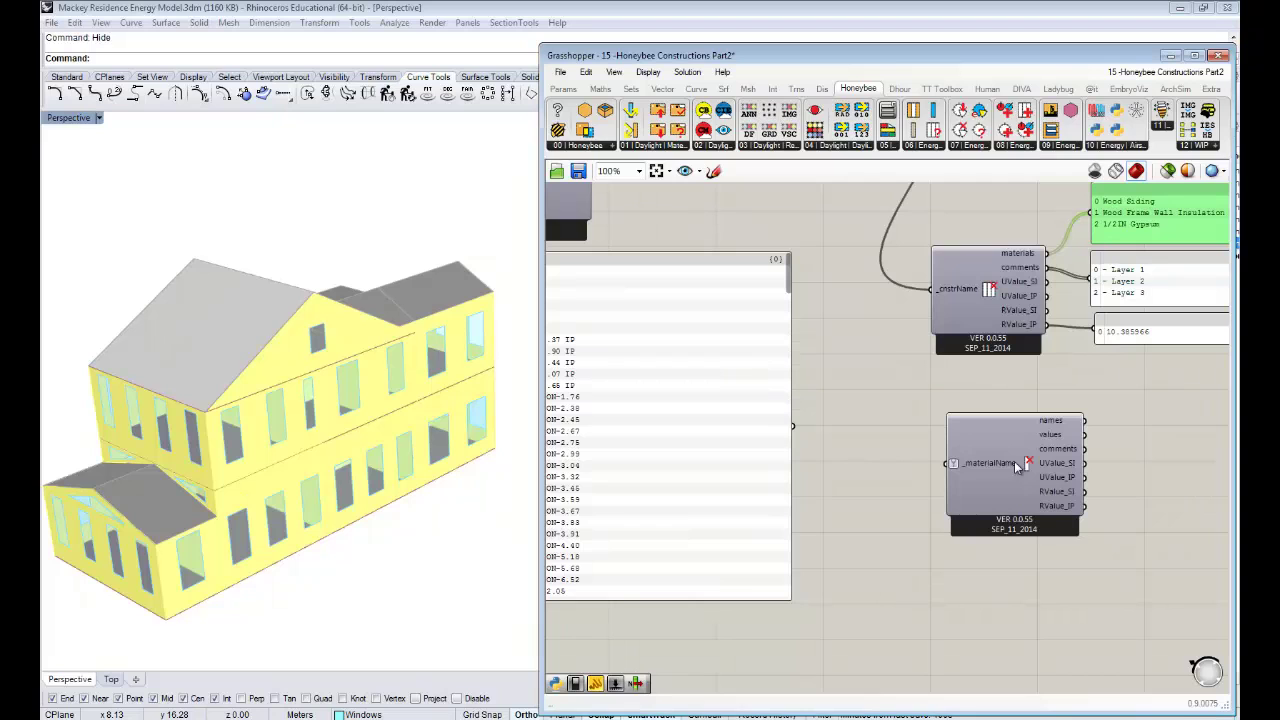
{"action": "right_click_drag", "start_coordinate": [1015, 464], "coordinate": [773, 505]}
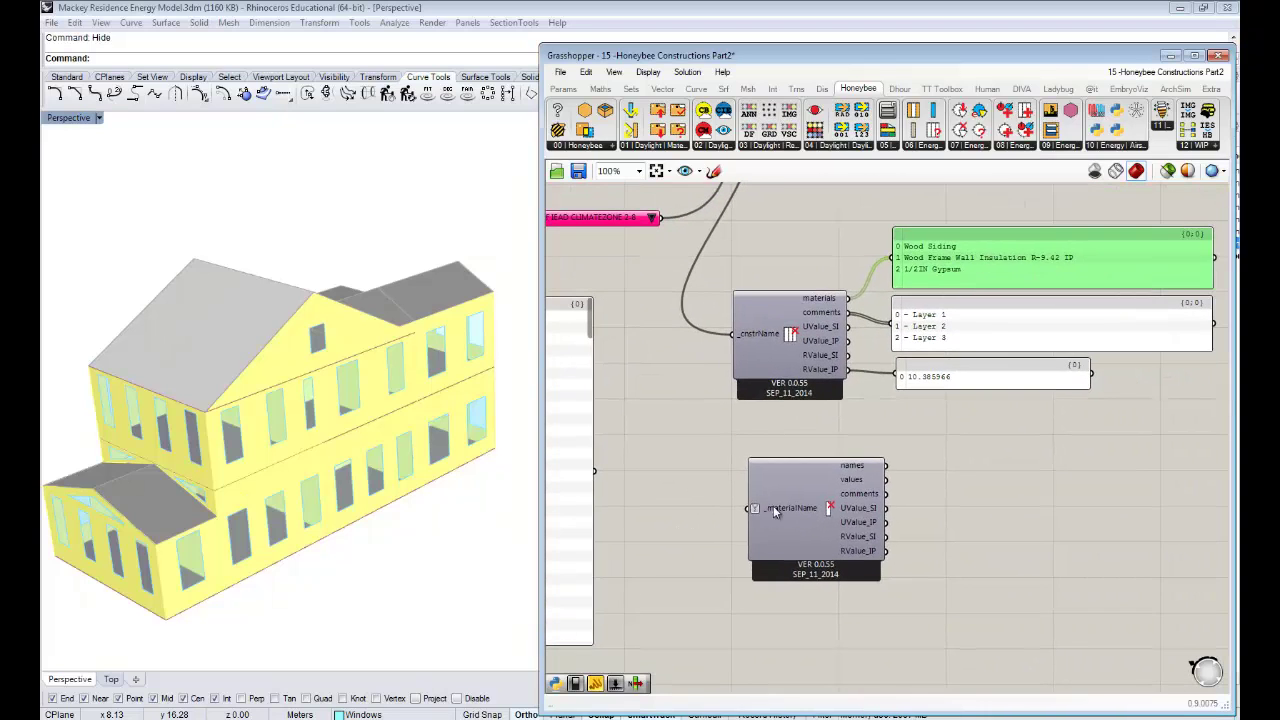
{"action": "left_click_drag", "start_coordinate": [773, 505], "coordinate": [1002, 486]}
{"action": "right_click_drag", "start_coordinate": [1002, 486], "coordinate": [766, 491]}
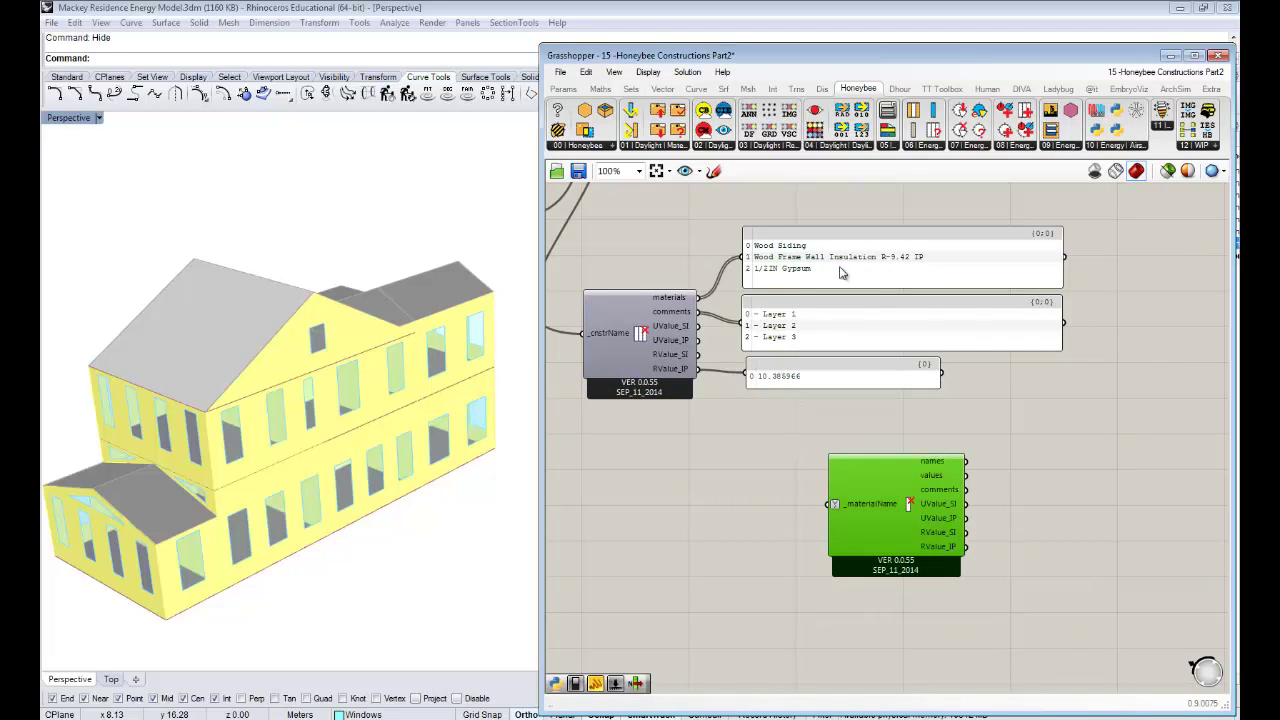
Step: Place a dropdown item selector beside the Decompose EP Material component and feed it from the materials output
{"action": "scroll", "coordinate": [822, 264], "scroll_direction": "up", "scroll_amount": 3}
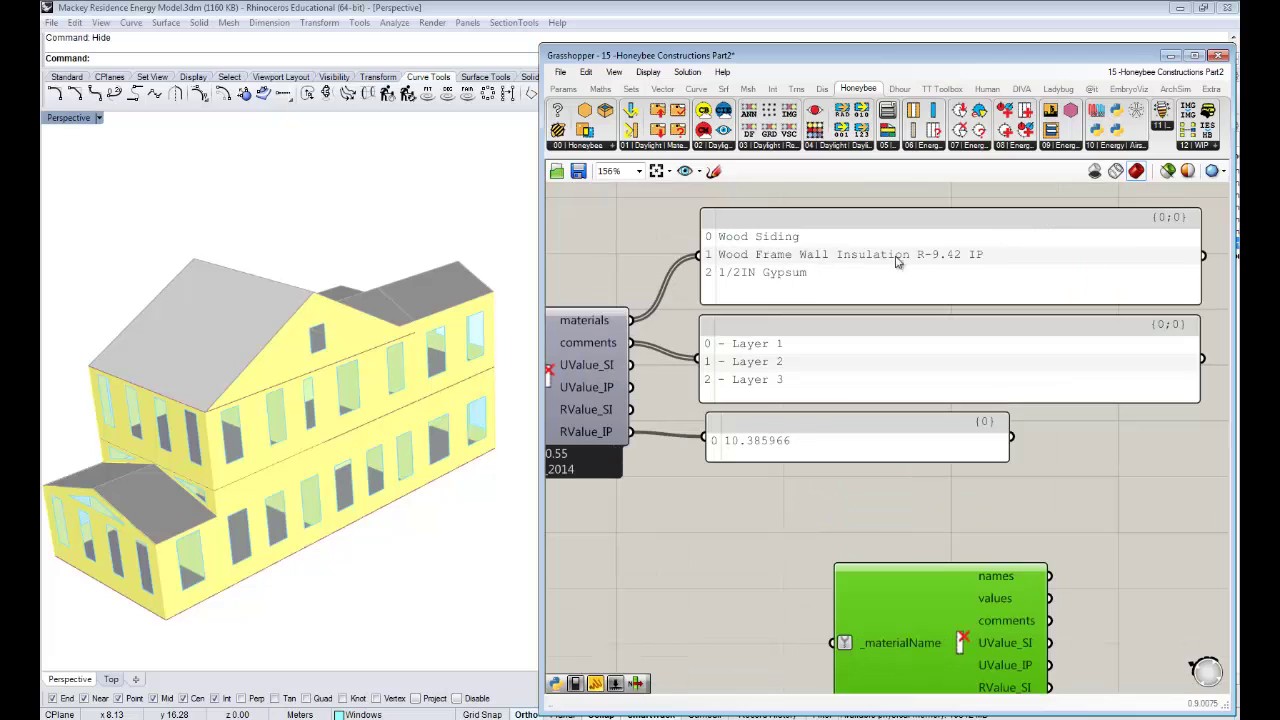
{"action": "scroll", "coordinate": [930, 375], "scroll_direction": "down", "scroll_amount": 2}
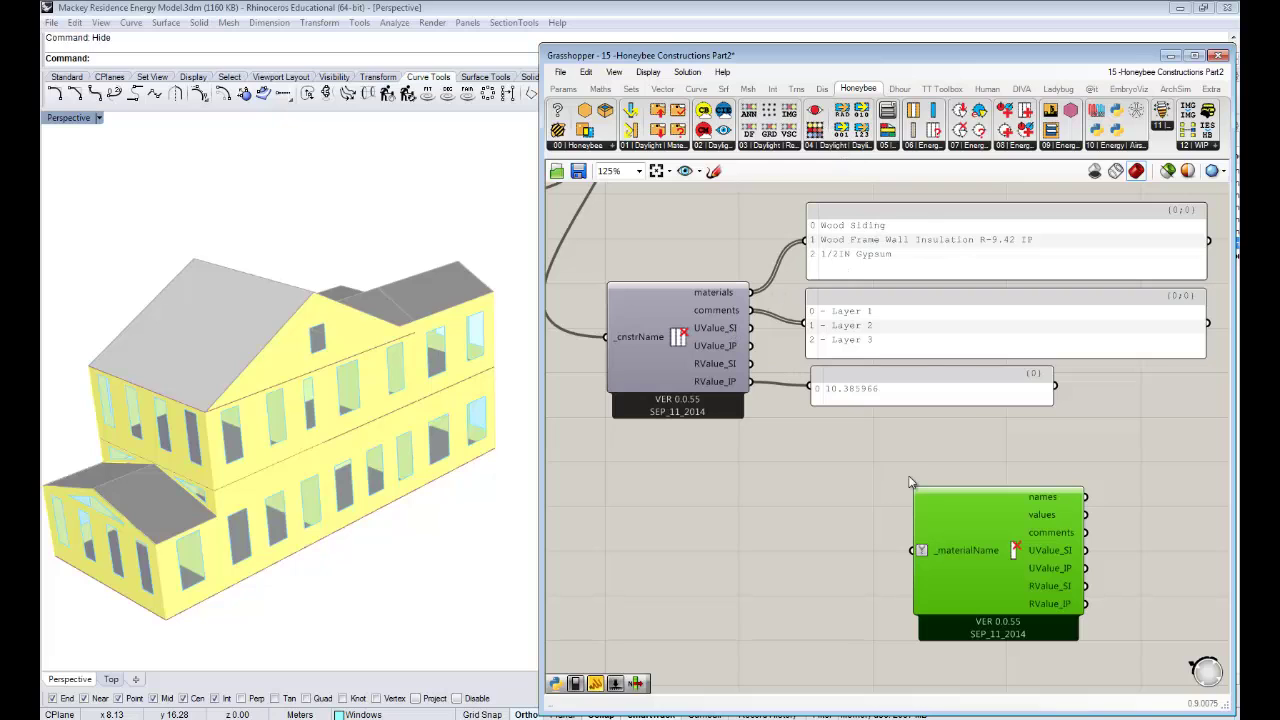
{"action": "left_click", "coordinate": [604, 148]}
{"action": "left_click", "coordinate": [764, 555]}
{"action": "left_click_drag", "start_coordinate": [751, 292], "coordinate": [740, 546]}
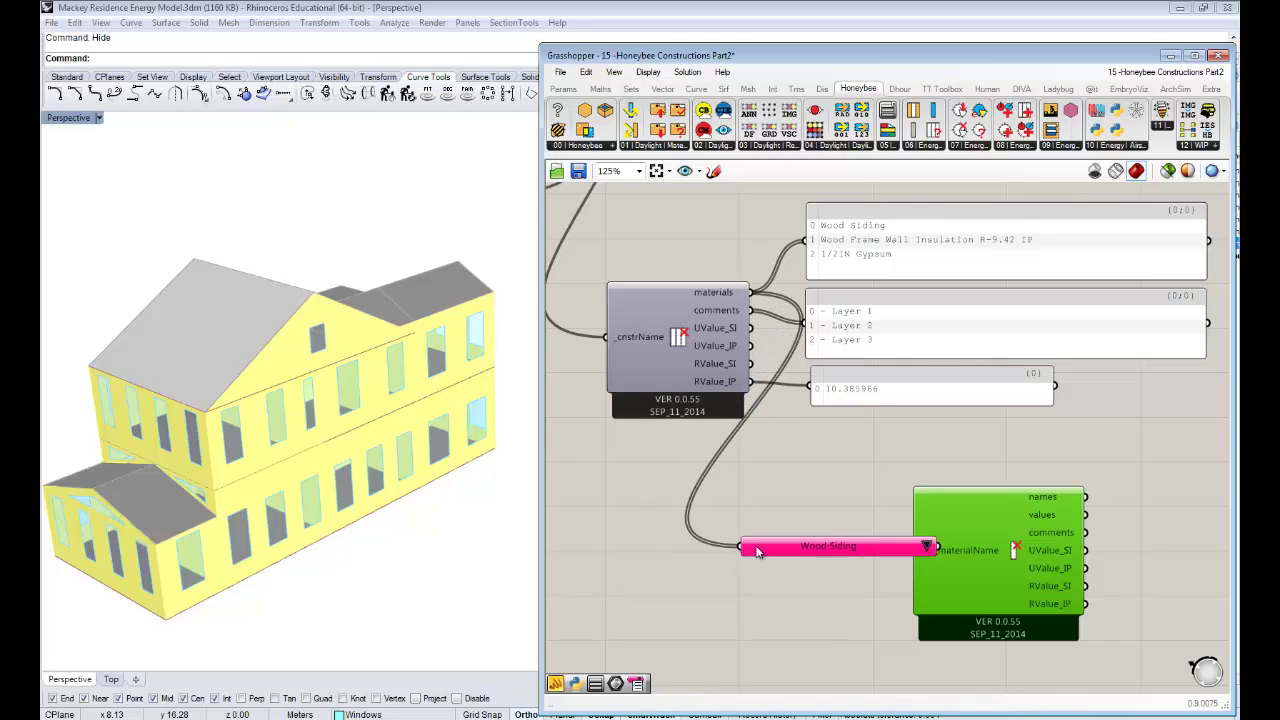
{"action": "left_click_drag", "start_coordinate": [857, 545], "coordinate": [737, 548]}
Step: Choose Wood Frame Wall Insulation R-9.42 IP in the selector and connect it to the _materialName input
{"action": "left_click", "coordinate": [811, 551]}
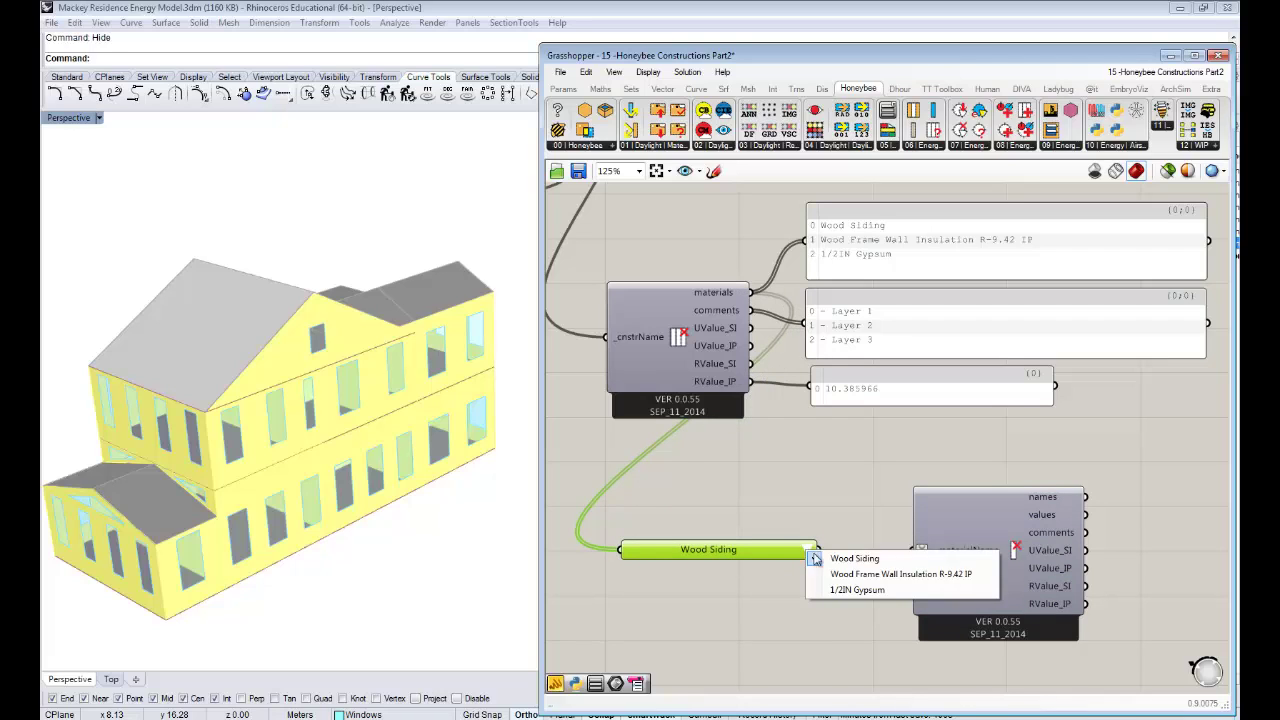
{"action": "left_click", "coordinate": [877, 574]}
{"action": "left_click_drag", "start_coordinate": [756, 549], "coordinate": [916, 558]}
{"action": "left_click", "coordinate": [869, 573]}
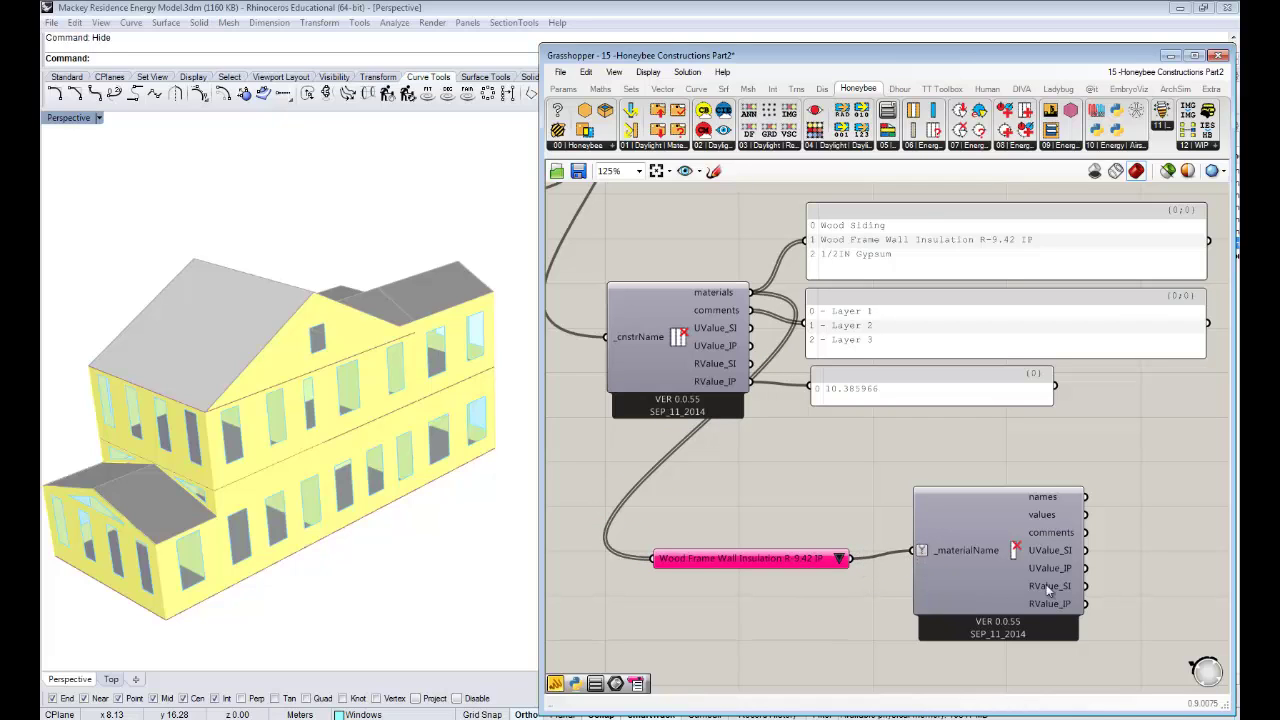
Step: Duplicate the three output panels and place the copies beside the Decompose EP Material component's outputs
{"action": "right_click_drag", "start_coordinate": [1134, 561], "coordinate": [938, 534]}
{"action": "scroll", "coordinate": [938, 532], "scroll_direction": "down", "scroll_amount": 2}
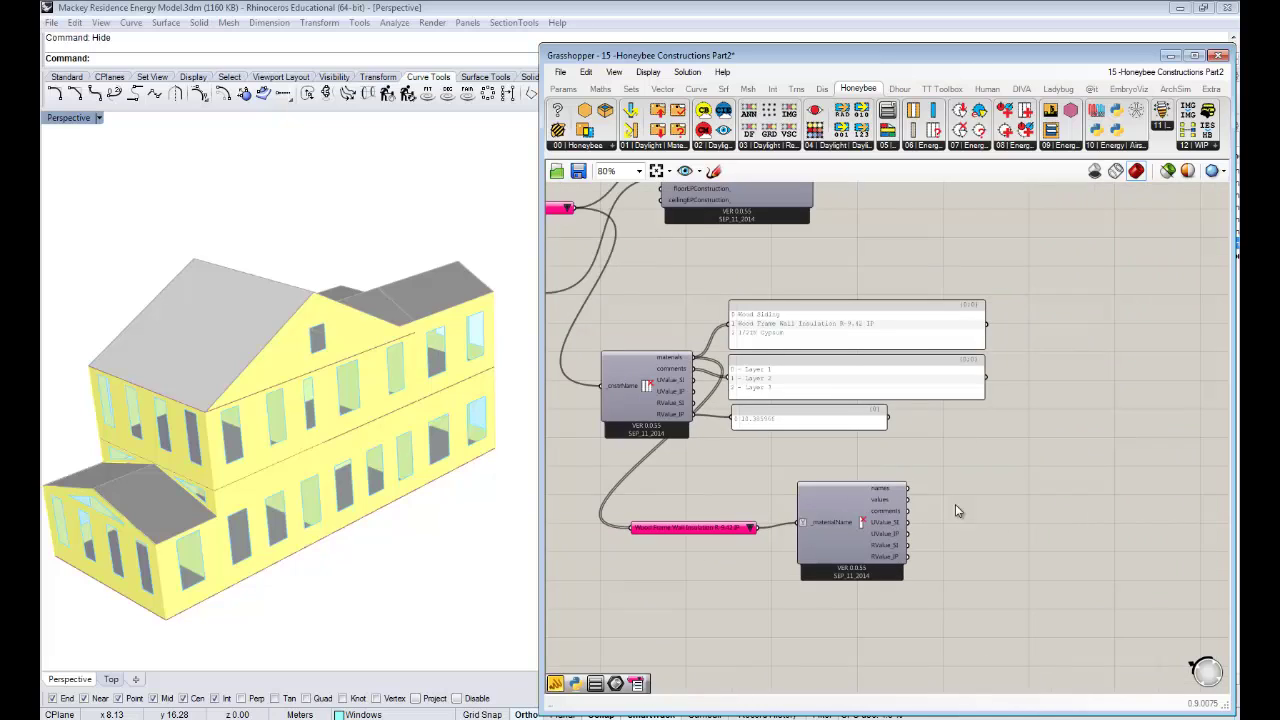
{"action": "left_click_drag", "start_coordinate": [1040, 454], "coordinate": [720, 297]}
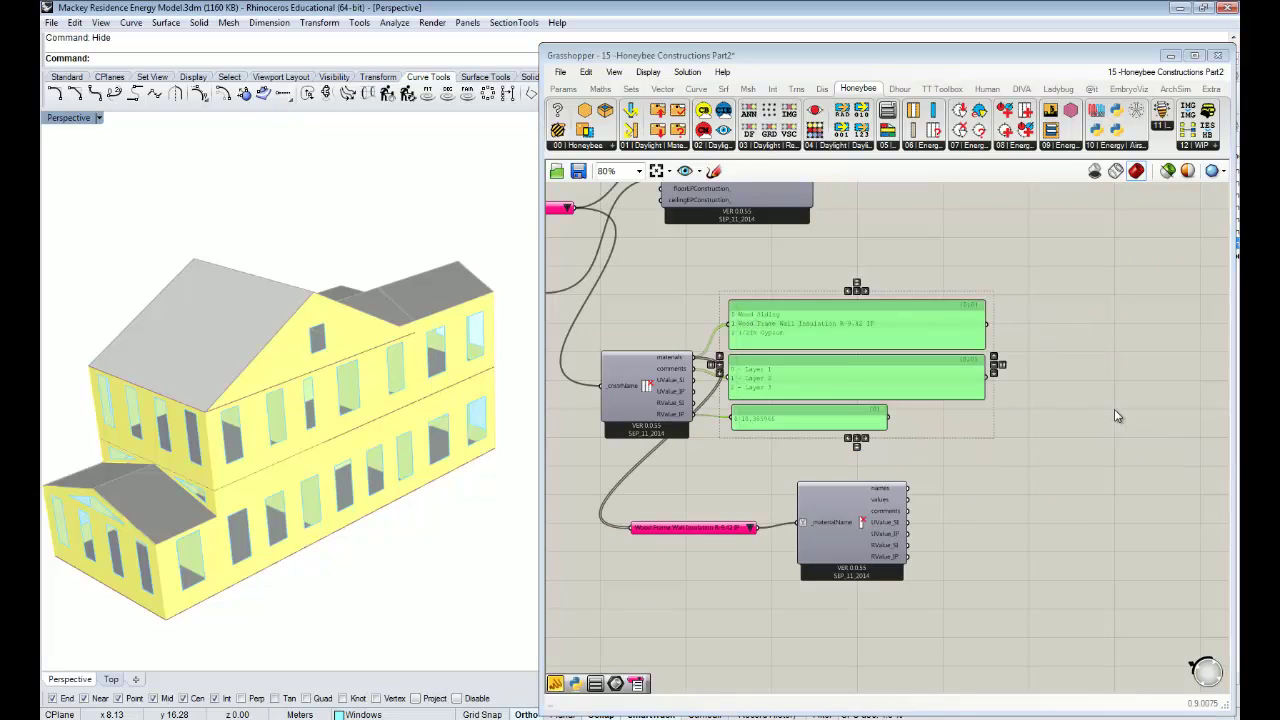
{"action": "key", "text": "ctrl+c"}
{"action": "key", "text": "ctrl+v"}
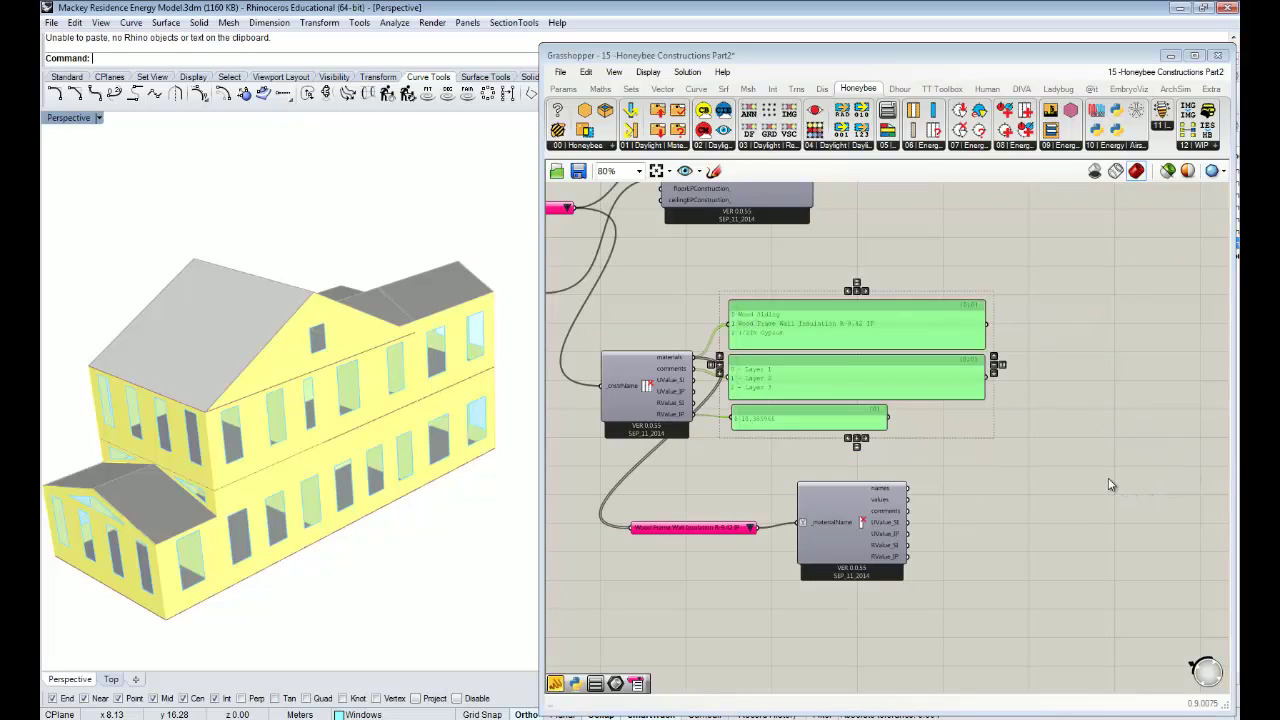
{"action": "right_click_drag", "start_coordinate": [1099, 485], "coordinate": [1027, 465]}
{"action": "mouse_move", "coordinate": [789, 360]}
{"action": "left_mouse_down"}
{"action": "mouse_move", "coordinate": [837, 363]}
{"action": "mouse_move", "coordinate": [809, 366]}
{"action": "left_mouse_up"}
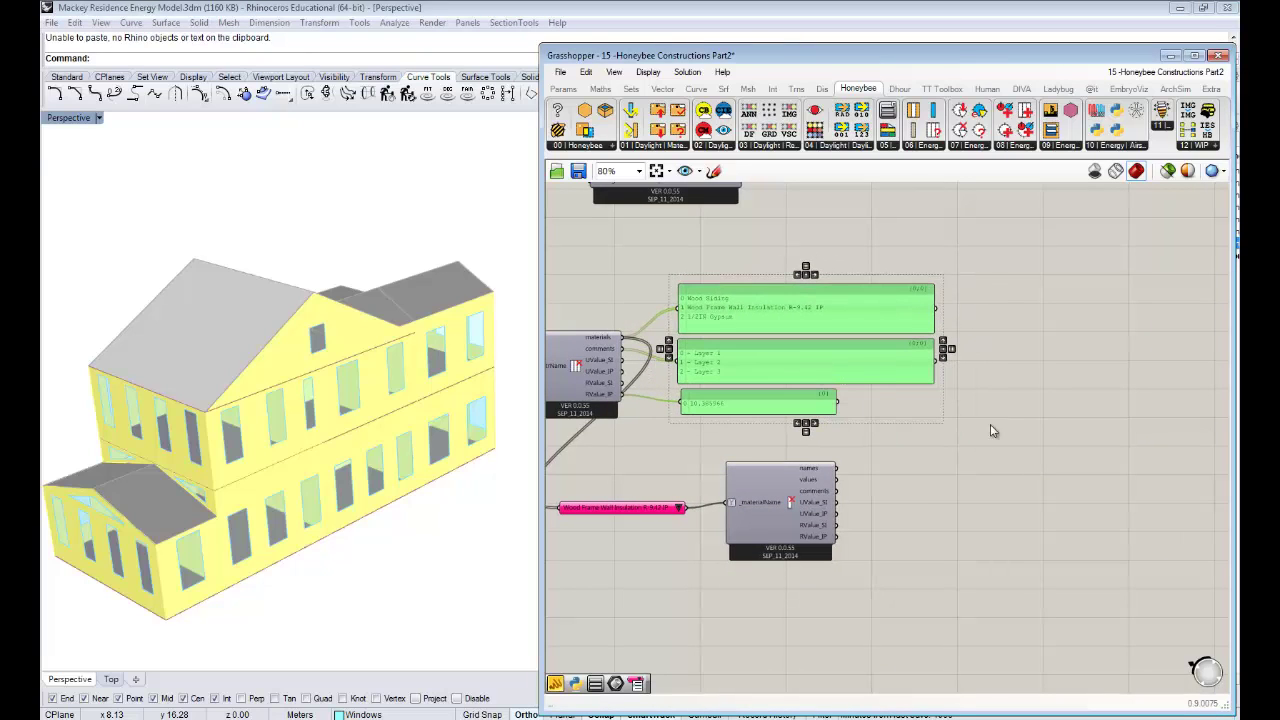
{"action": "left_click_drag", "start_coordinate": [1026, 440], "coordinate": [763, 277]}
{"action": "key", "text": "ctrl+v"}
{"action": "left_click_drag", "start_coordinate": [808, 312], "coordinate": [1025, 500]}
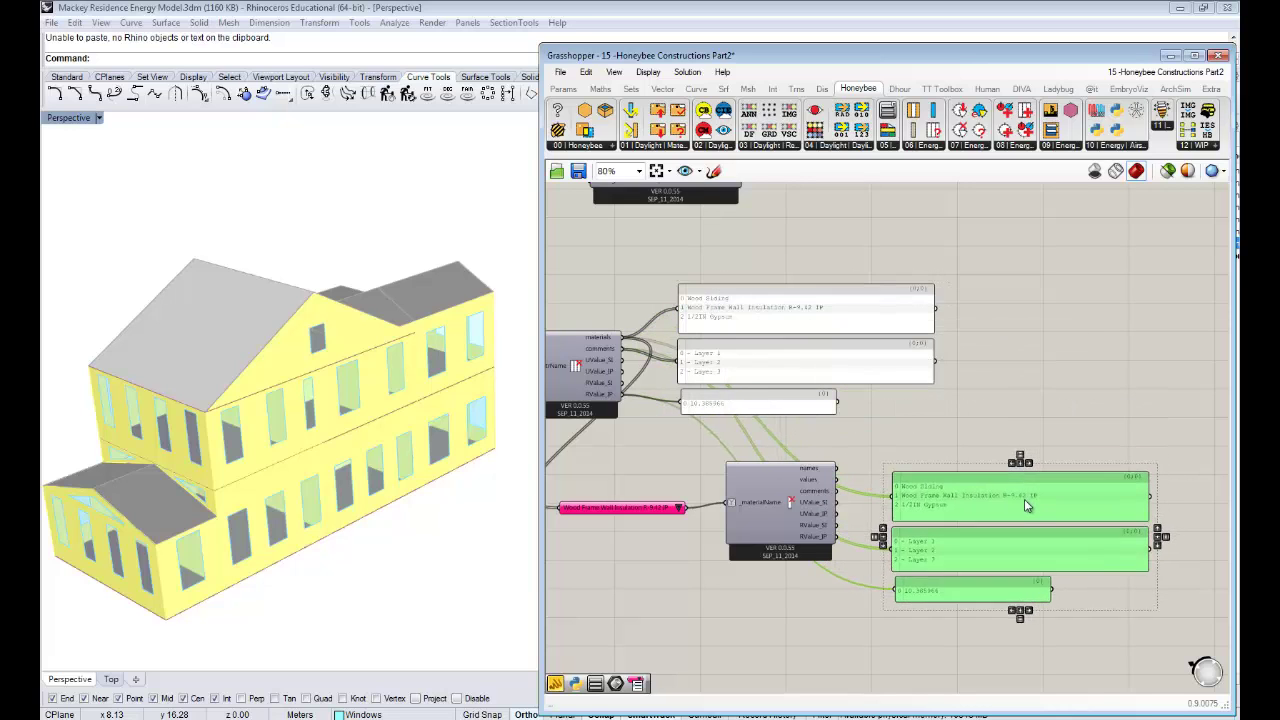
Step: Connect the material's names output to the uppermost copied panel and its values output to the middle one
{"action": "scroll", "coordinate": [1024, 499], "scroll_direction": "up", "scroll_amount": 3}
{"action": "left_click", "coordinate": [826, 430]}
{"action": "left_click_drag", "start_coordinate": [786, 459], "coordinate": [876, 502]}
{"action": "left_click_drag", "start_coordinate": [786, 482], "coordinate": [876, 583]}
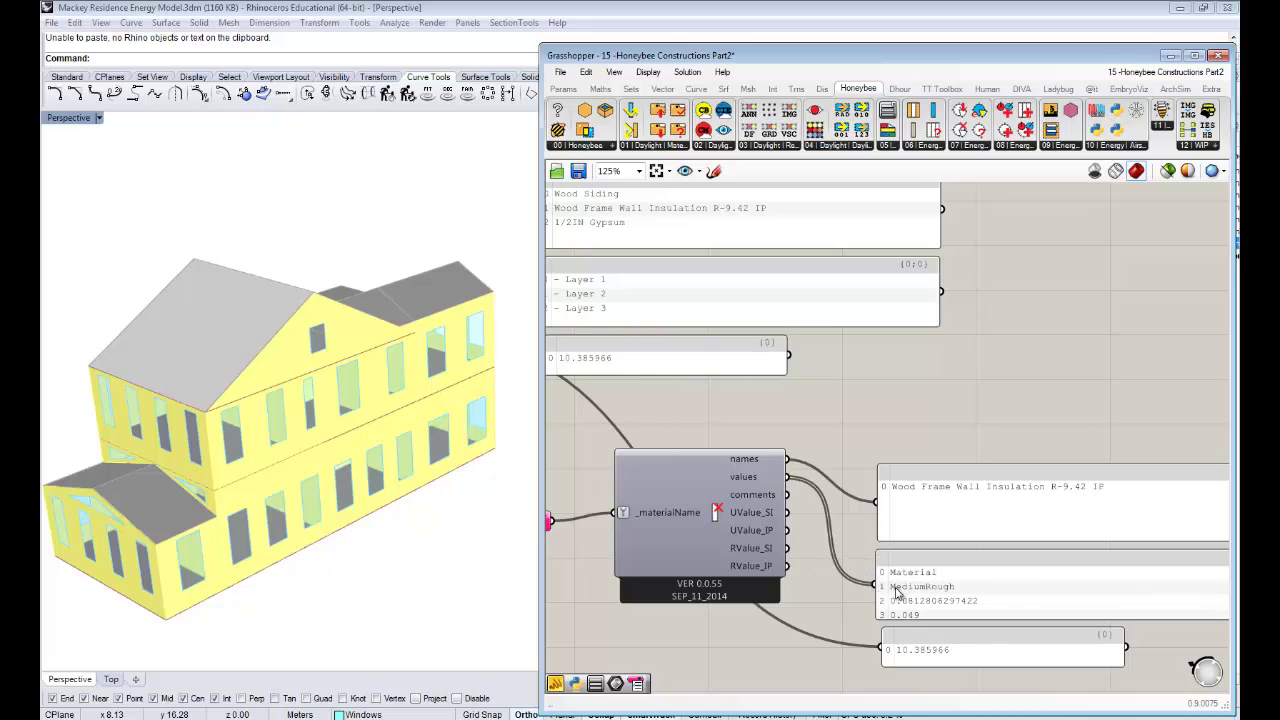
Step: Space out the copied panels and connect the values output to the uppermost one and the comments output to the middle one
{"action": "right_click_drag", "start_coordinate": [918, 561], "coordinate": [840, 428]}
{"action": "left_click_drag", "start_coordinate": [896, 351], "coordinate": [899, 280]}
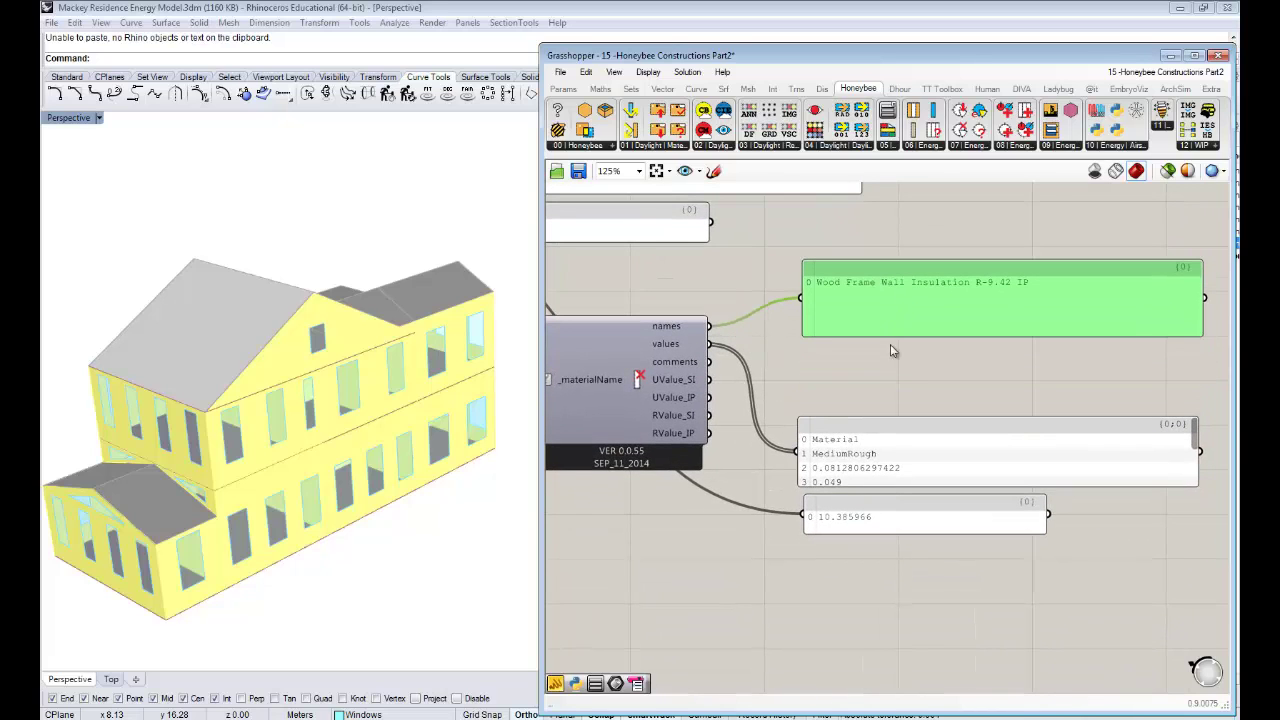
{"action": "right_click_drag", "start_coordinate": [807, 346], "coordinate": [897, 328]}
{"action": "scroll", "coordinate": [1043, 336], "scroll_direction": "down", "scroll_amount": 1}
{"action": "left_click_drag", "start_coordinate": [917, 412], "coordinate": [919, 384]}
{"action": "left_click_drag", "start_coordinate": [781, 343], "coordinate": [856, 308]}
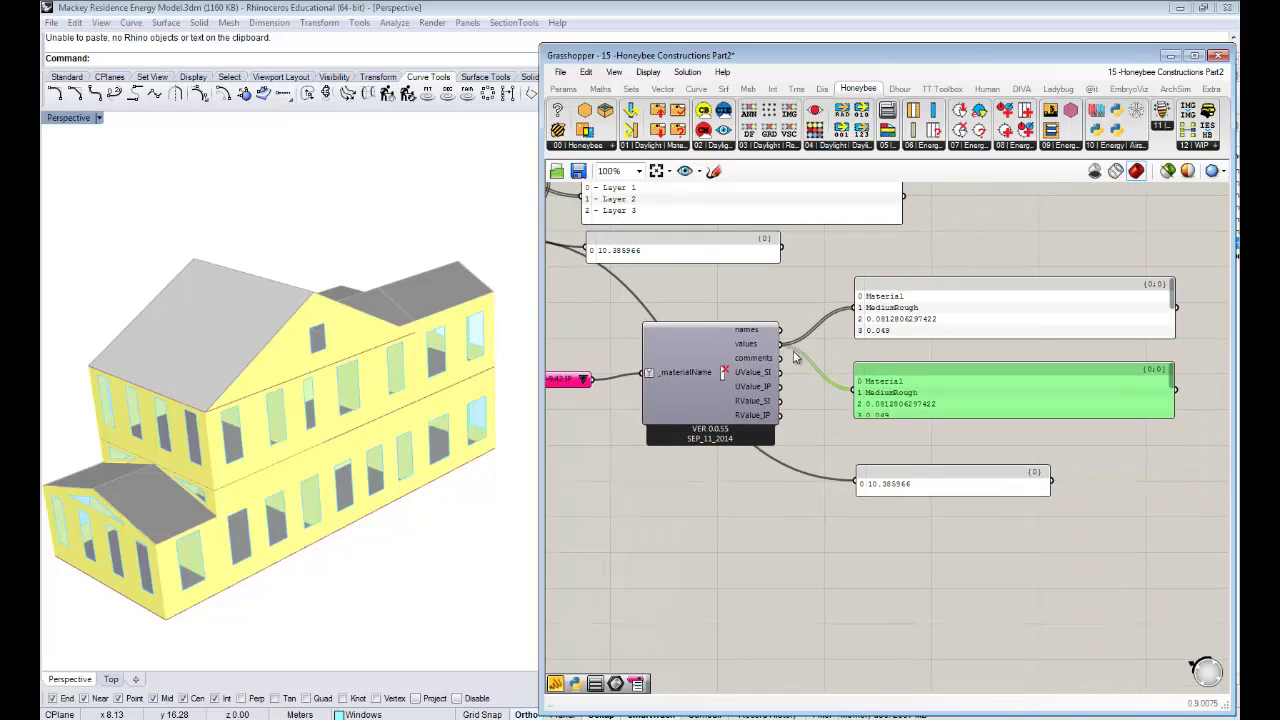
{"action": "left_click_drag", "start_coordinate": [862, 395], "coordinate": [882, 390]}
{"action": "left_click_drag", "start_coordinate": [781, 357], "coordinate": [855, 390]}
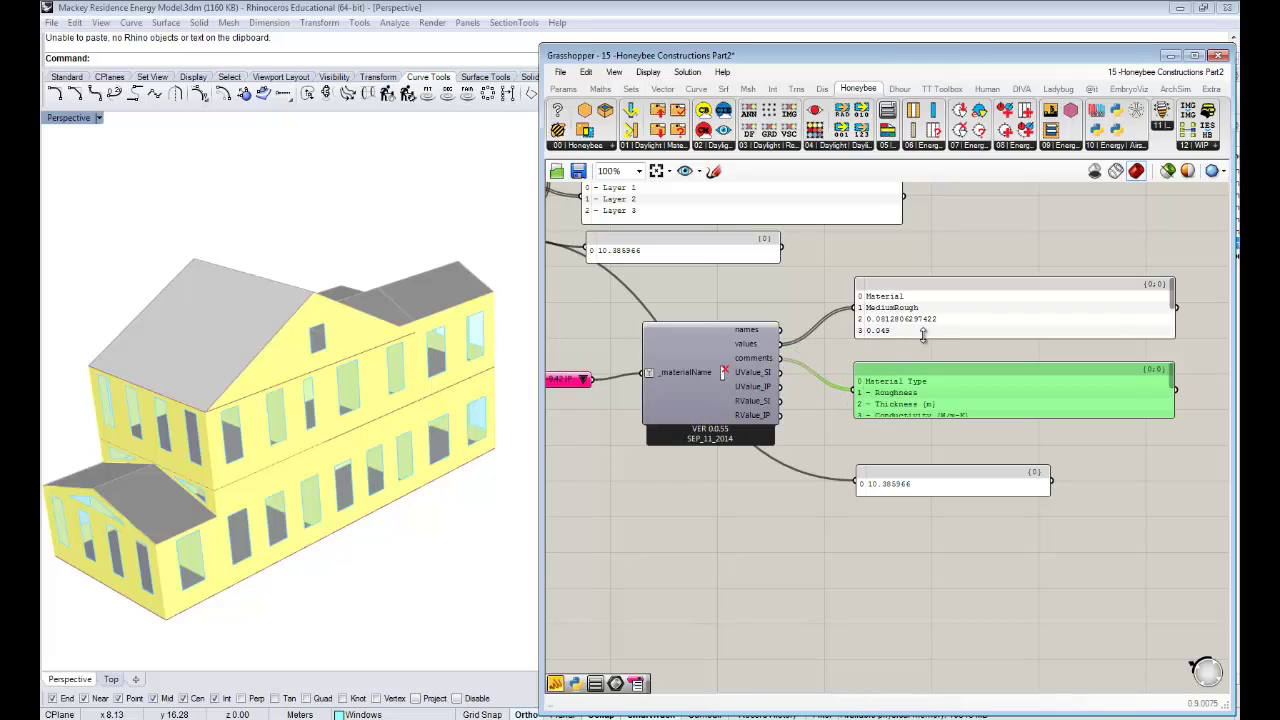
Step: Enlarge the values and comments panels to show all nine entries, moving the third panel down to make room
{"action": "left_click_drag", "start_coordinate": [923, 336], "coordinate": [932, 361]}
{"action": "left_click_drag", "start_coordinate": [950, 276], "coordinate": [945, 243]}
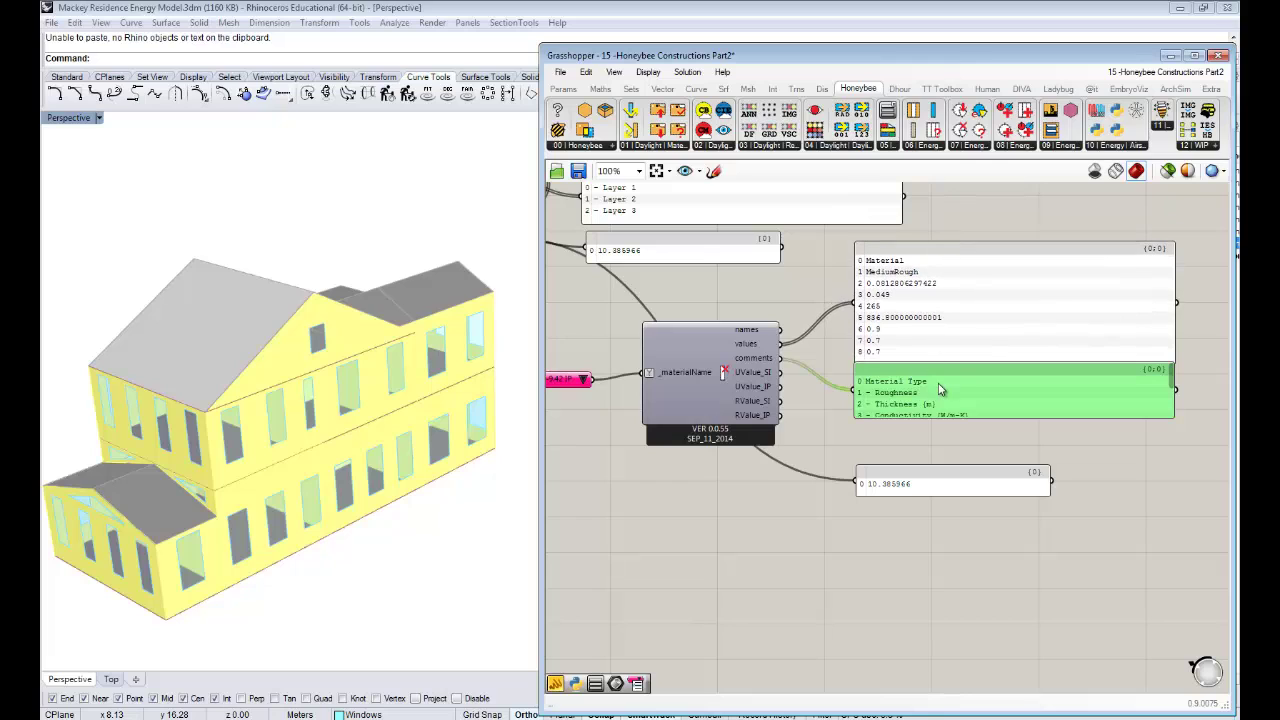
{"action": "left_click_drag", "start_coordinate": [939, 389], "coordinate": [957, 548]}
{"action": "left_click", "coordinate": [955, 490]}
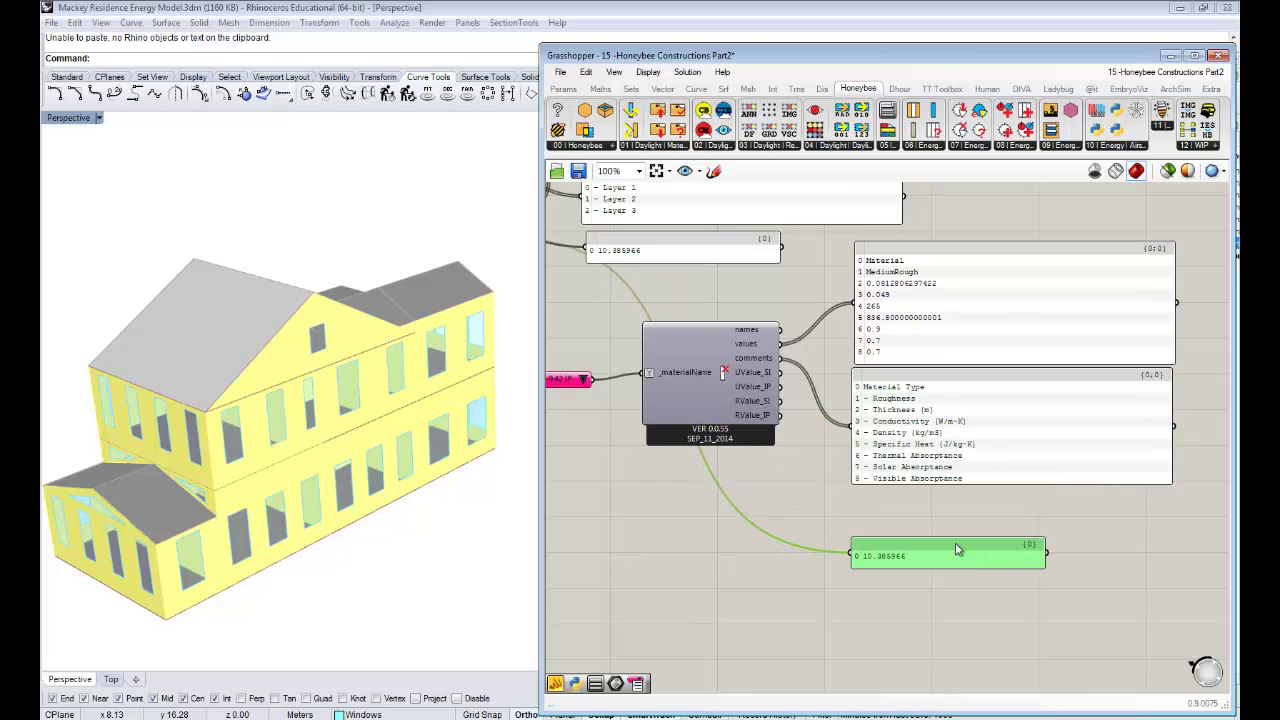
Step: Connect the material's RValue_IP output to the lowest panel and move that panel up beneath the comments panel
{"action": "left_click_drag", "start_coordinate": [779, 415], "coordinate": [900, 518]}
{"action": "left_click", "coordinate": [915, 562]}
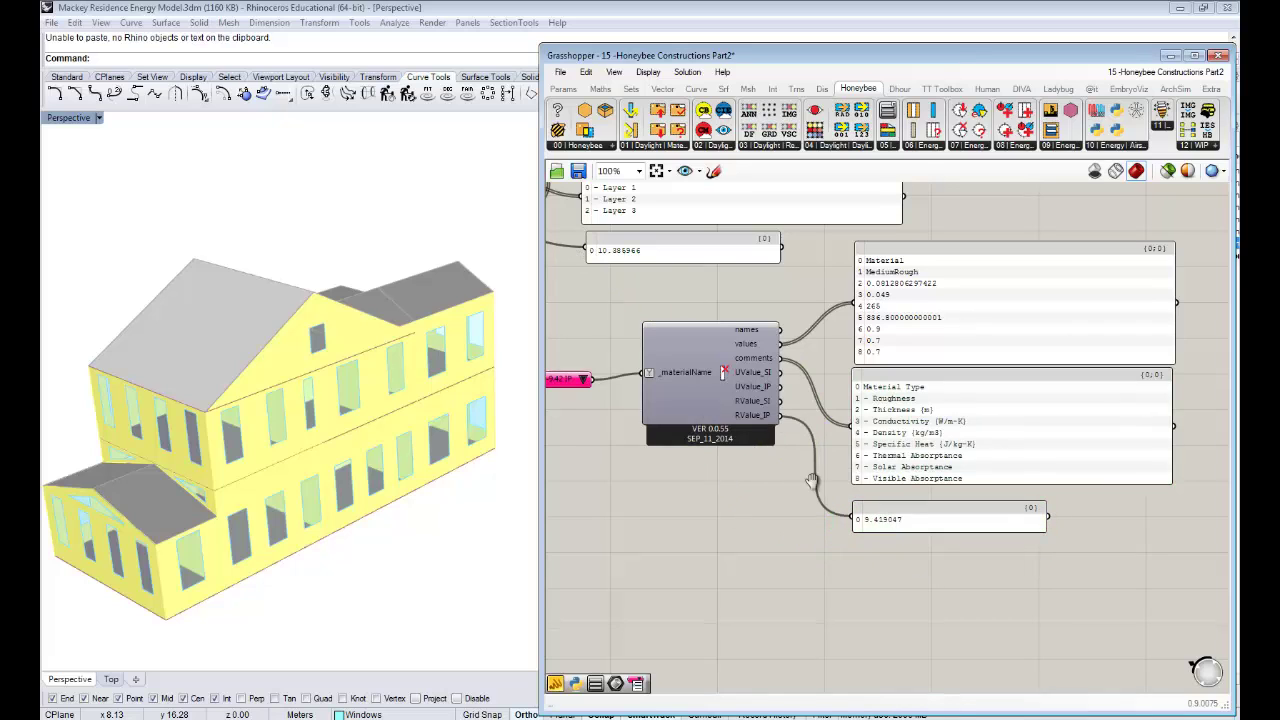
{"action": "right_click_drag", "start_coordinate": [810, 479], "coordinate": [912, 498]}
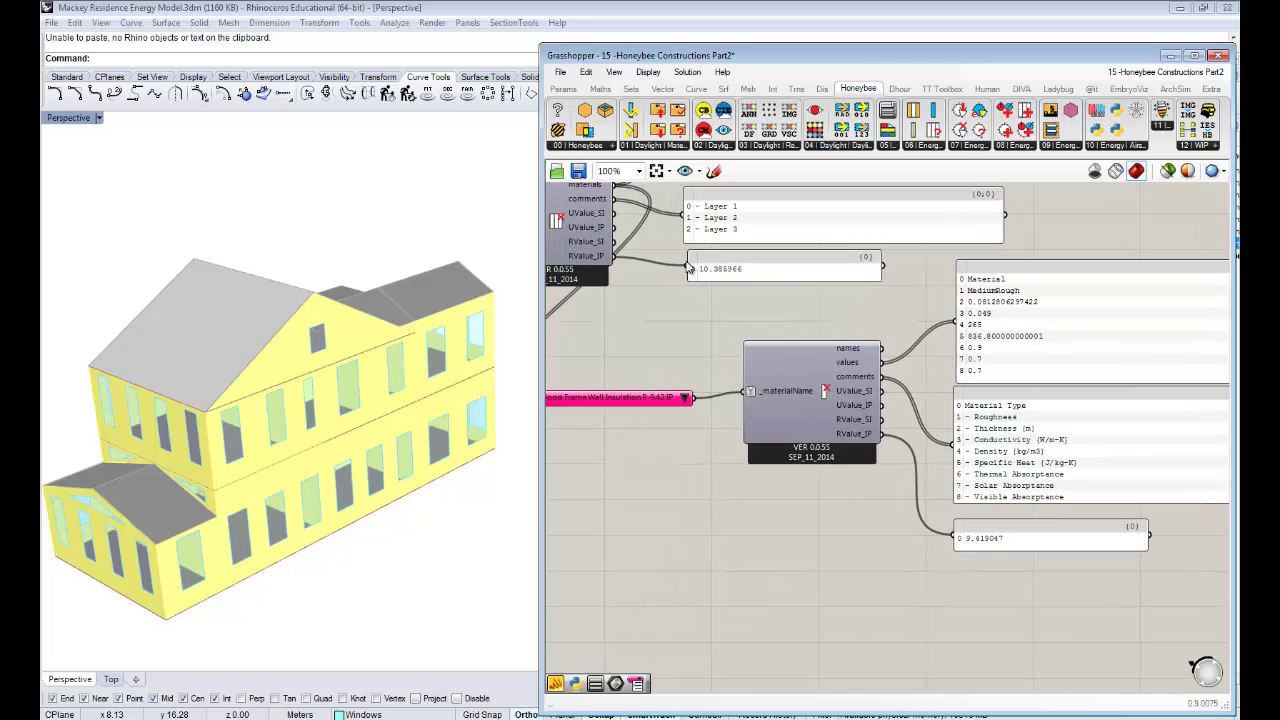
{"action": "right_click_drag", "start_coordinate": [646, 266], "coordinate": [704, 284]}
{"action": "right_click_drag", "start_coordinate": [720, 356], "coordinate": [696, 338]}
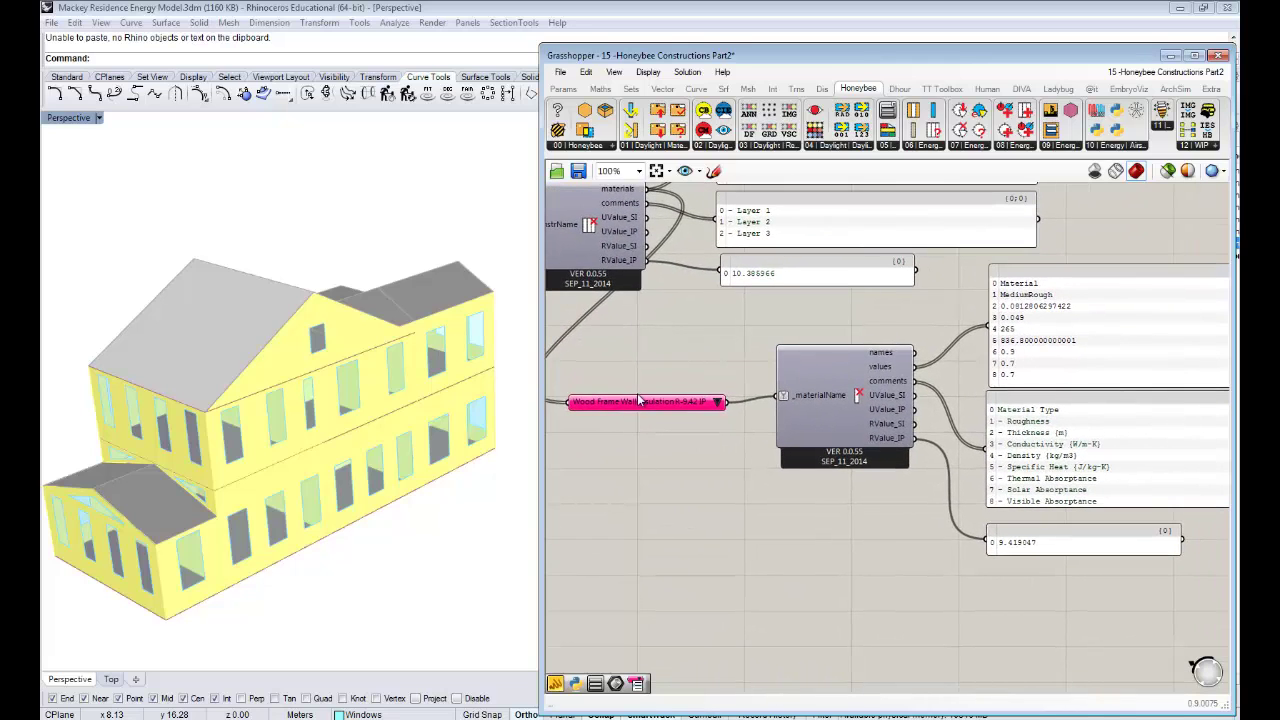
Step: Nudge the material's RValue_IP panel and narrow the values panel to fit its entries
{"action": "left_click_drag", "start_coordinate": [645, 399], "coordinate": [674, 394]}
{"action": "right_click_drag", "start_coordinate": [790, 361], "coordinate": [566, 322]}
{"action": "left_click", "coordinate": [820, 497]}
{"action": "scroll", "coordinate": [806, 260], "scroll_direction": "up", "scroll_amount": 3}
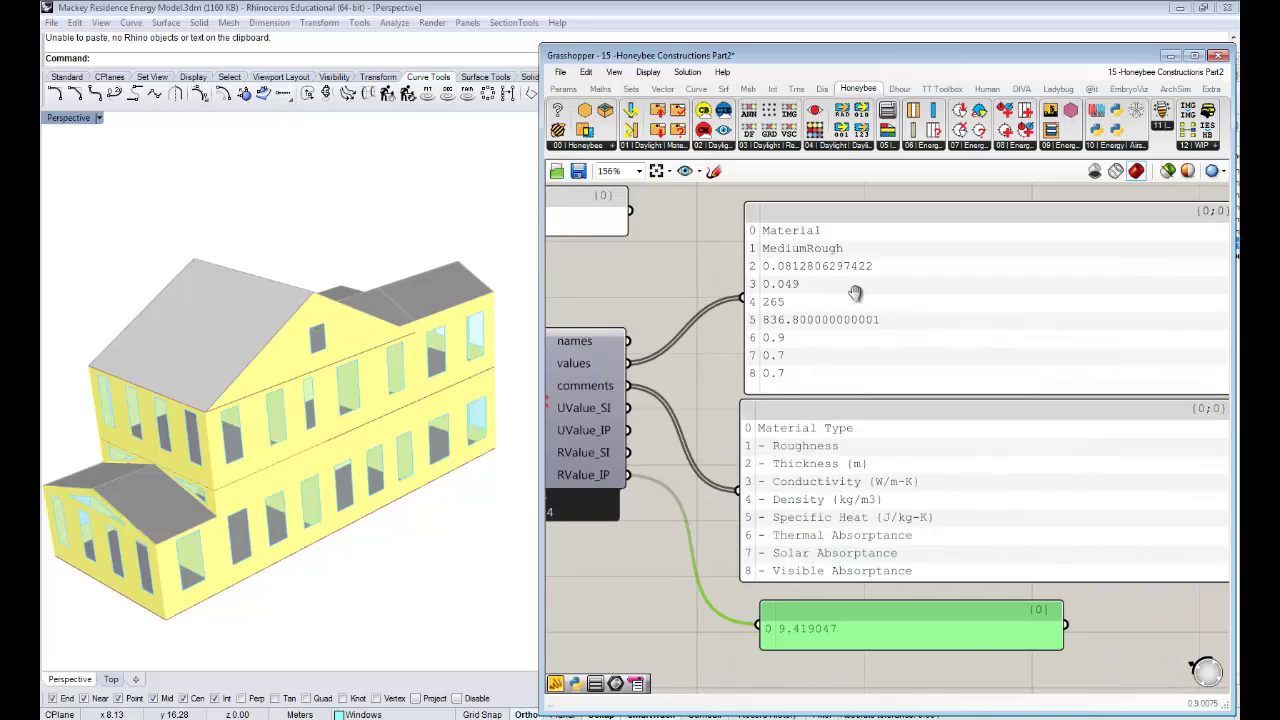
{"action": "right_click_drag", "start_coordinate": [1018, 349], "coordinate": [786, 366]}
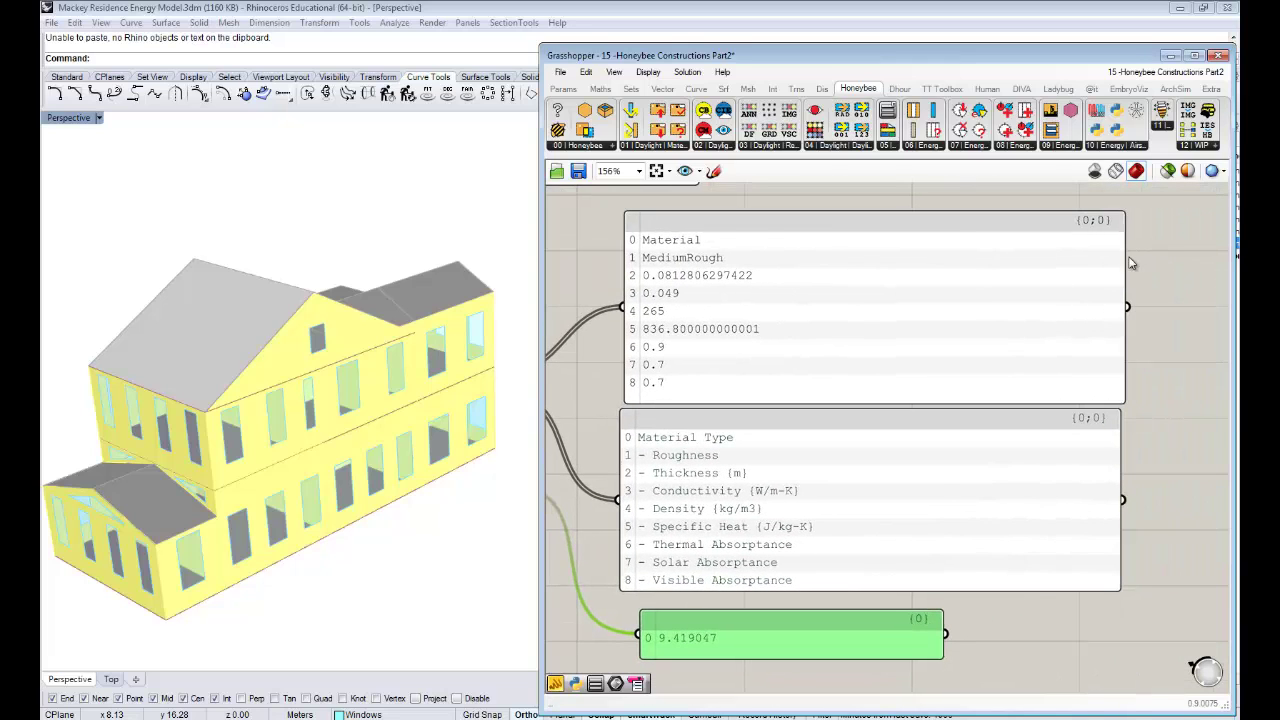
{"action": "left_click_drag", "start_coordinate": [1116, 260], "coordinate": [789, 262]}
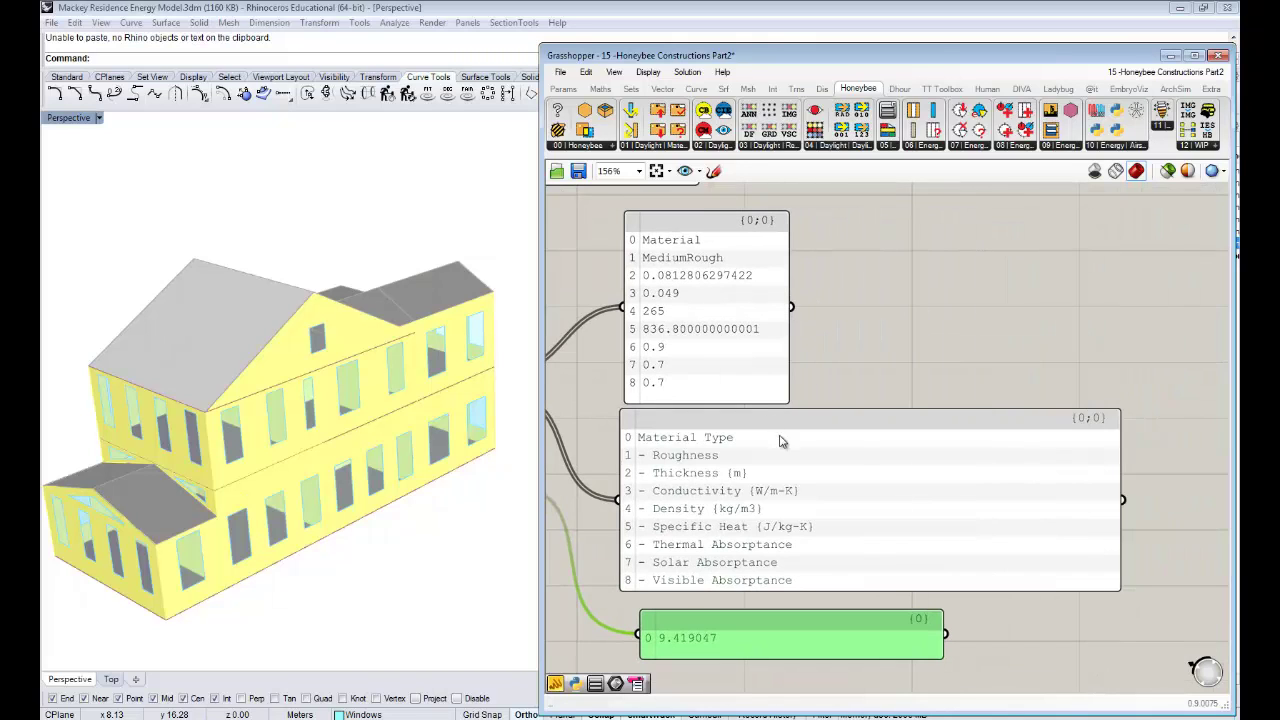
Step: Place the material's comments panel beside the values panel and narrow it to fit its entries
{"action": "left_click_drag", "start_coordinate": [778, 436], "coordinate": [965, 249]}
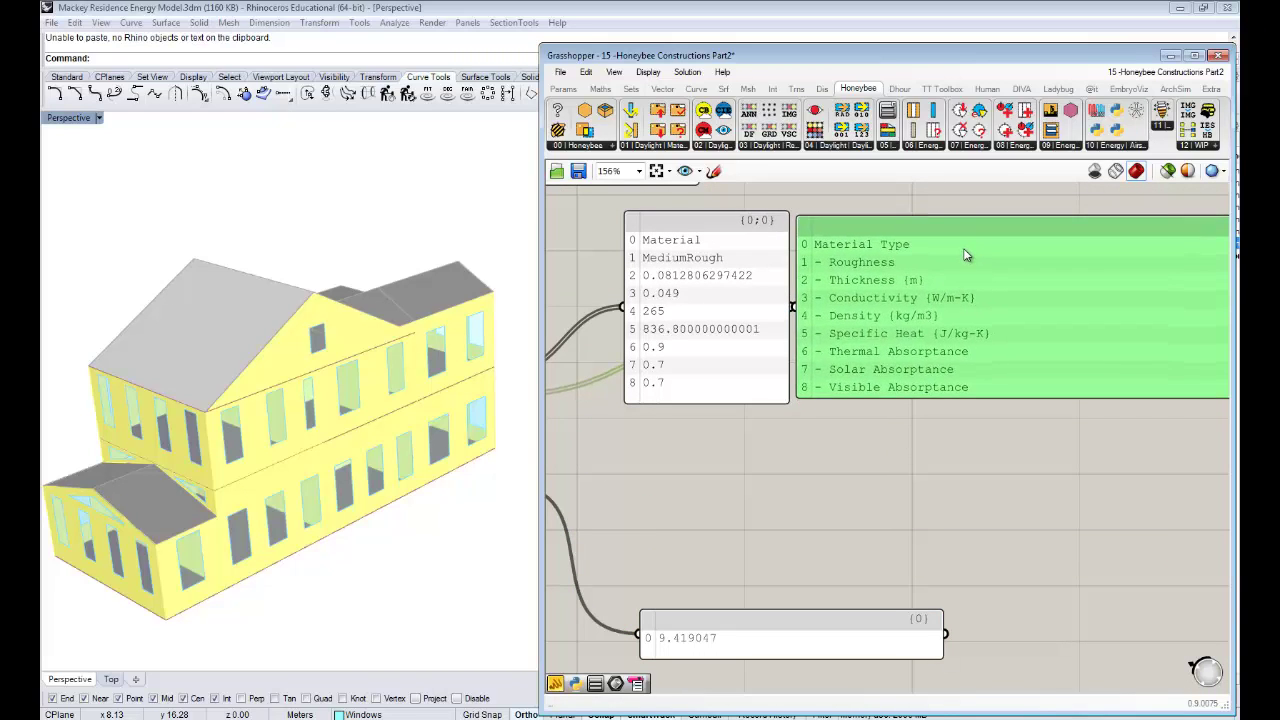
{"action": "right_click_drag", "start_coordinate": [974, 309], "coordinate": [915, 308]}
{"action": "scroll", "coordinate": [1063, 287], "scroll_direction": "down", "scroll_amount": 1}
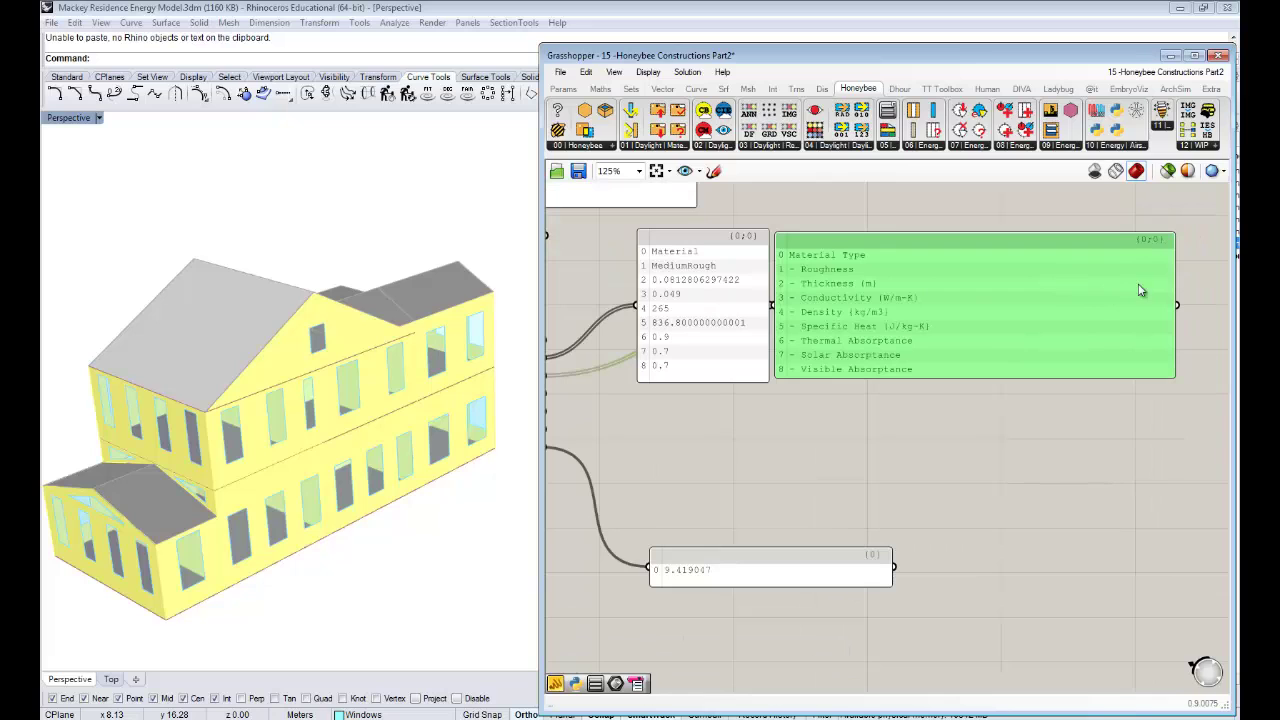
{"action": "left_click_drag", "start_coordinate": [1172, 268], "coordinate": [941, 270]}
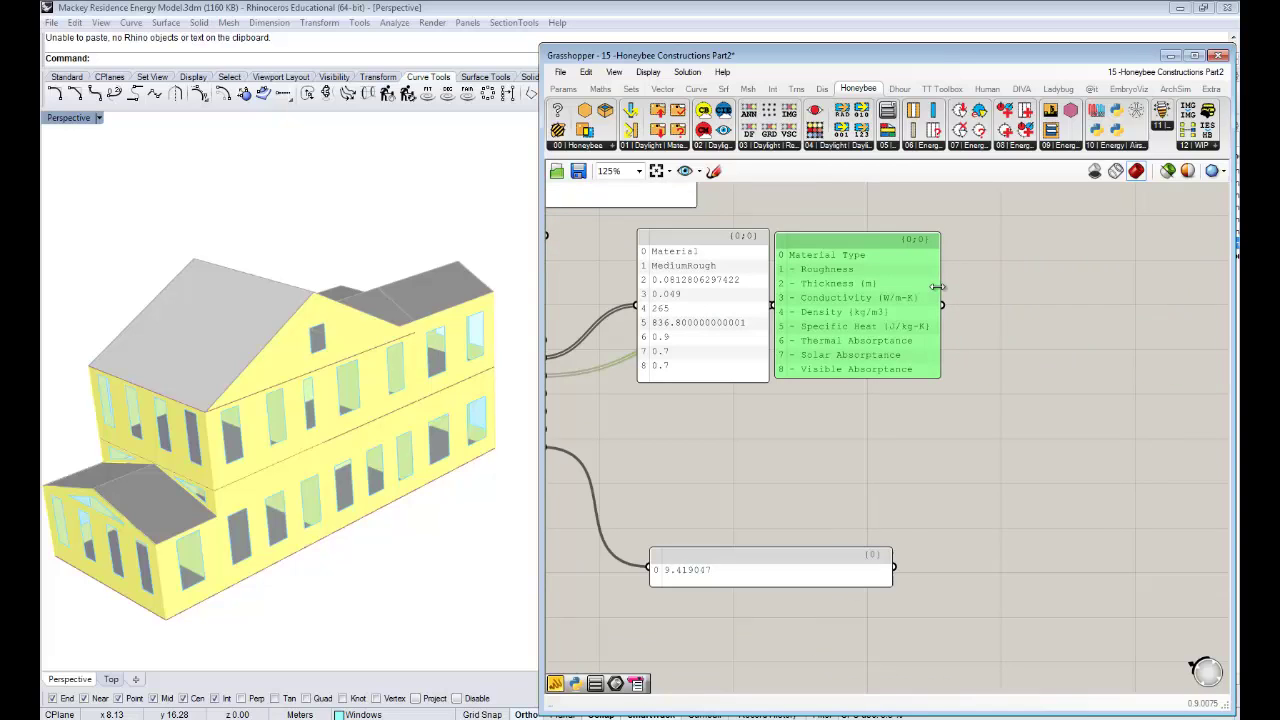
{"action": "right_click_drag", "start_coordinate": [795, 323], "coordinate": [920, 313]}
{"action": "left_click", "coordinate": [1046, 217]}
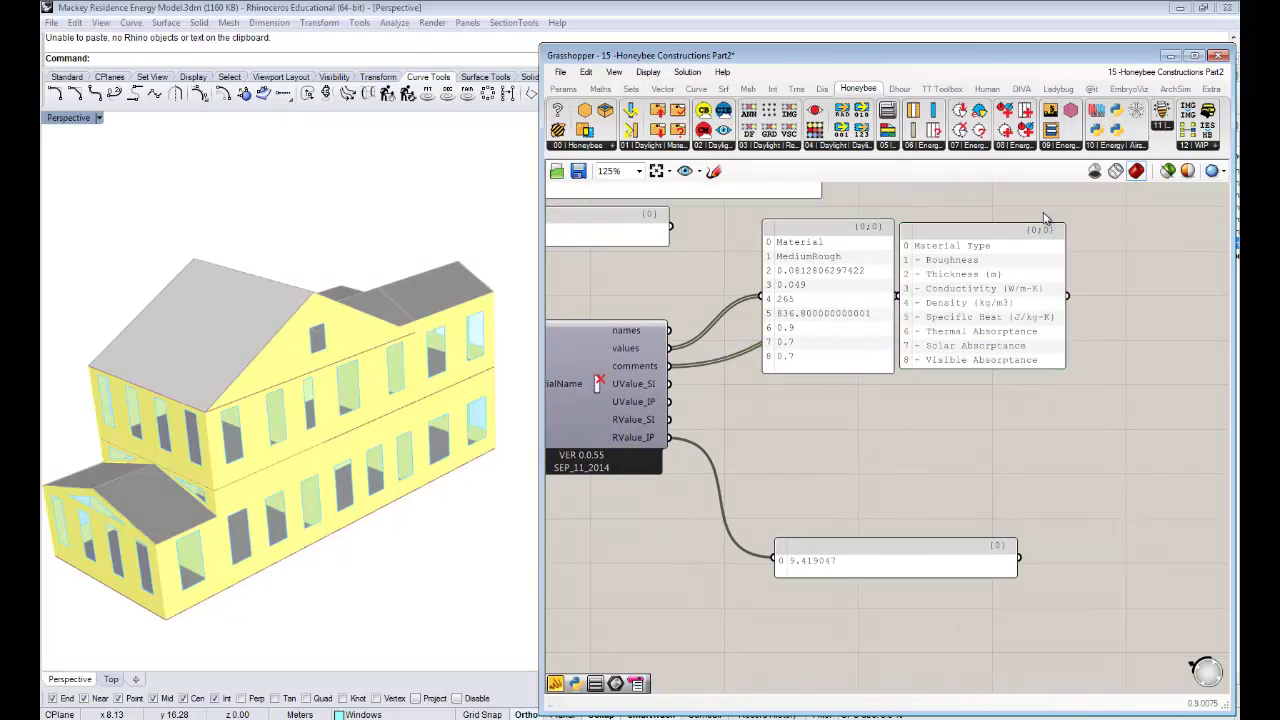
Step: Move the material's RValue_IP panel up closer beneath the values panel
{"action": "scroll", "coordinate": [850, 246], "scroll_direction": "up", "scroll_amount": 2}
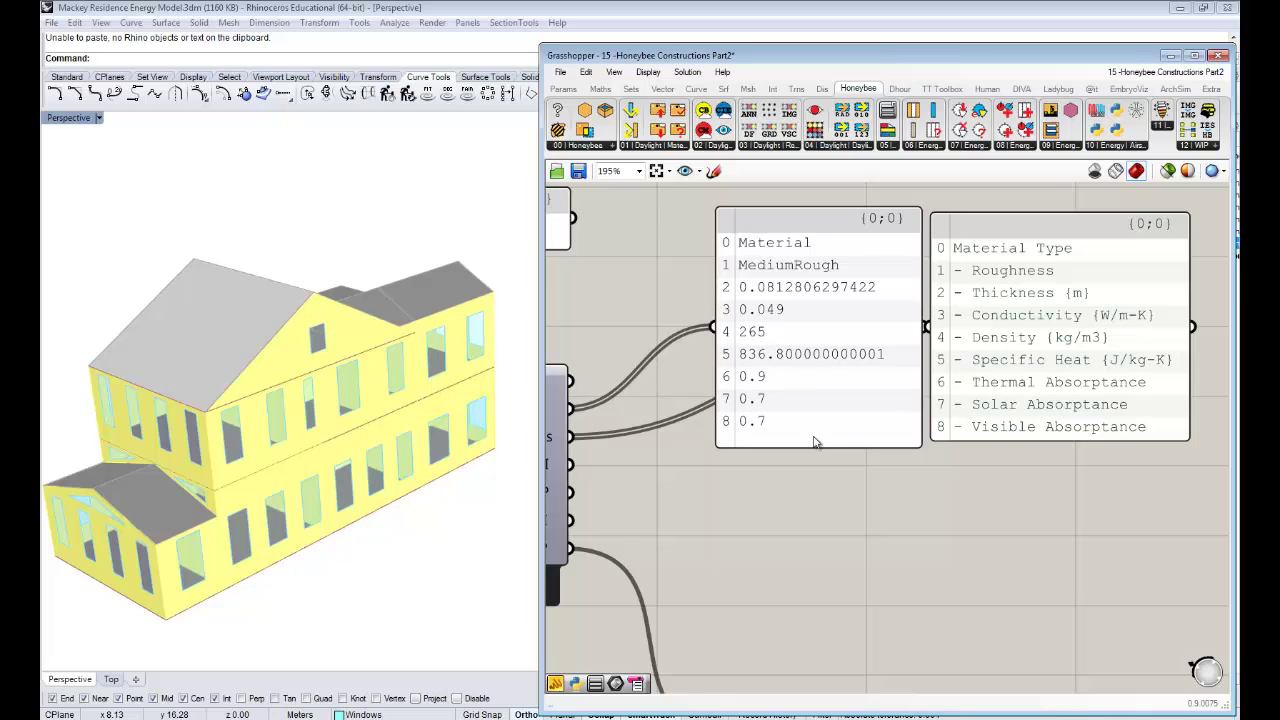
{"action": "scroll", "coordinate": [1001, 248], "scroll_direction": "down", "scroll_amount": 2}
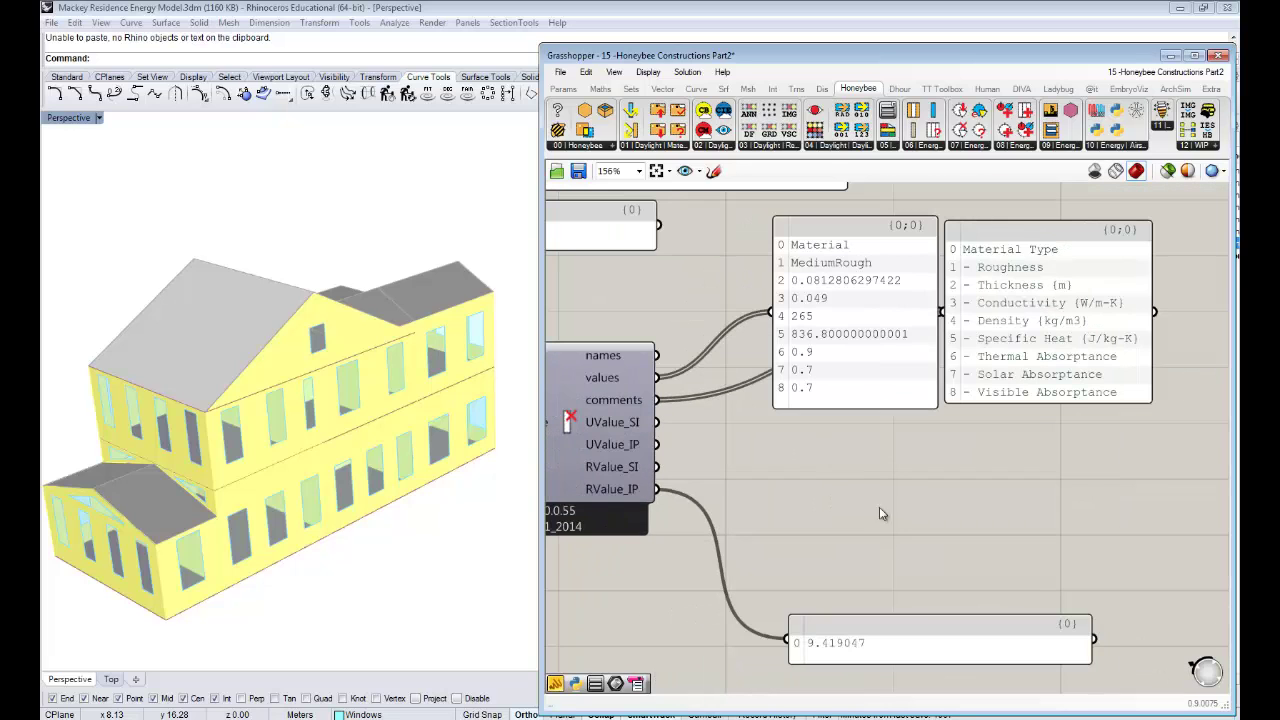
{"action": "left_click_drag", "start_coordinate": [903, 640], "coordinate": [878, 516]}
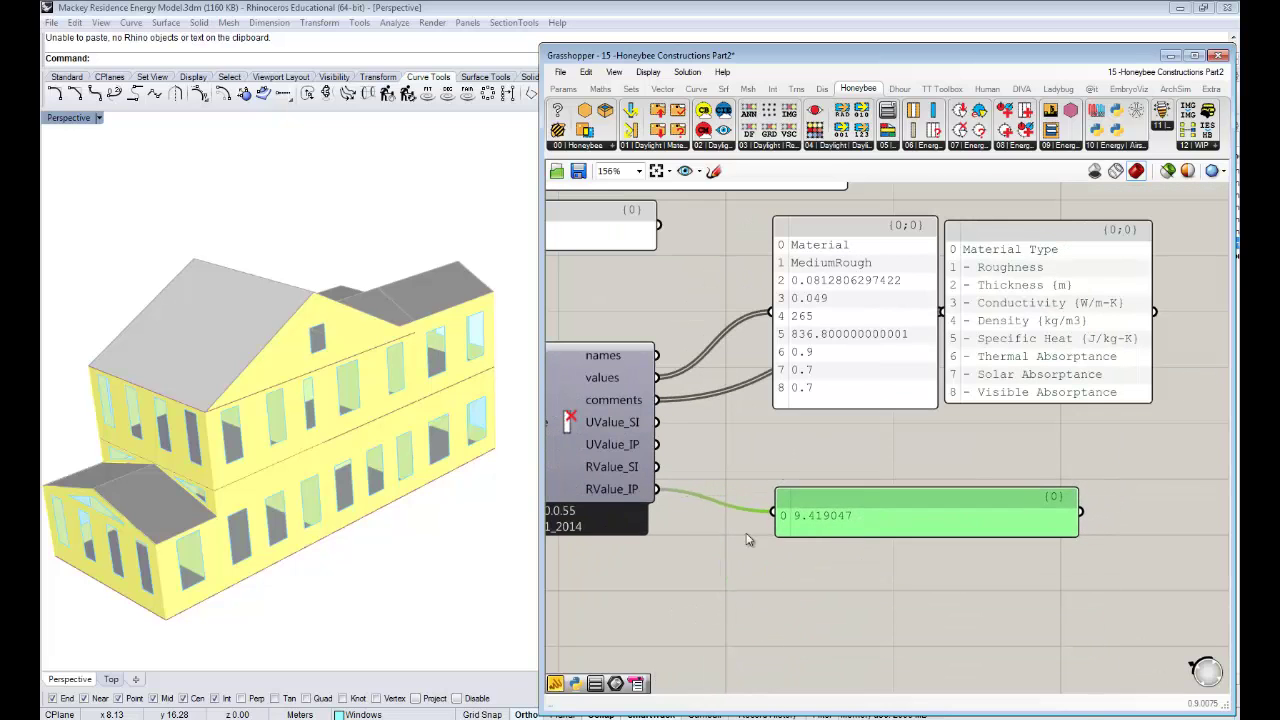
Step: Look over the full material list in the library component's EPMaterials panel under Change Zone Constructions
{"action": "right_click_drag", "start_coordinate": [751, 535], "coordinate": [973, 511]}
{"action": "scroll", "coordinate": [855, 517], "scroll_direction": "down", "scroll_amount": 3}
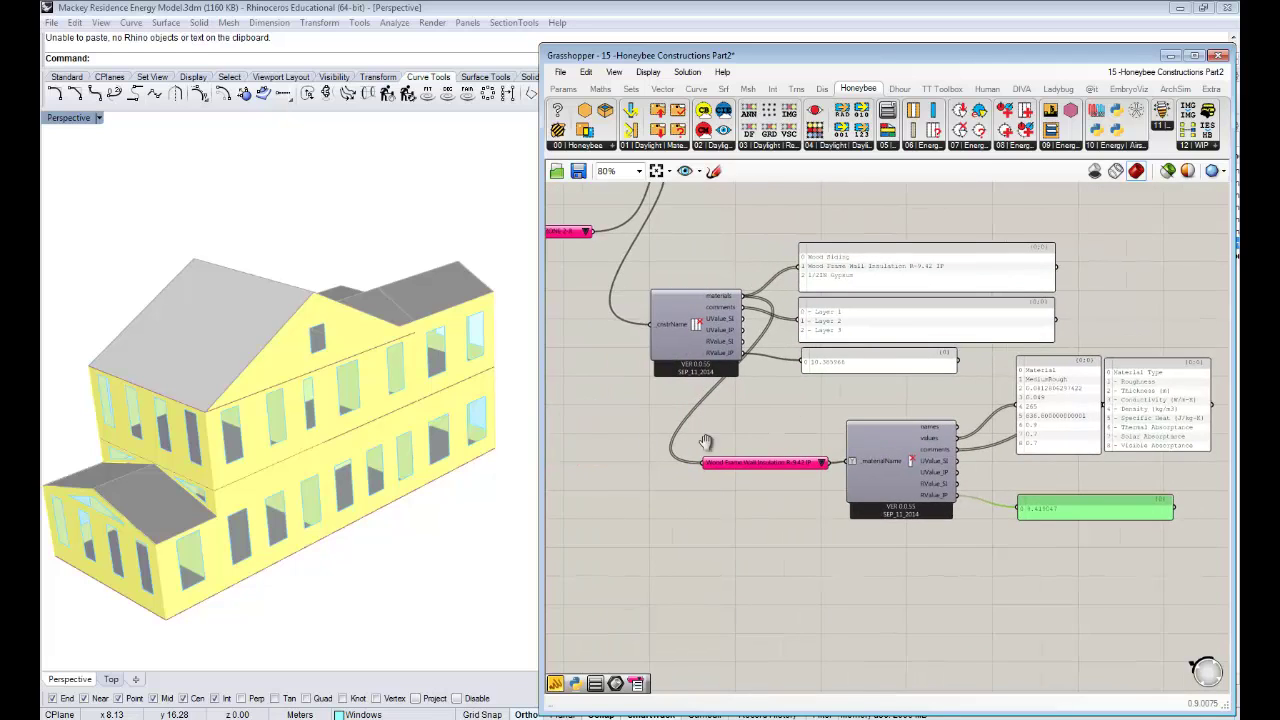
{"action": "right_click_drag", "start_coordinate": [709, 438], "coordinate": [772, 425]}
{"action": "right_click_drag", "start_coordinate": [698, 478], "coordinate": [949, 463]}
{"action": "scroll", "coordinate": [829, 463], "scroll_direction": "down", "scroll_amount": 2}
{"action": "scroll", "coordinate": [1085, 434], "scroll_direction": "up", "scroll_amount": 2}
{"action": "scroll", "coordinate": [1061, 447], "scroll_direction": "down", "scroll_amount": 3}
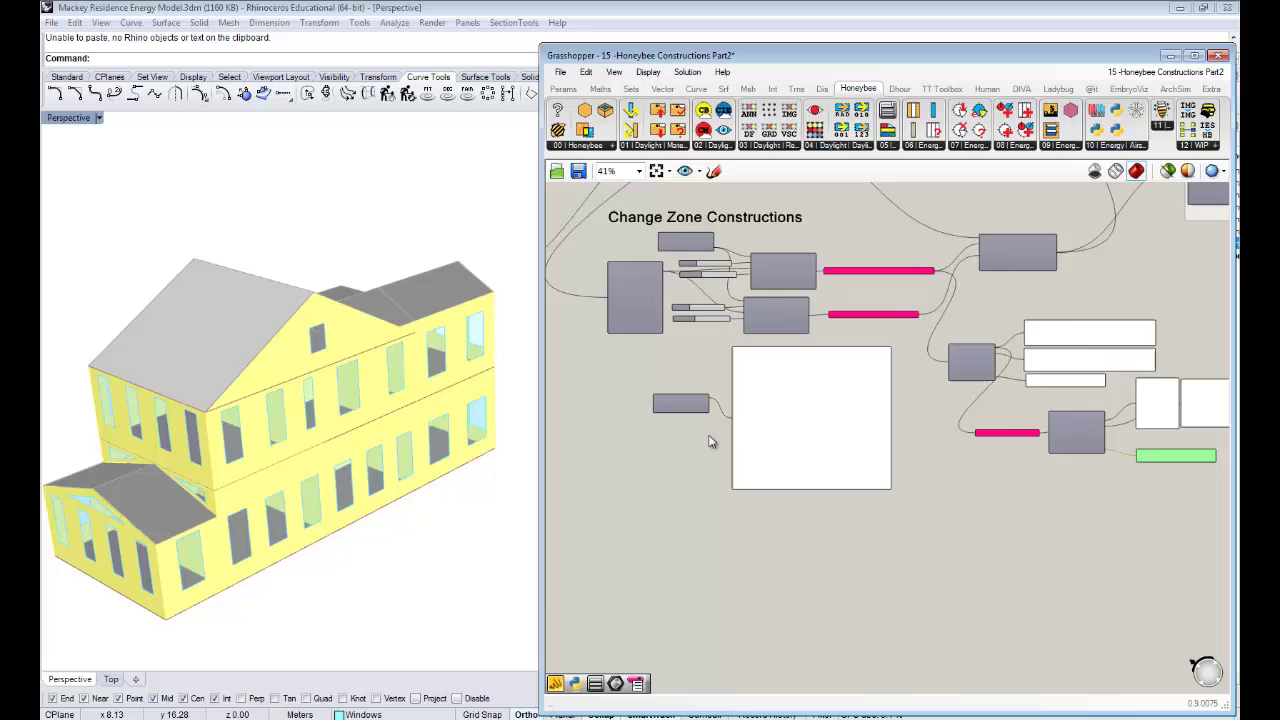
{"action": "scroll", "coordinate": [709, 438], "scroll_direction": "up", "scroll_amount": 4}
{"action": "left_click_drag", "start_coordinate": [840, 350], "coordinate": [860, 389]}
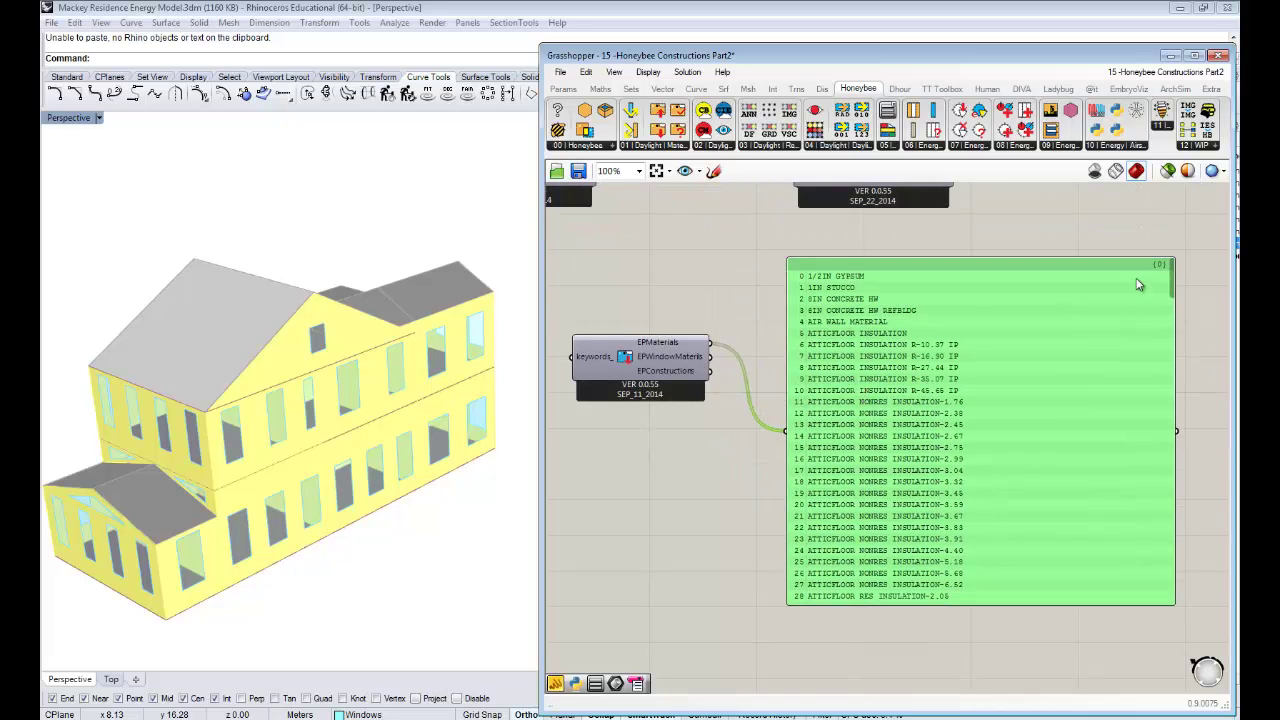
{"action": "mouse_move", "coordinate": [1170, 275]}
{"action": "left_mouse_down"}
{"action": "mouse_move", "coordinate": [1171, 292]}
{"action": "mouse_move", "coordinate": [1168, 270]}
{"action": "left_mouse_up"}
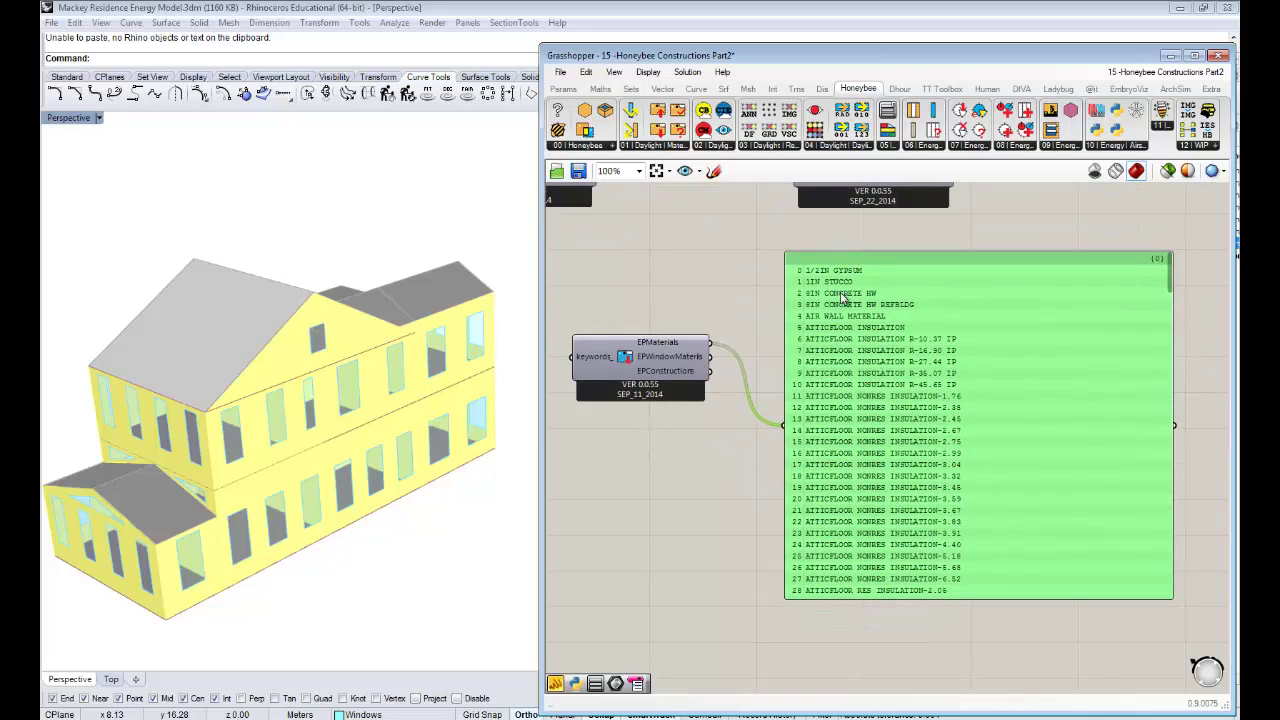
Step: Add a text panel containing "concrete" and connect it to the library search component's keywords_ input
{"action": "right_click_drag", "start_coordinate": [820, 340], "coordinate": [929, 342]}
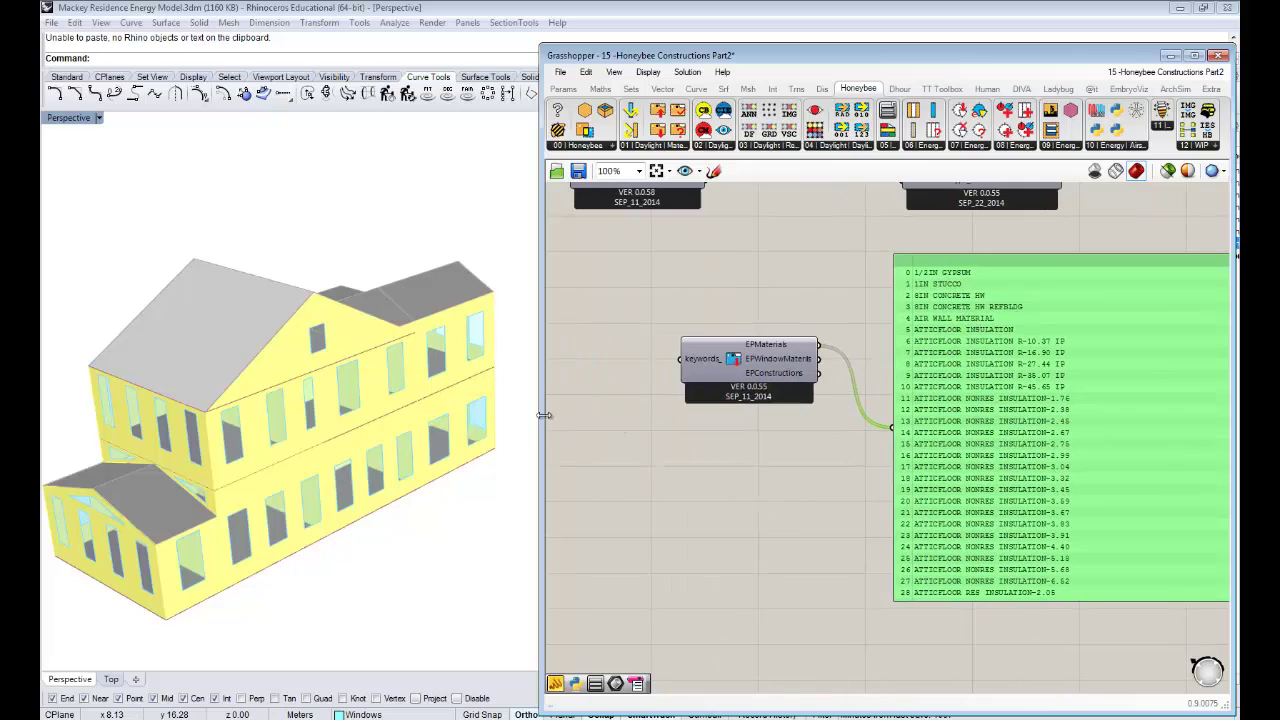
{"action": "double_click", "coordinate": [601, 357]}
{"action": "type", "text": "\""}
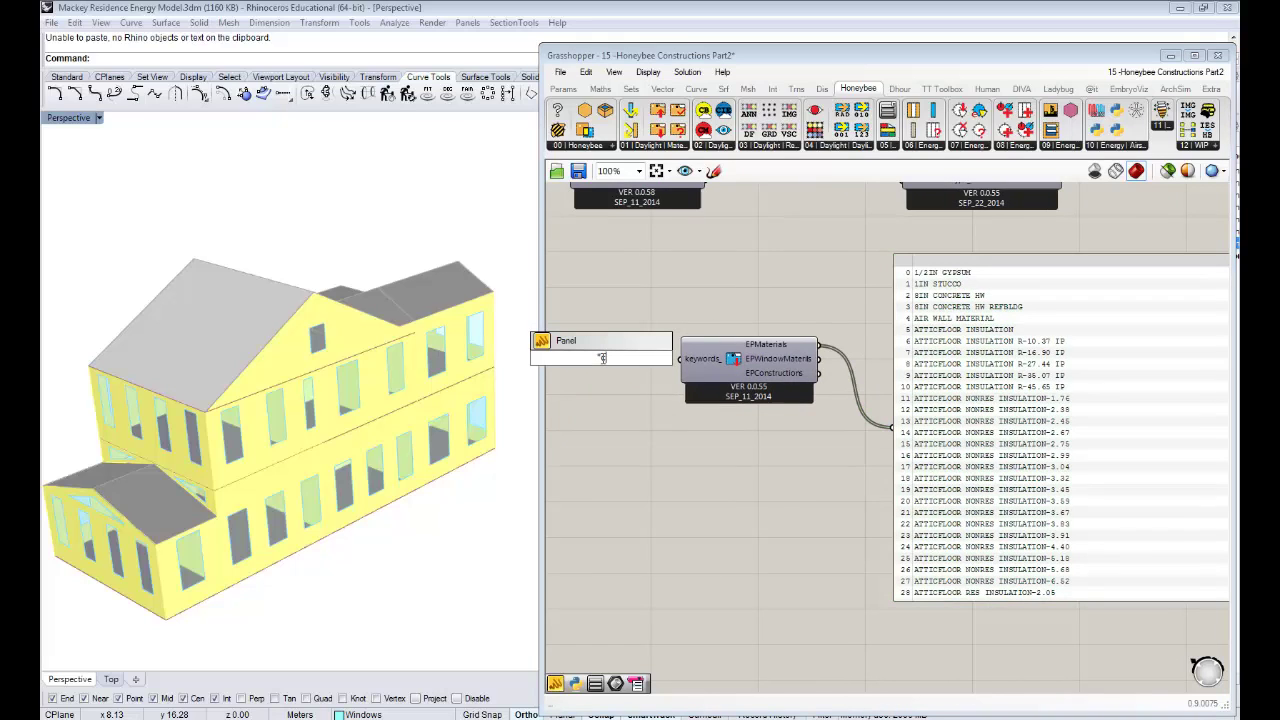
{"action": "type", "text": "\"concrete"}
{"action": "left_click", "coordinate": [612, 373]}
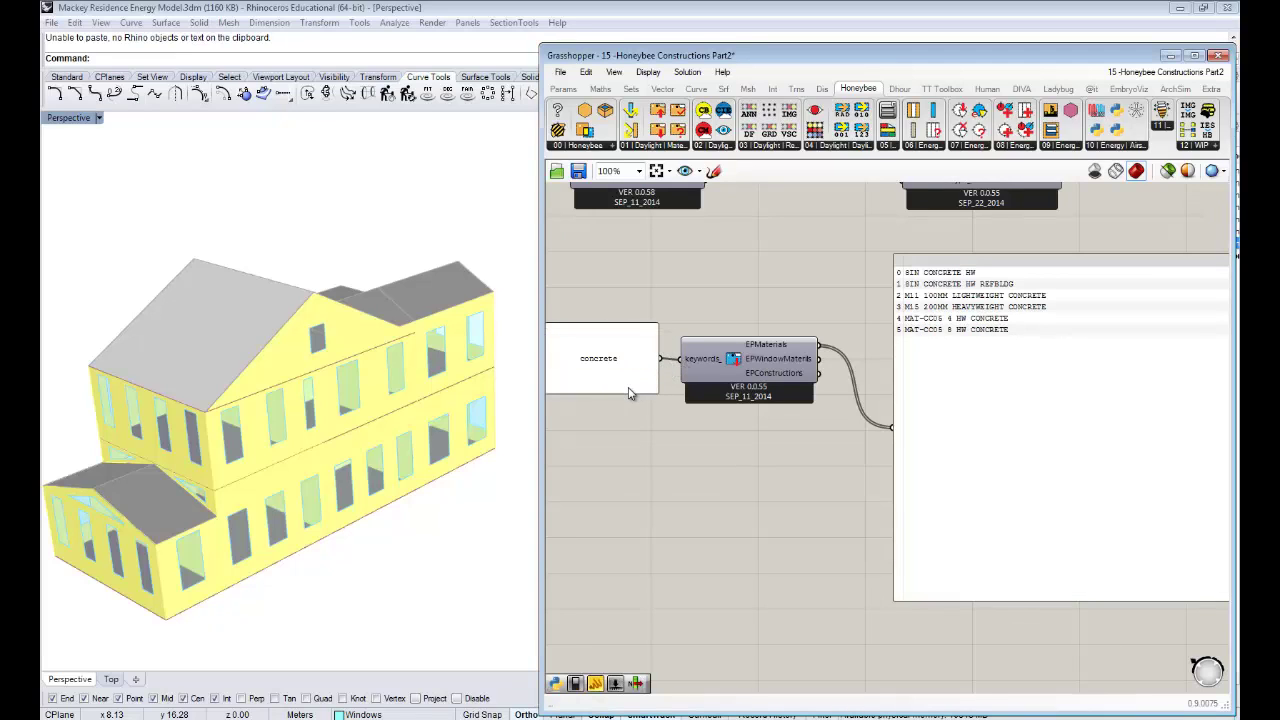
Step: Shrink the keyword panel to a single line and position it just before the library search component
{"action": "mouse_move", "coordinate": [629, 393]}
{"action": "left_mouse_down"}
{"action": "mouse_move", "coordinate": [628, 329]}
{"action": "mouse_move", "coordinate": [643, 375]}
{"action": "left_mouse_up"}
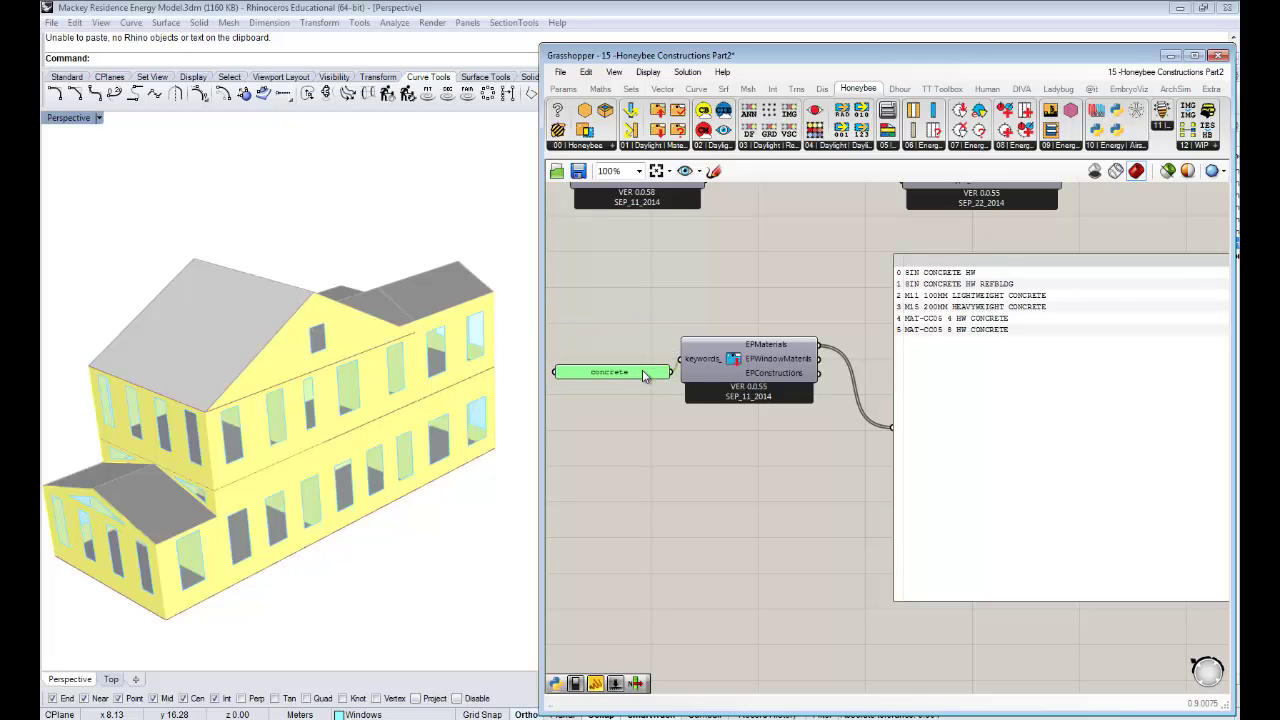
{"action": "right_click_drag", "start_coordinate": [643, 375], "coordinate": [702, 370]}
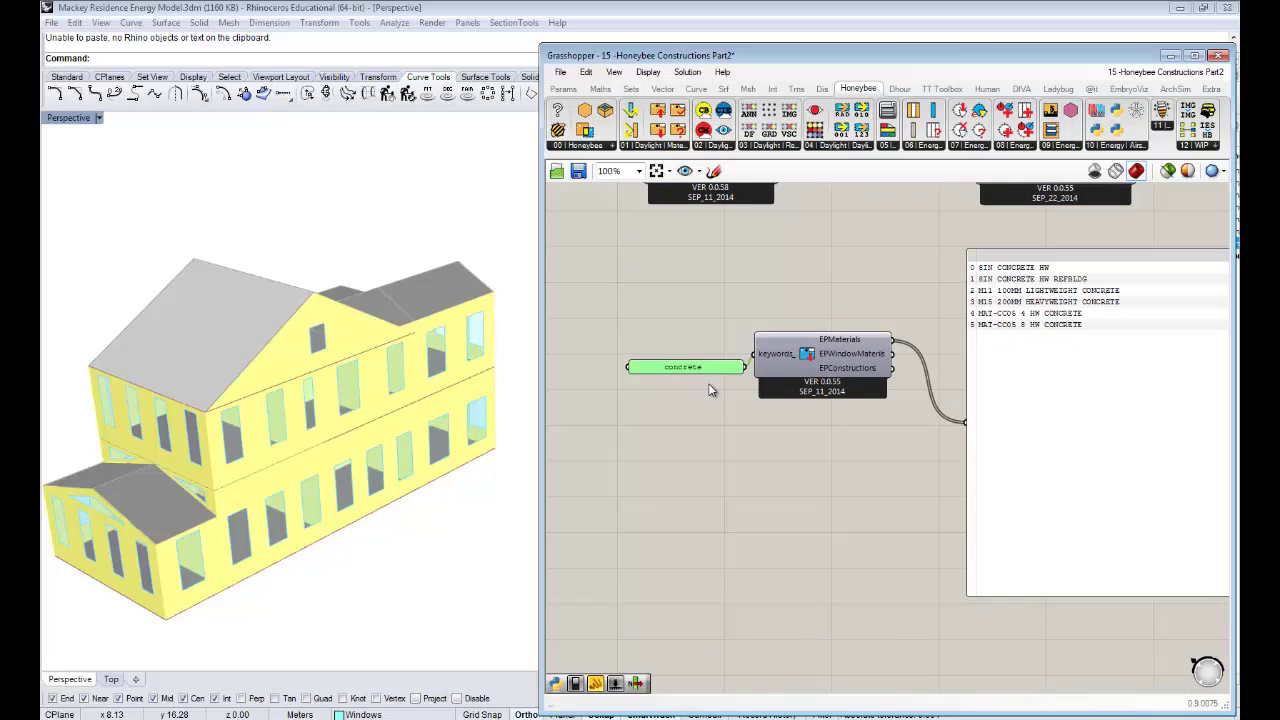
{"action": "left_click_drag", "start_coordinate": [715, 368], "coordinate": [702, 370]}
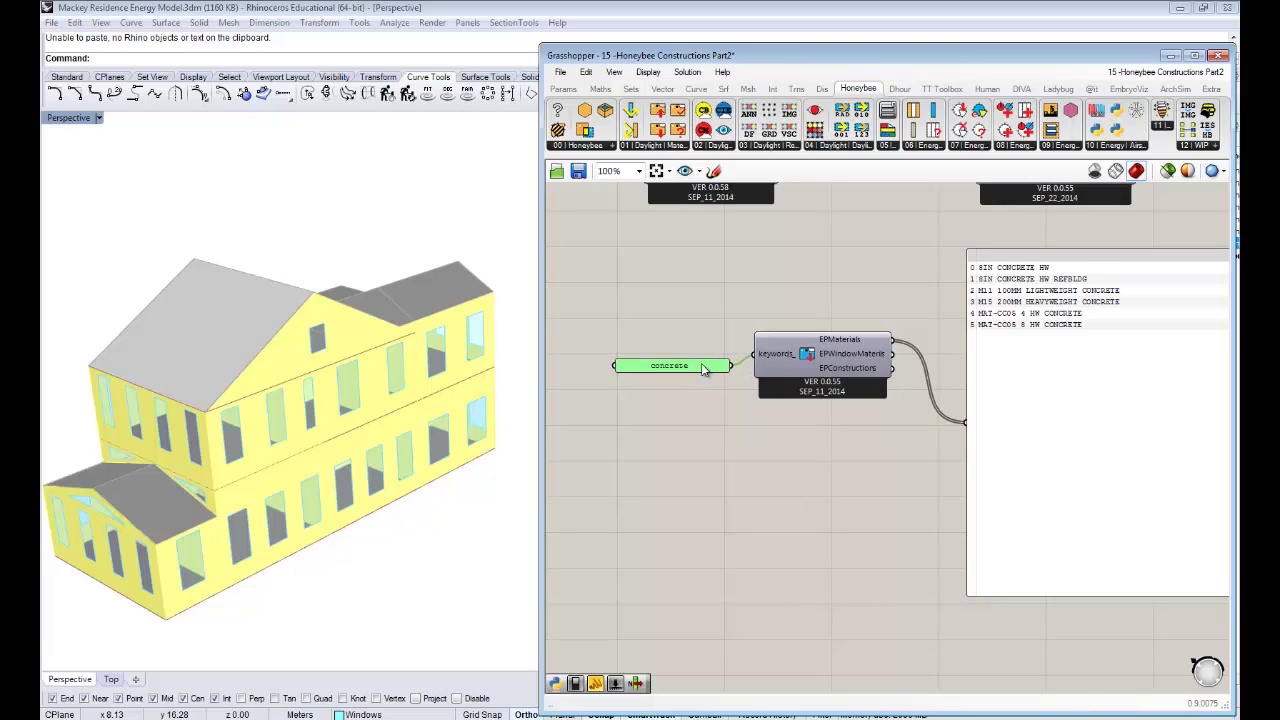
Step: Change the keyword panel's text to "8 in concrete HW refbldg" to narrow the material search
{"action": "double_click", "coordinate": [702, 370]}
{"action": "left_click", "coordinate": [602, 290]}
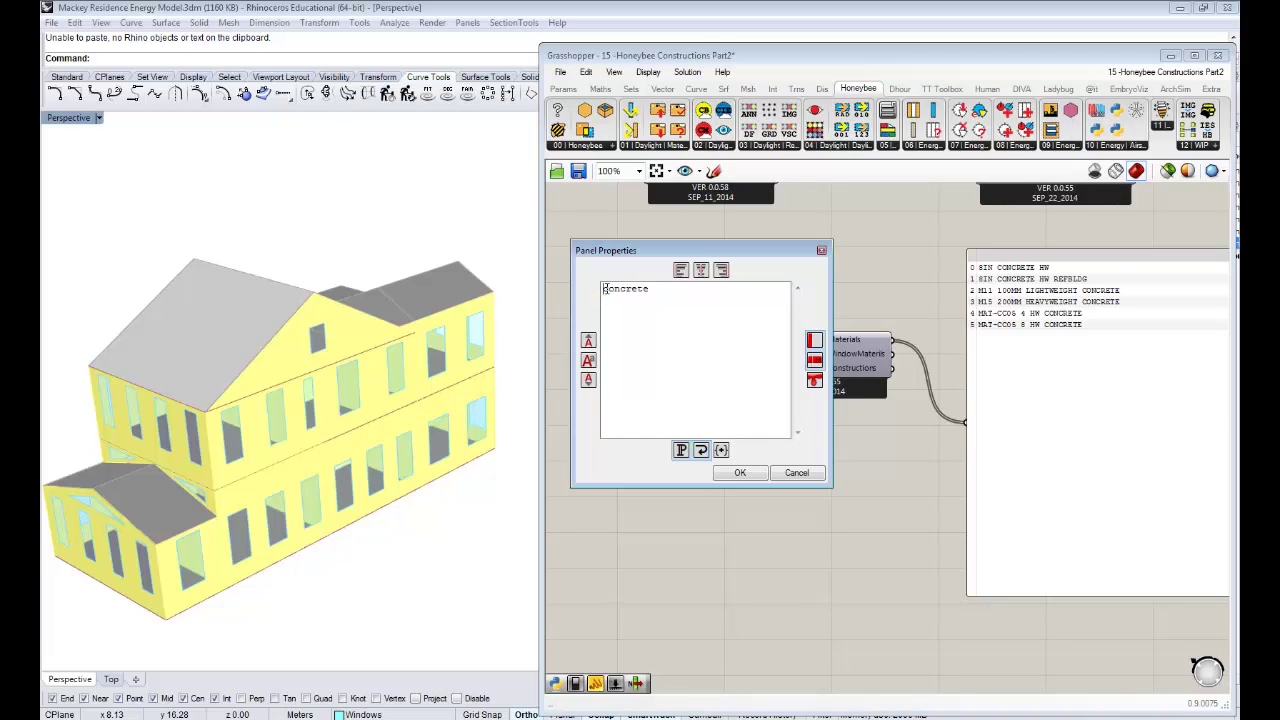
{"action": "type", "text": "8 o"}
{"action": "key", "text": "BackSpace"}
{"action": "type", "text": "inc"}
{"action": "key", "text": "BackSpace"}
{"action": "key", "text": "BackSpace"}
{"action": "key", "text": "BackSpace"}
{"action": "type", "text": "8 in concrete HW refbldg"}
{"action": "left_click", "coordinate": [740, 473]}
{"action": "right_click_drag", "start_coordinate": [876, 374], "coordinate": [800, 357]}
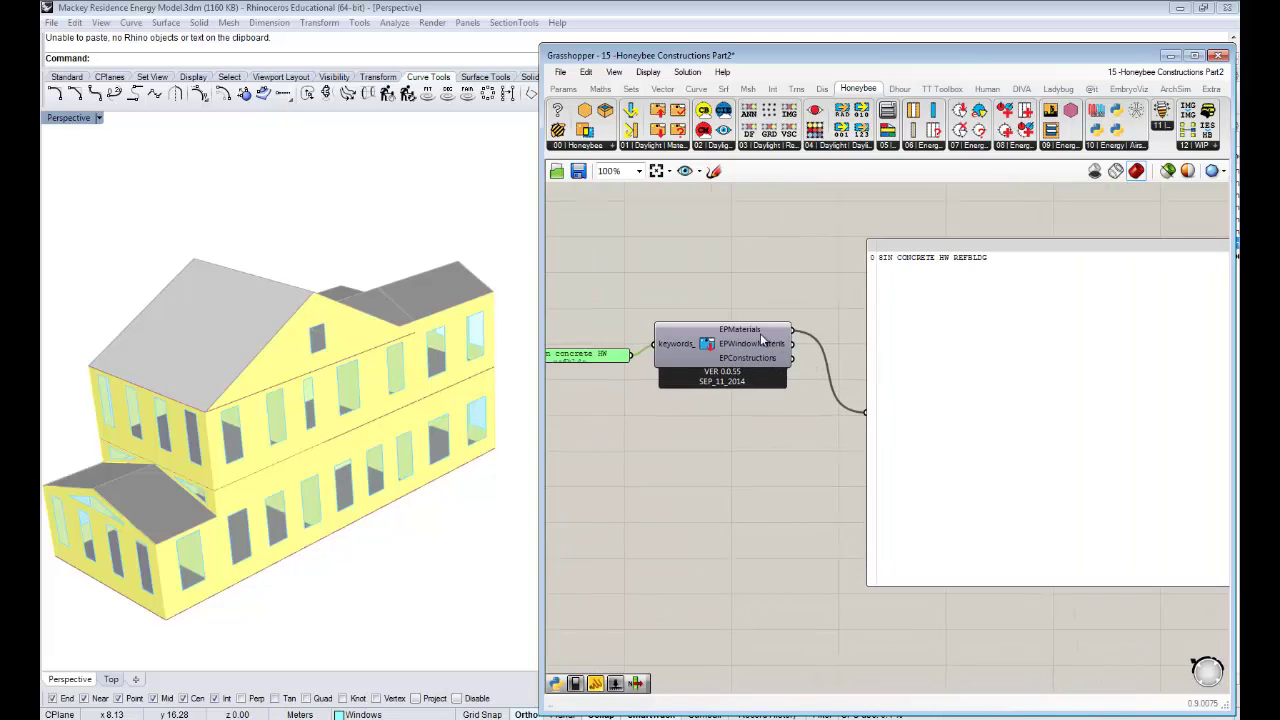
Step: Move the EPMaterials panel down to free space after the library search component
{"action": "right_click_drag", "start_coordinate": [968, 344], "coordinate": [771, 363]}
{"action": "scroll", "coordinate": [771, 363], "scroll_direction": "down", "scroll_amount": 2}
{"action": "left_click_drag", "start_coordinate": [878, 369], "coordinate": [855, 597]}
Step: Copy the insulation's material decomposition component with its three panels beside the library search component and connect EPMaterials to the copy's _materialName
{"action": "right_click_drag", "start_coordinate": [909, 421], "coordinate": [680, 412]}
{"action": "left_click_drag", "start_coordinate": [1201, 484], "coordinate": [673, 455]}
{"action": "right_click_drag", "start_coordinate": [673, 455], "coordinate": [999, 421]}
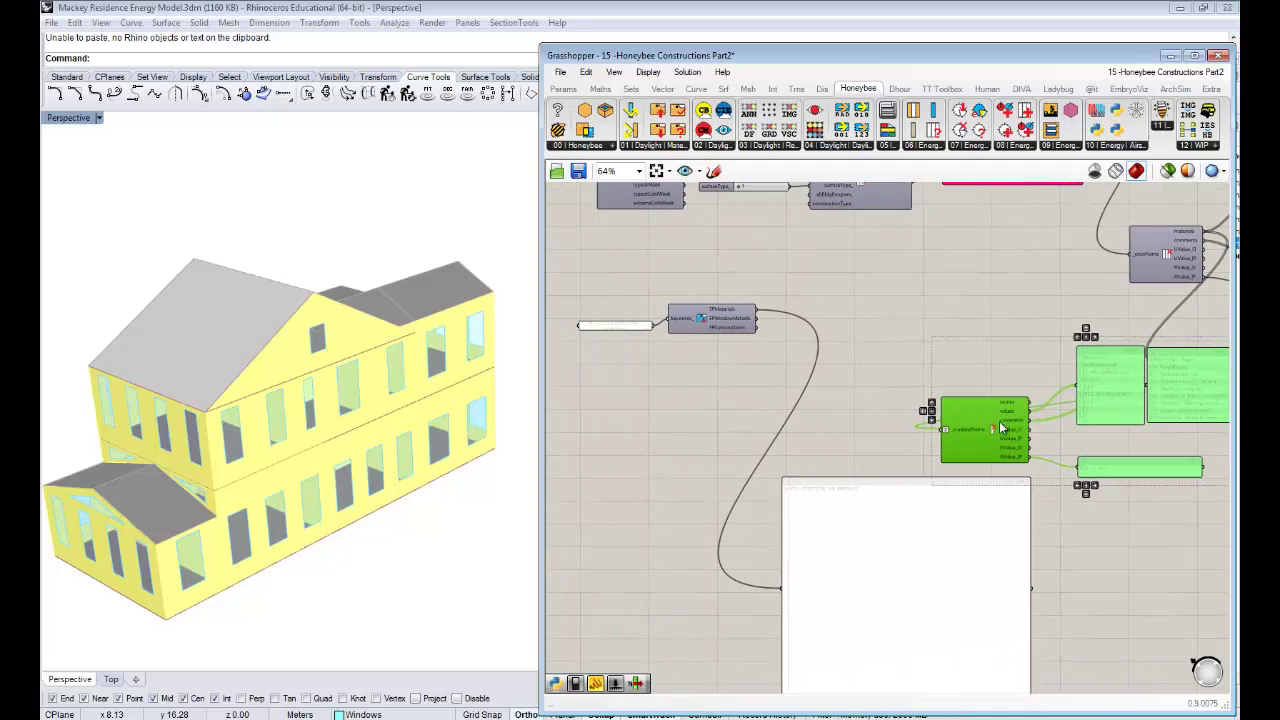
{"action": "left_click_drag", "start_coordinate": [999, 421], "coordinate": [852, 341]}
{"action": "scroll", "coordinate": [845, 325], "scroll_direction": "up", "scroll_amount": 3}
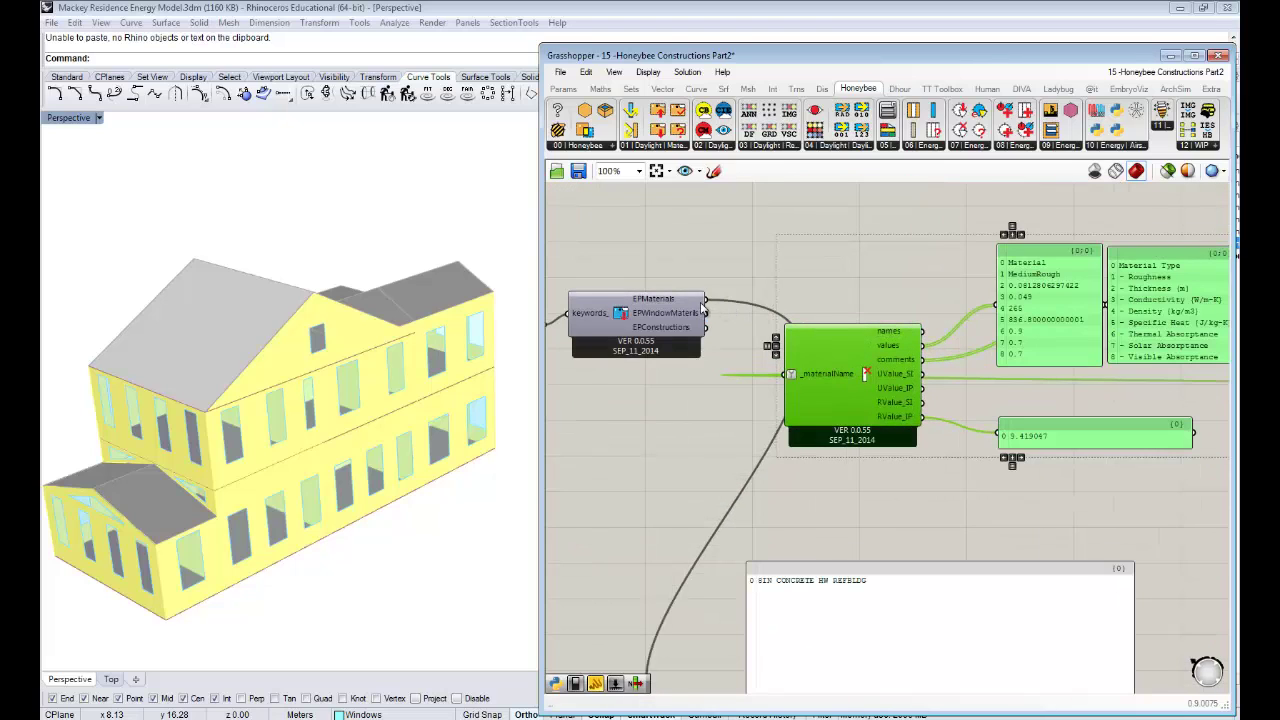
{"action": "right_click_drag", "start_coordinate": [994, 451], "coordinate": [763, 415]}
{"action": "left_click", "coordinate": [889, 336]}
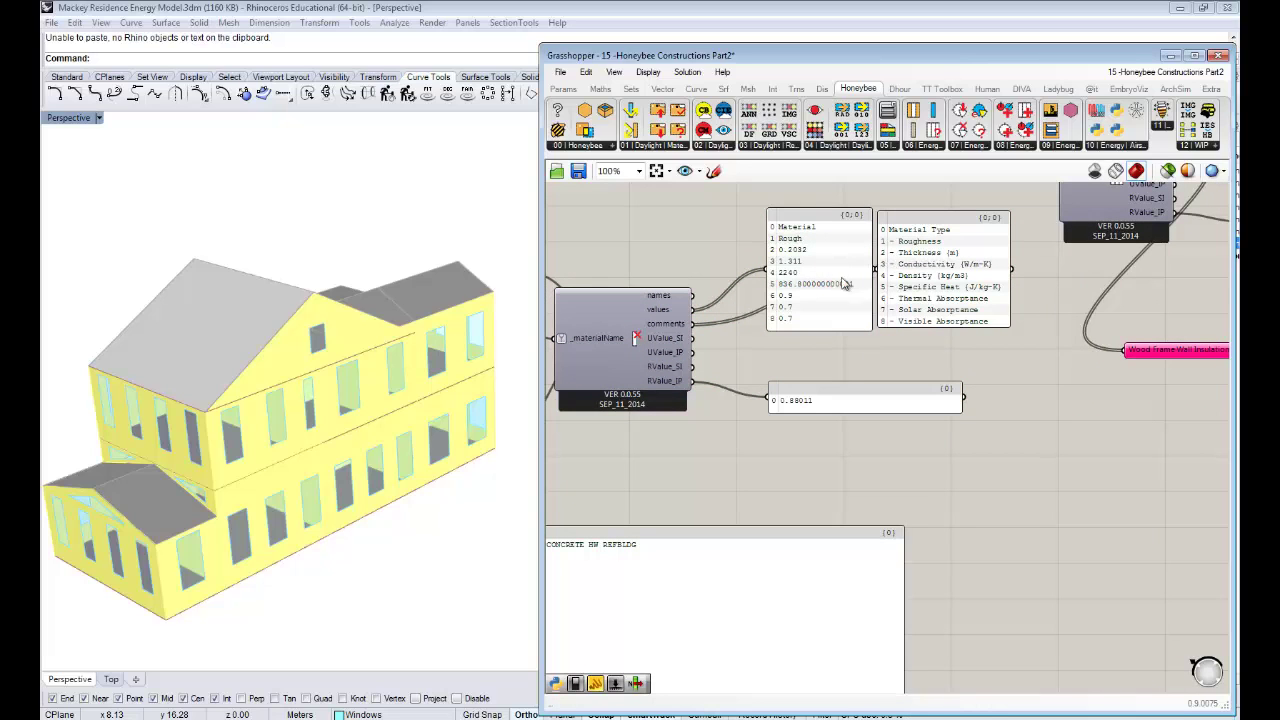
Step: Compare the concrete material's properties and RValue_IP with those of the wood frame wall insulation
{"action": "right_click_drag", "start_coordinate": [886, 326], "coordinate": [782, 343]}
{"action": "scroll", "coordinate": [1010, 338], "scroll_direction": "down", "scroll_amount": 2}
{"action": "right_click_drag", "start_coordinate": [1015, 338], "coordinate": [754, 346]}
{"action": "scroll", "coordinate": [1079, 306], "scroll_direction": "up", "scroll_amount": 3}
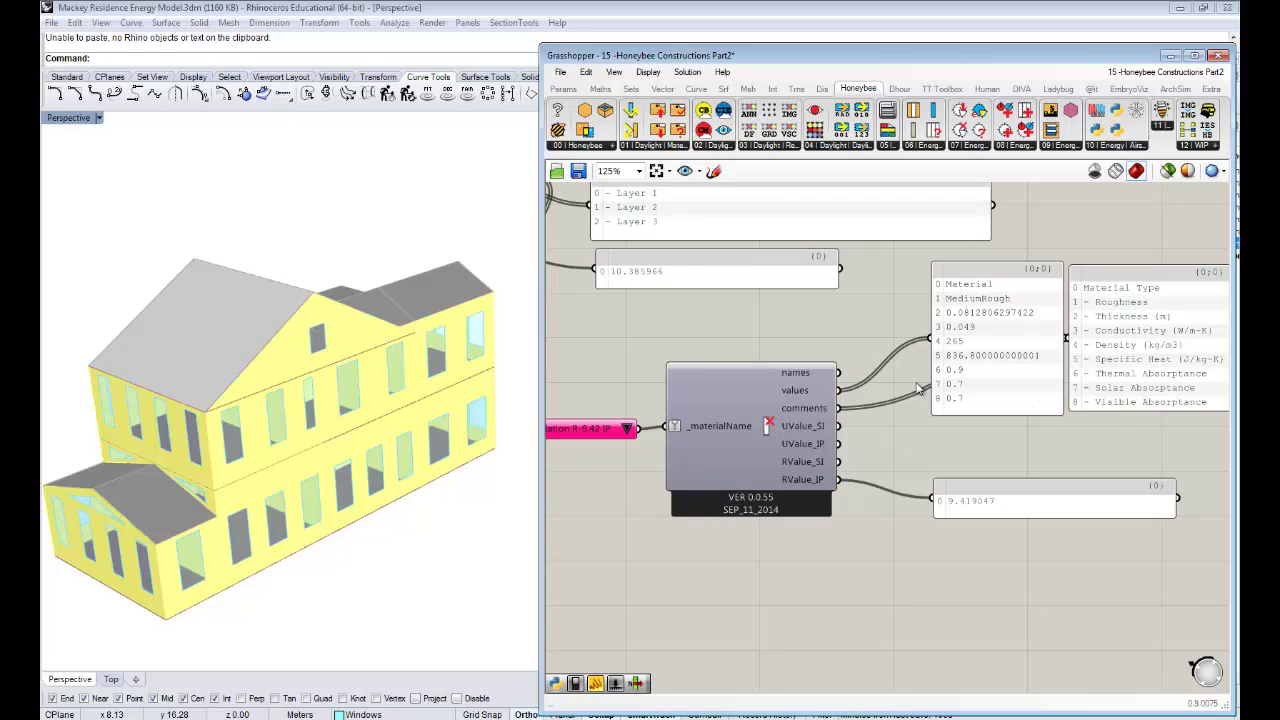
{"action": "scroll", "coordinate": [918, 384], "scroll_direction": "down", "scroll_amount": 2}
{"action": "right_click_drag", "start_coordinate": [565, 465], "coordinate": [830, 435]}
{"action": "right_click_drag", "start_coordinate": [690, 434], "coordinate": [866, 441]}
{"action": "scroll", "coordinate": [866, 447], "scroll_direction": "down", "scroll_amount": 2}
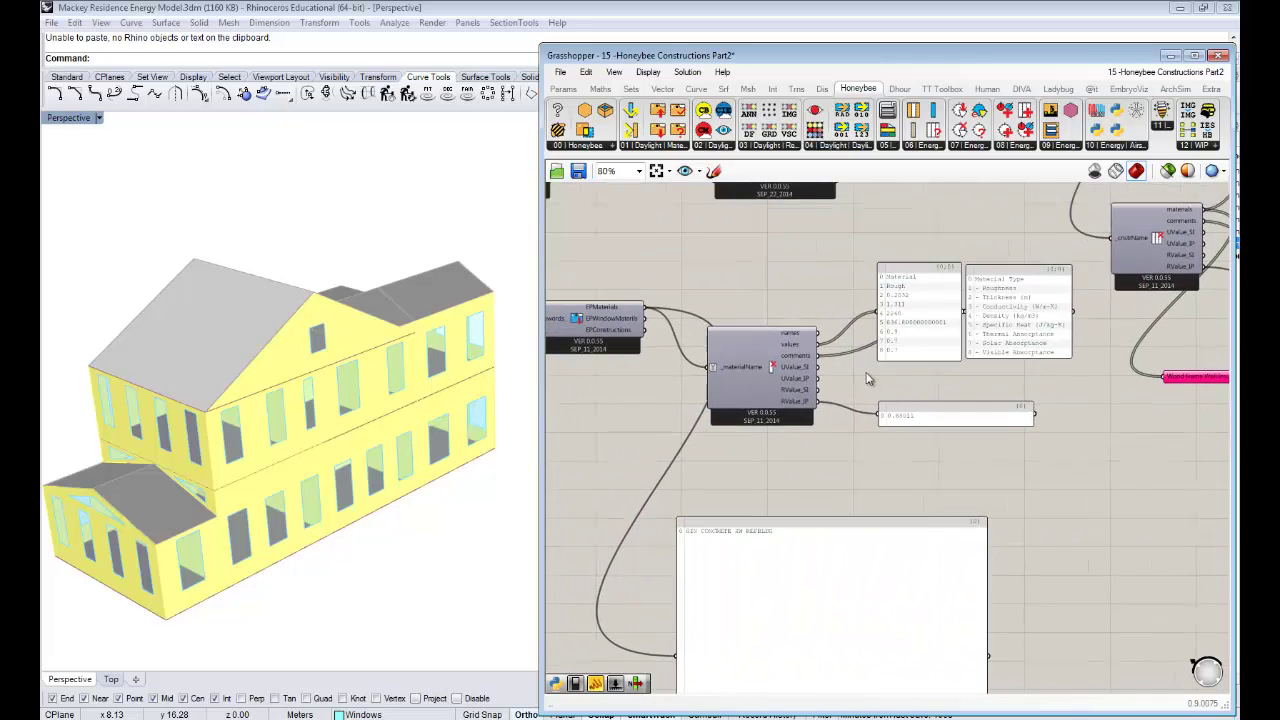
Step: Shrink the EPMaterials panel to a one-line strip and place it above the copied material component
{"action": "left_click", "coordinate": [796, 524]}
{"action": "left_click_drag", "start_coordinate": [794, 518], "coordinate": [755, 478]}
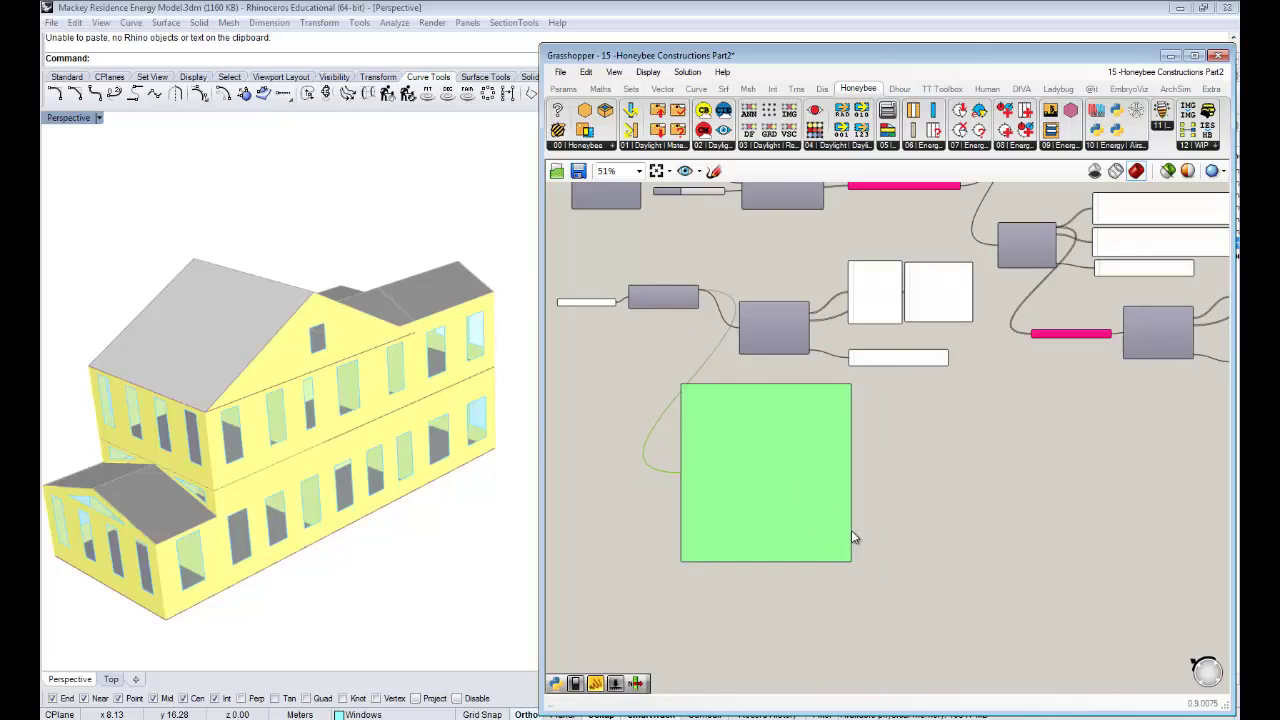
{"action": "scroll", "coordinate": [851, 537], "scroll_direction": "up", "scroll_amount": 3}
{"action": "right_click_drag", "start_coordinate": [857, 571], "coordinate": [1034, 629]}
{"action": "left_click_drag", "start_coordinate": [1018, 622], "coordinate": [954, 297]}
{"action": "right_click_drag", "start_coordinate": [934, 366], "coordinate": [912, 495]}
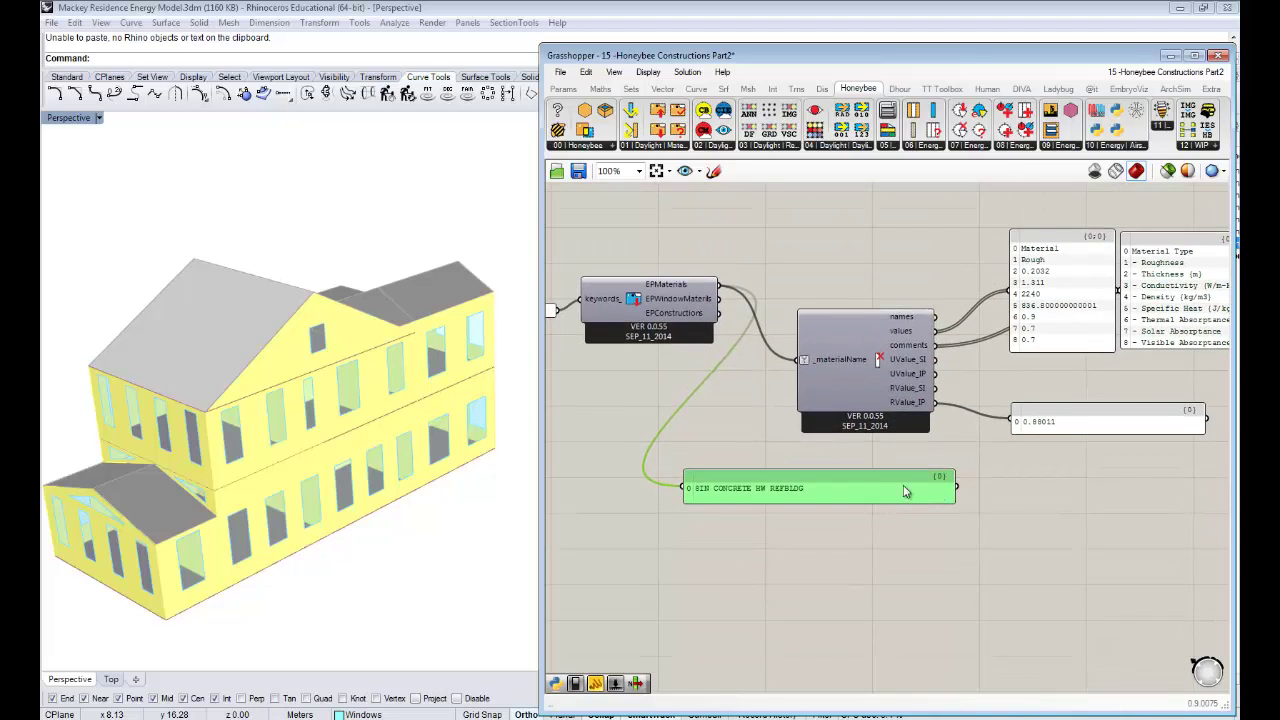
{"action": "left_click_drag", "start_coordinate": [905, 490], "coordinate": [918, 232]}
{"action": "right_click_drag", "start_coordinate": [1148, 316], "coordinate": [1043, 330]}
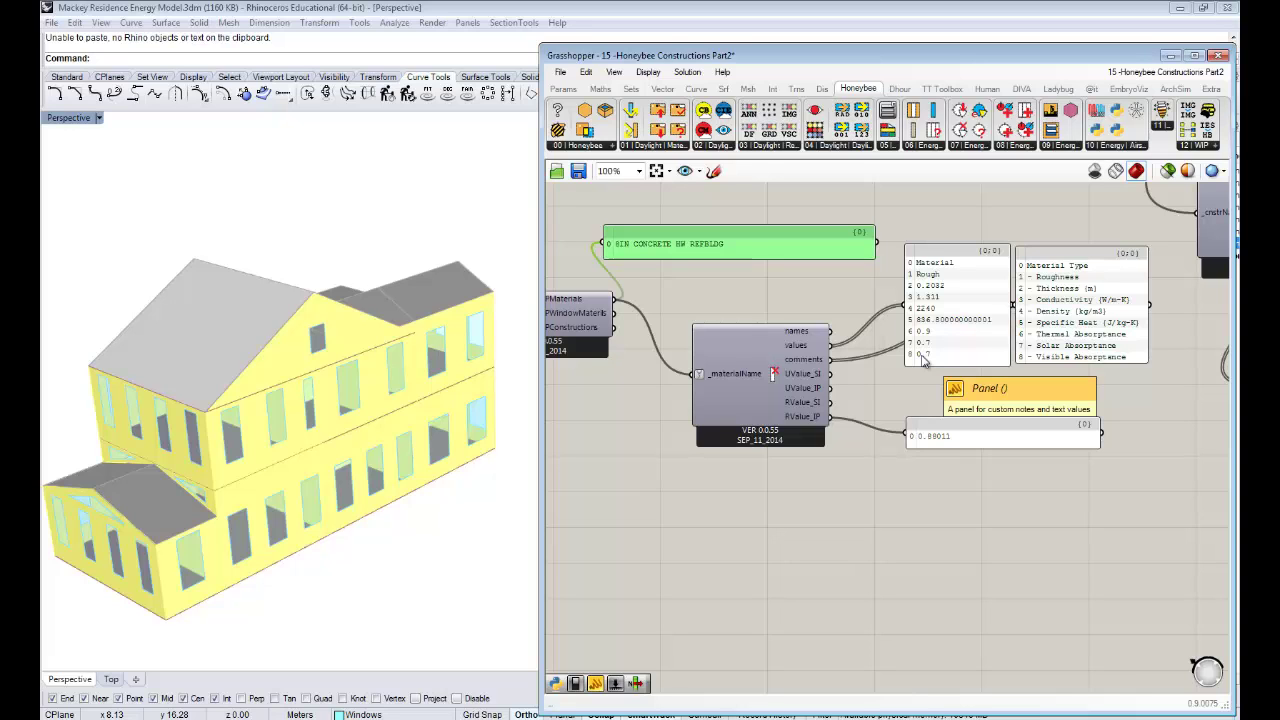
Step: Examine the wood frame insulation's property values again and review both material breakdowns within the Change Zone Constructions area
{"action": "scroll", "coordinate": [869, 415], "scroll_direction": "down", "scroll_amount": 4}
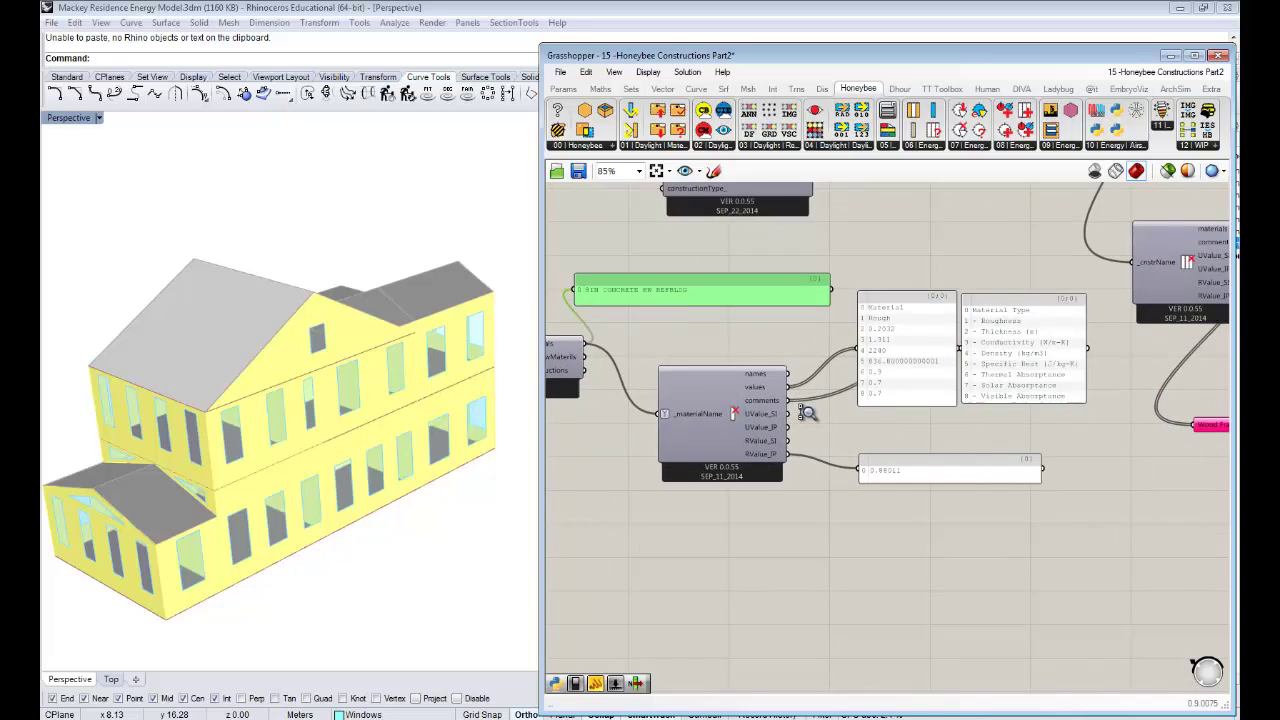
{"action": "scroll", "coordinate": [815, 430], "scroll_direction": "down", "scroll_amount": 4}
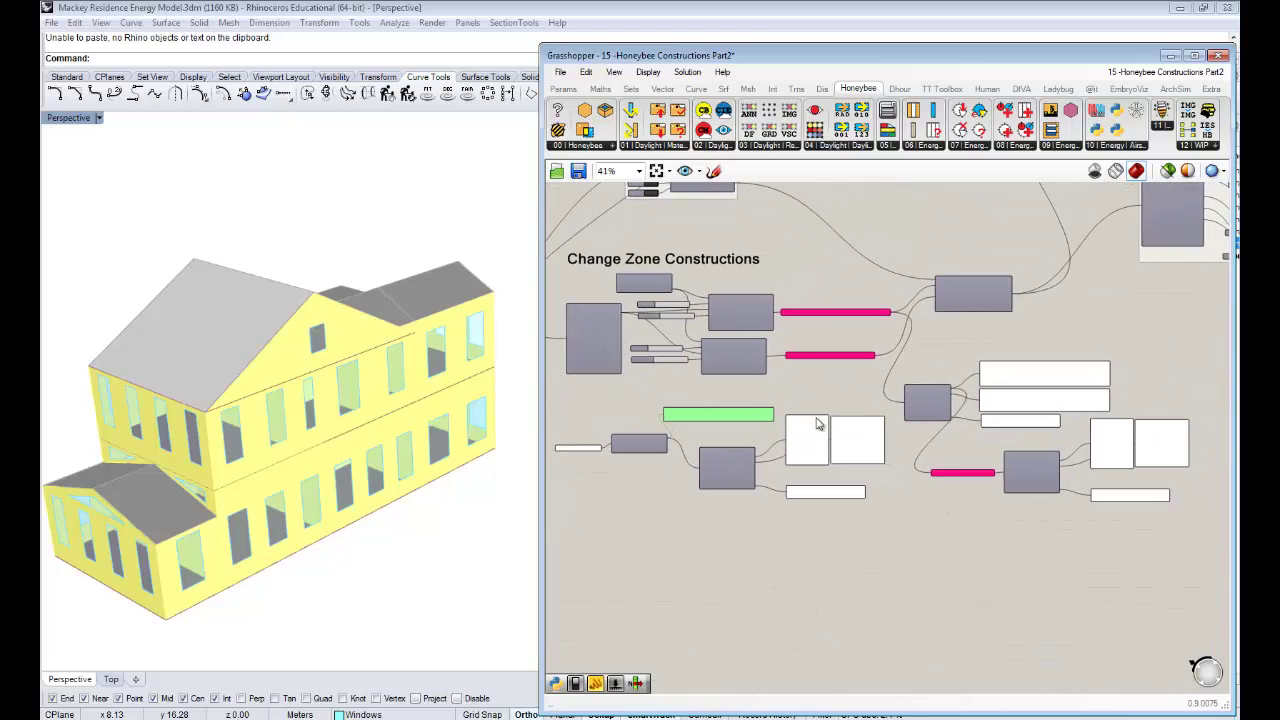
{"action": "scroll", "coordinate": [1078, 497], "scroll_direction": "up", "scroll_amount": 10}
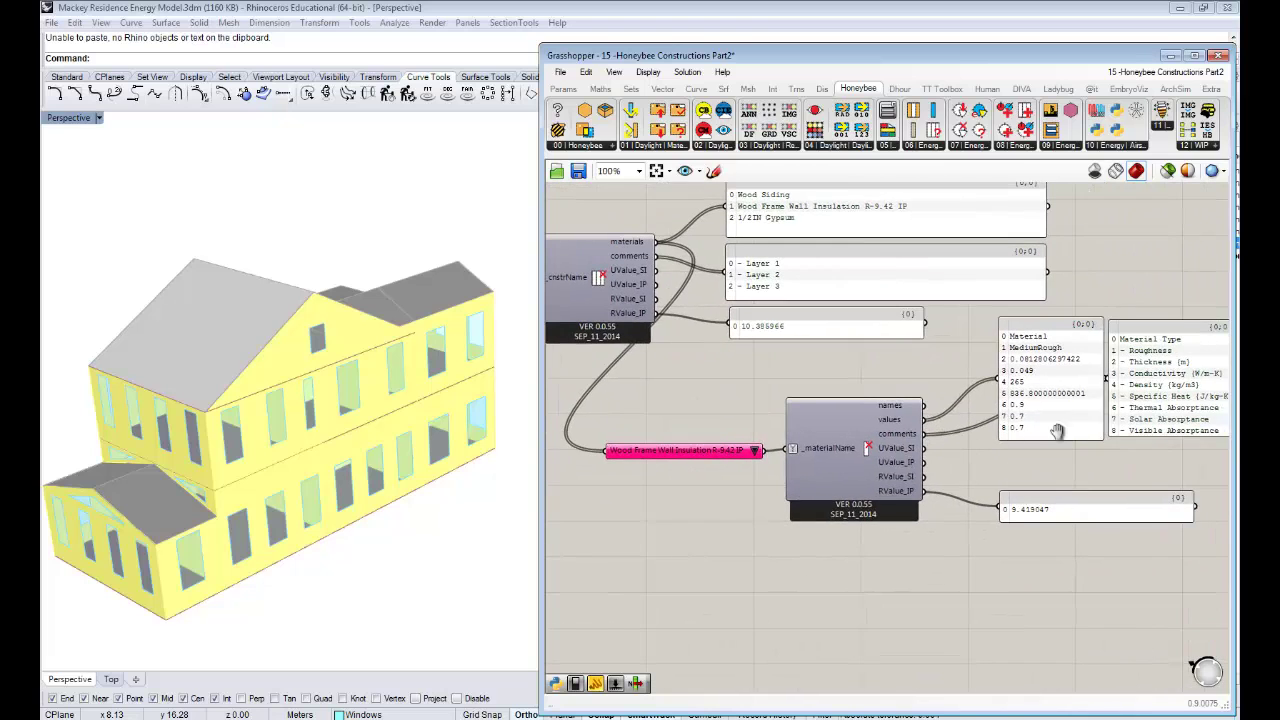
{"action": "right_click_drag", "start_coordinate": [1021, 408], "coordinate": [960, 408]}
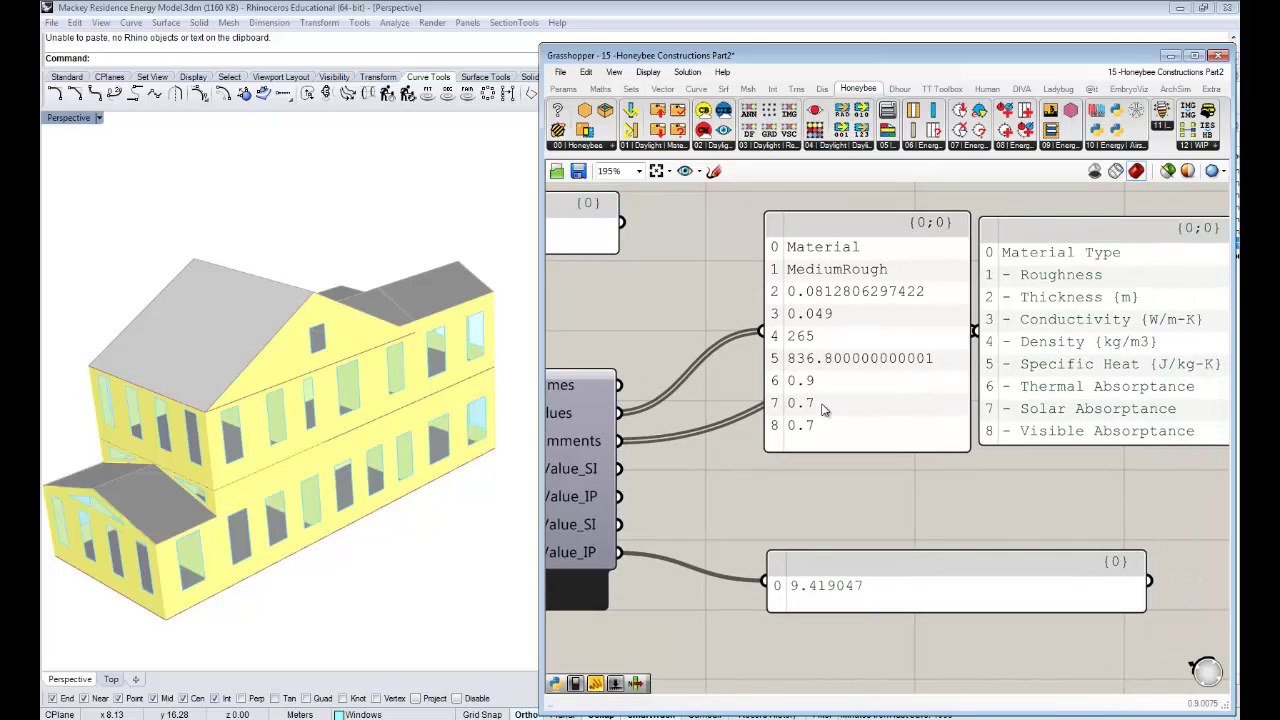
{"action": "scroll", "coordinate": [850, 385], "scroll_direction": "down", "scroll_amount": 5}
{"action": "right_click_drag", "start_coordinate": [852, 392], "coordinate": [1084, 391]}
{"action": "scroll", "coordinate": [971, 388], "scroll_direction": "down", "scroll_amount": 2}
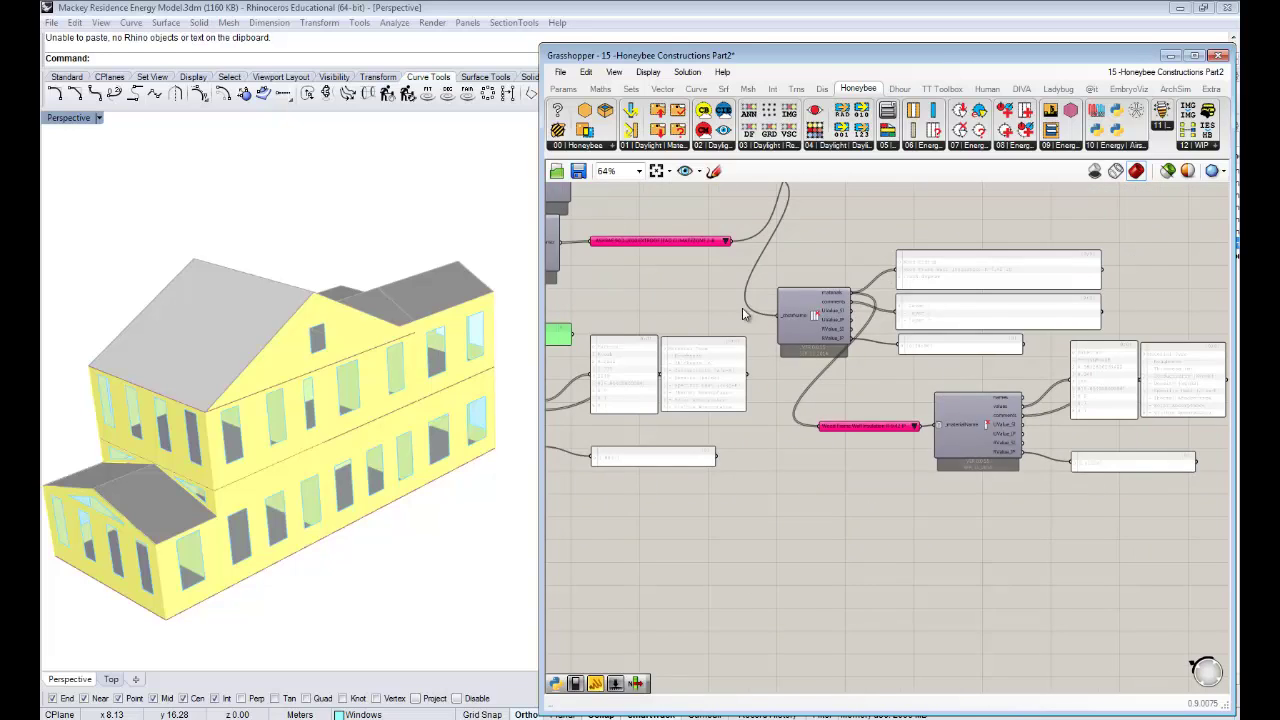
{"action": "right_click_drag", "start_coordinate": [741, 313], "coordinate": [921, 329]}
{"action": "right_click_drag", "start_coordinate": [811, 315], "coordinate": [805, 335]}
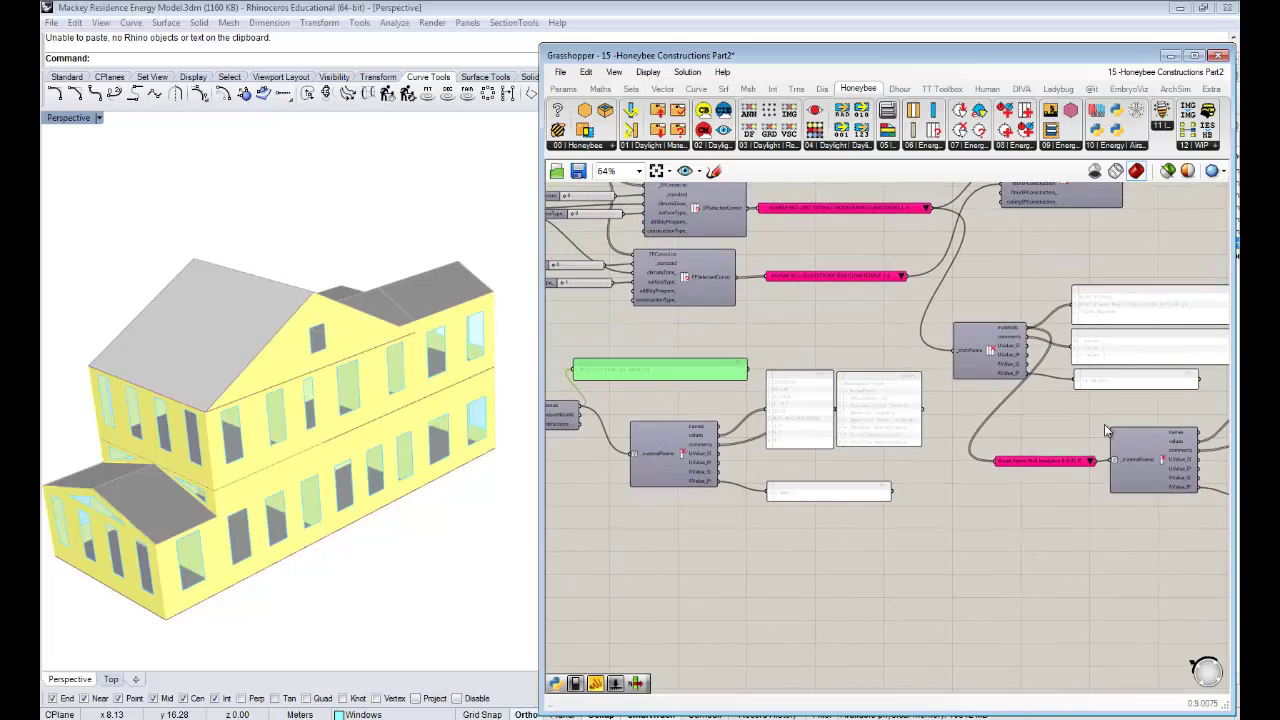
{"action": "right_click_drag", "start_coordinate": [1082, 421], "coordinate": [1075, 443]}
{"action": "scroll", "coordinate": [1071, 439], "scroll_direction": "down", "scroll_amount": 1}
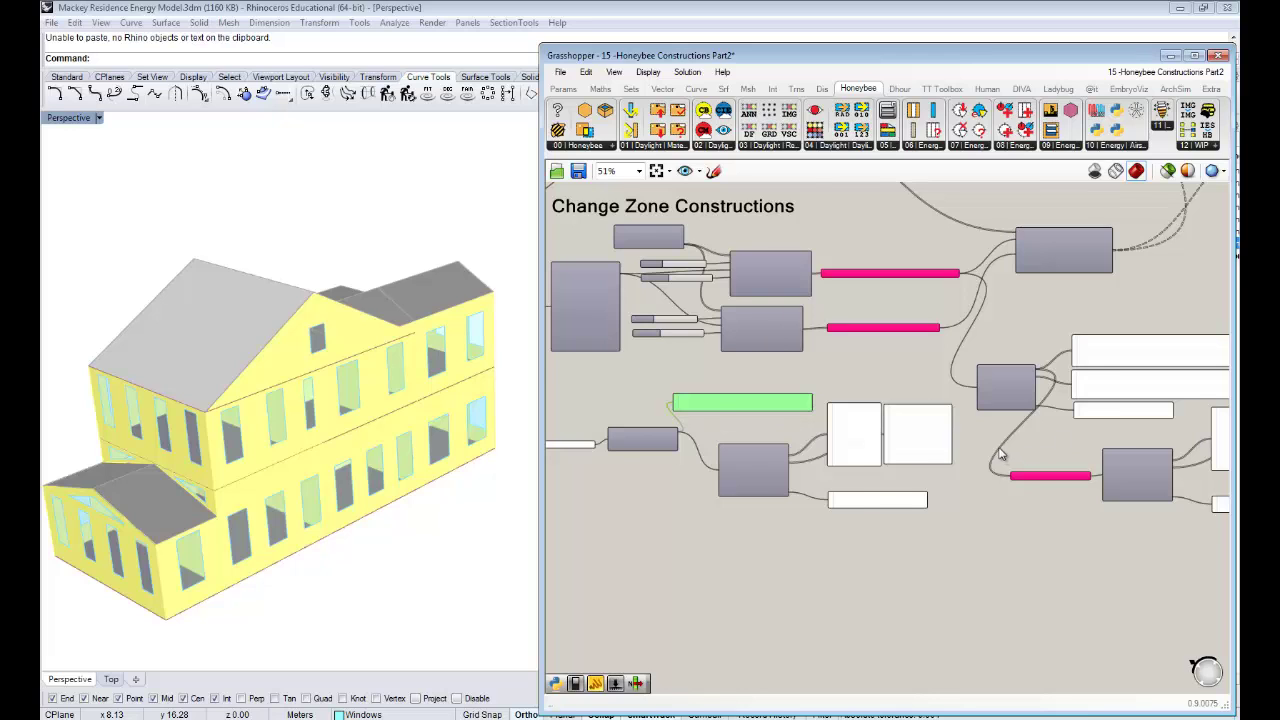
{"action": "scroll", "coordinate": [1000, 455], "scroll_direction": "down", "scroll_amount": 1}
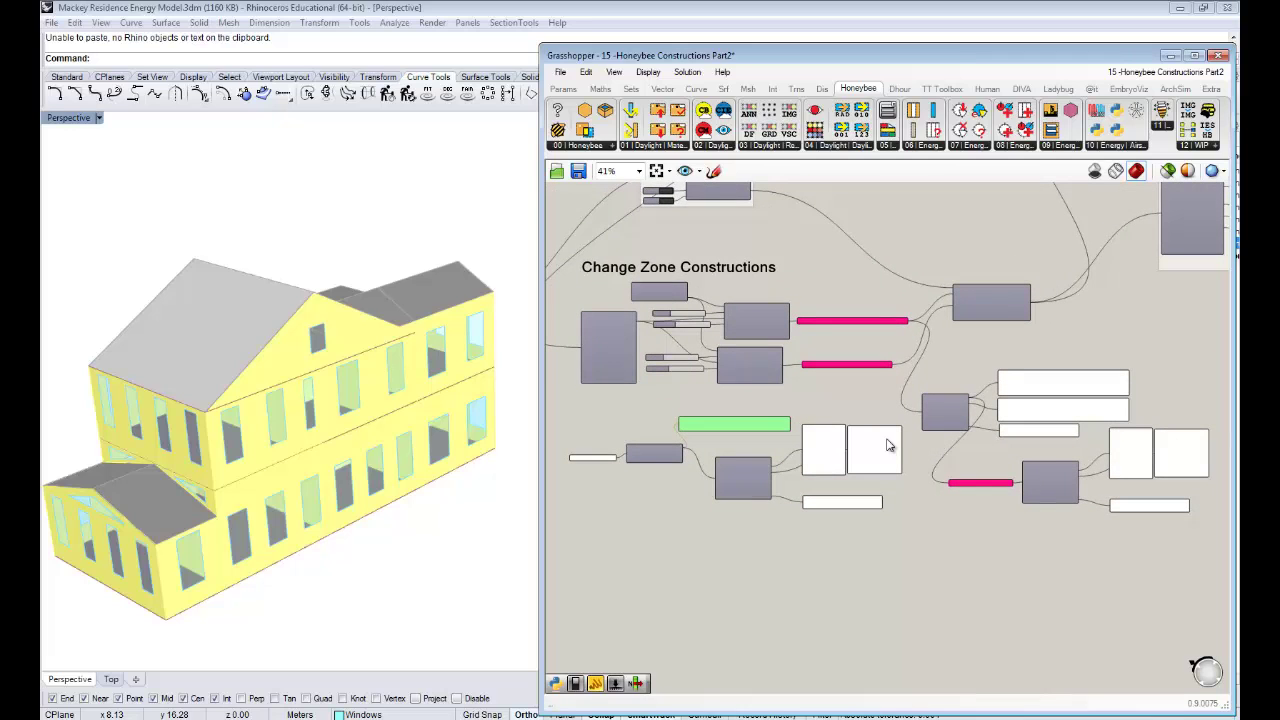